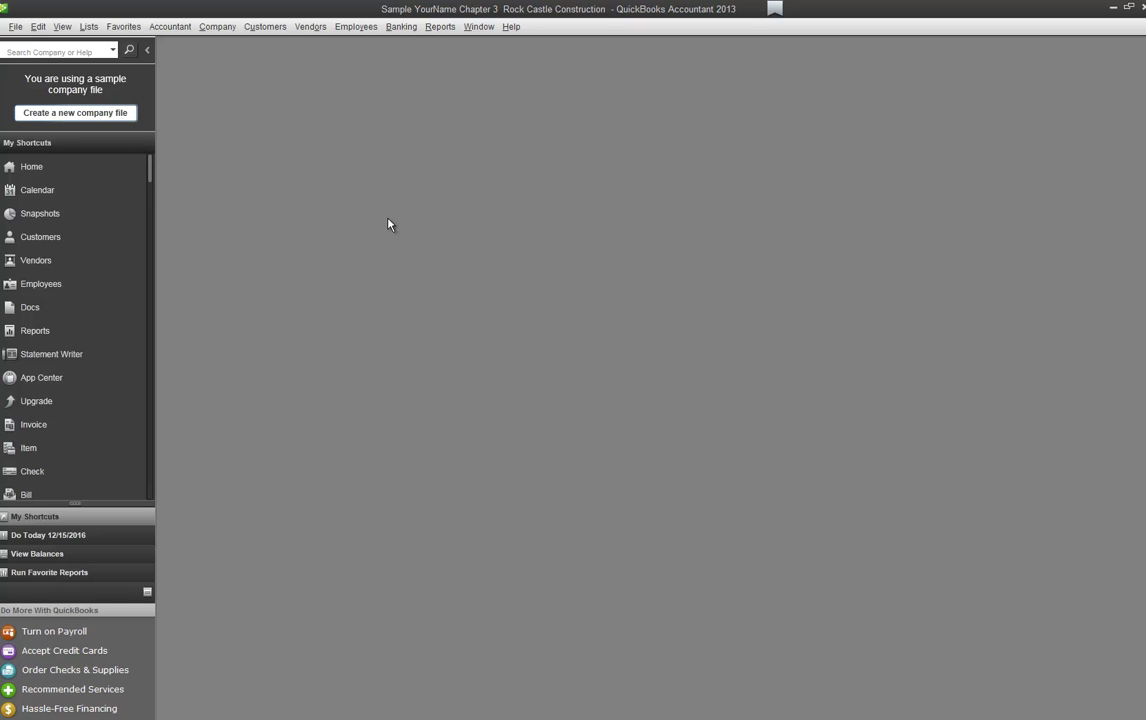
Open the check register for the 10100 · YourName Checking account from the maximized Home page
left_click(55, 173)
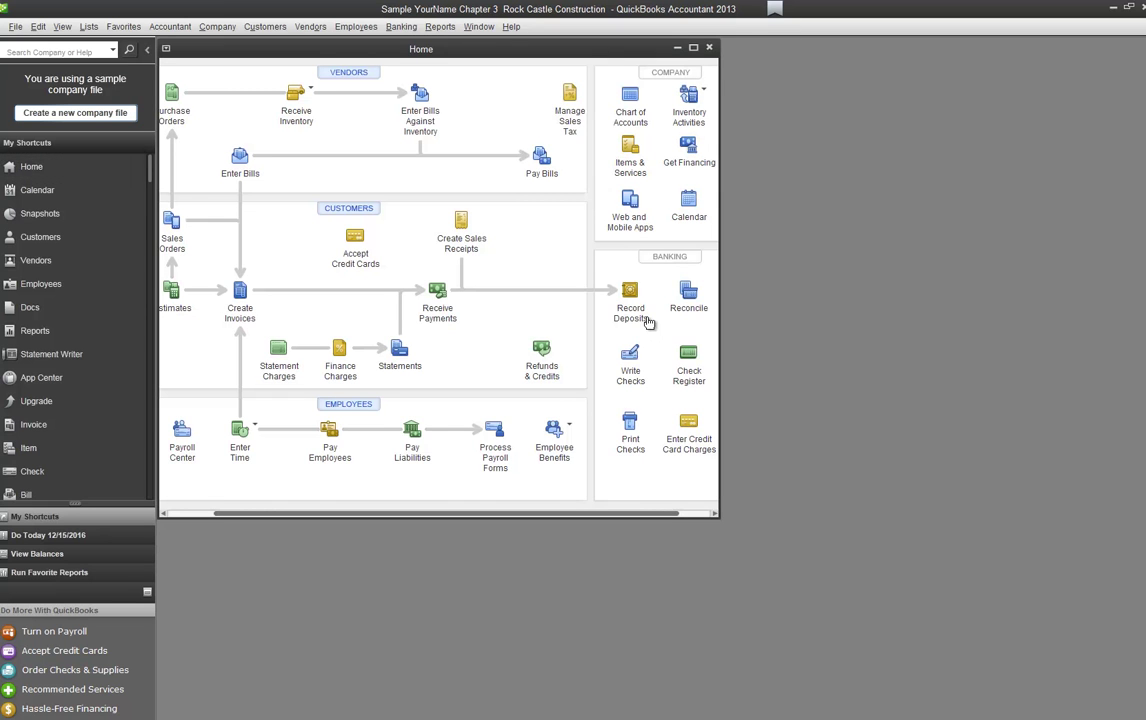
left_click(694, 49)
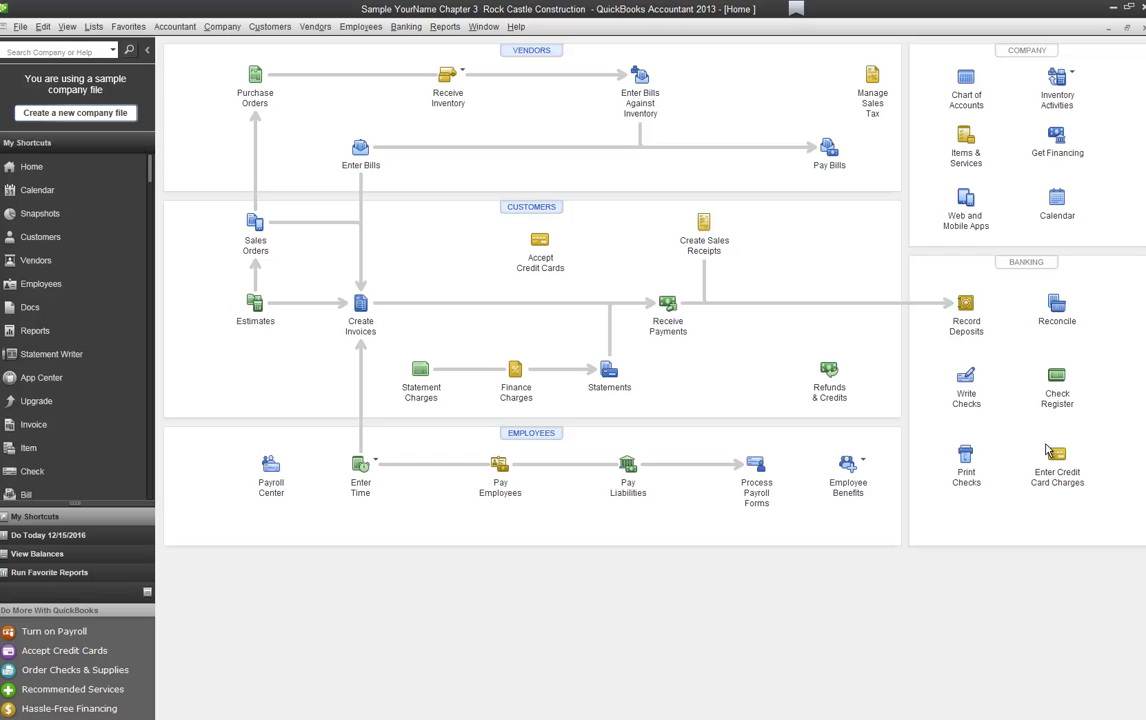
left_click(1058, 385)
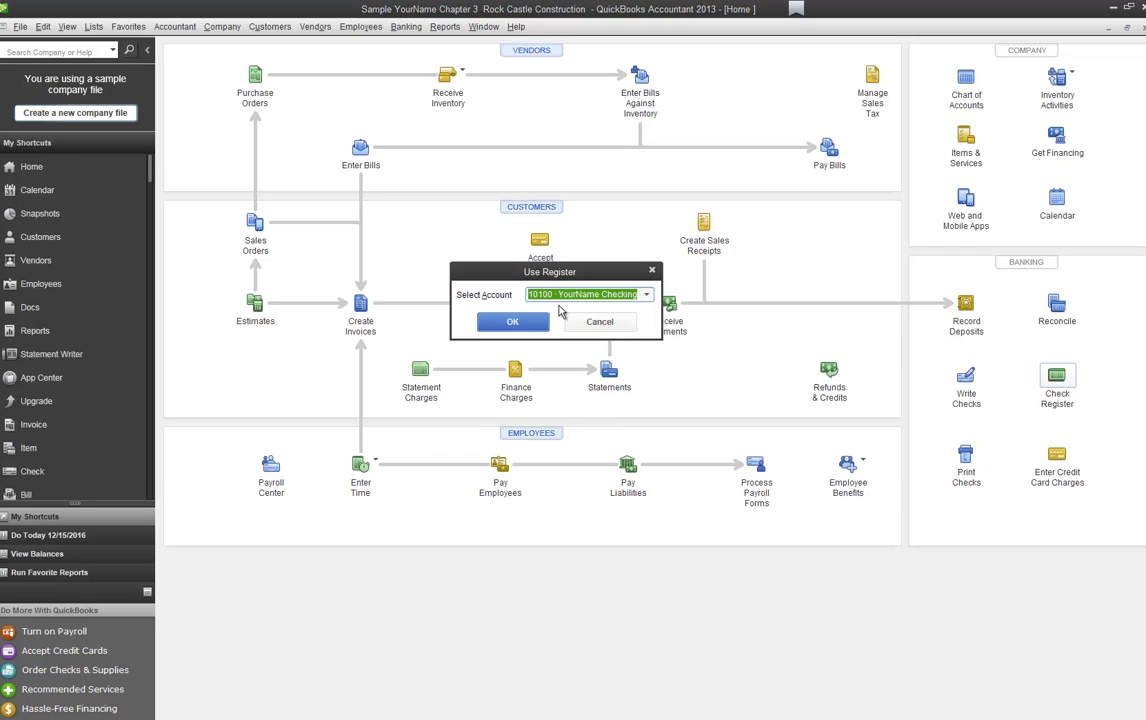
left_click(543, 327)
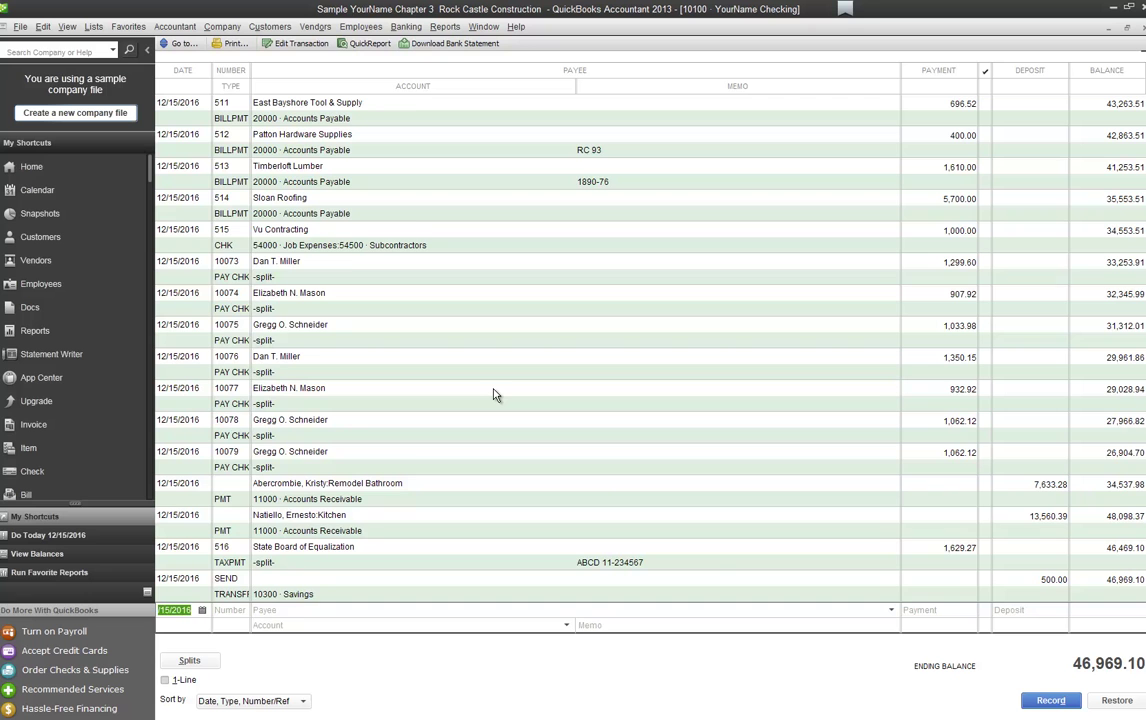
View the 11/15/2016 Sergeant Insurance check, number 454, and run a register QuickReport for that payee
scroll(493, 395, "up", 10)
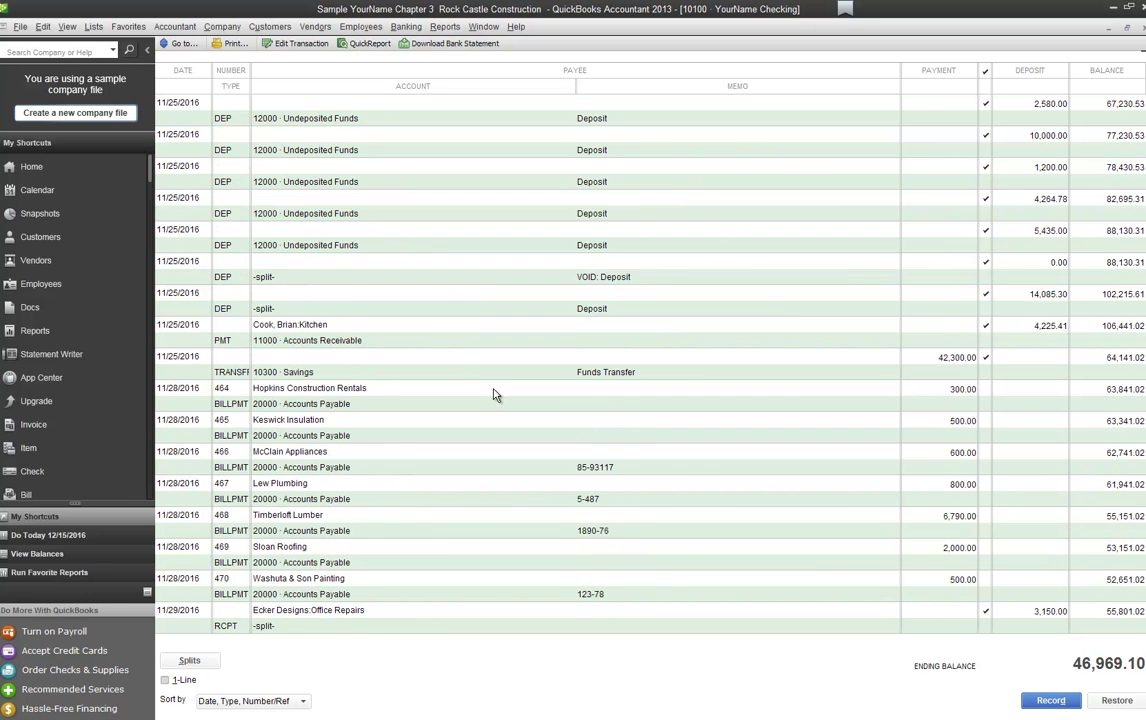
scroll(493, 395, "up", 9)
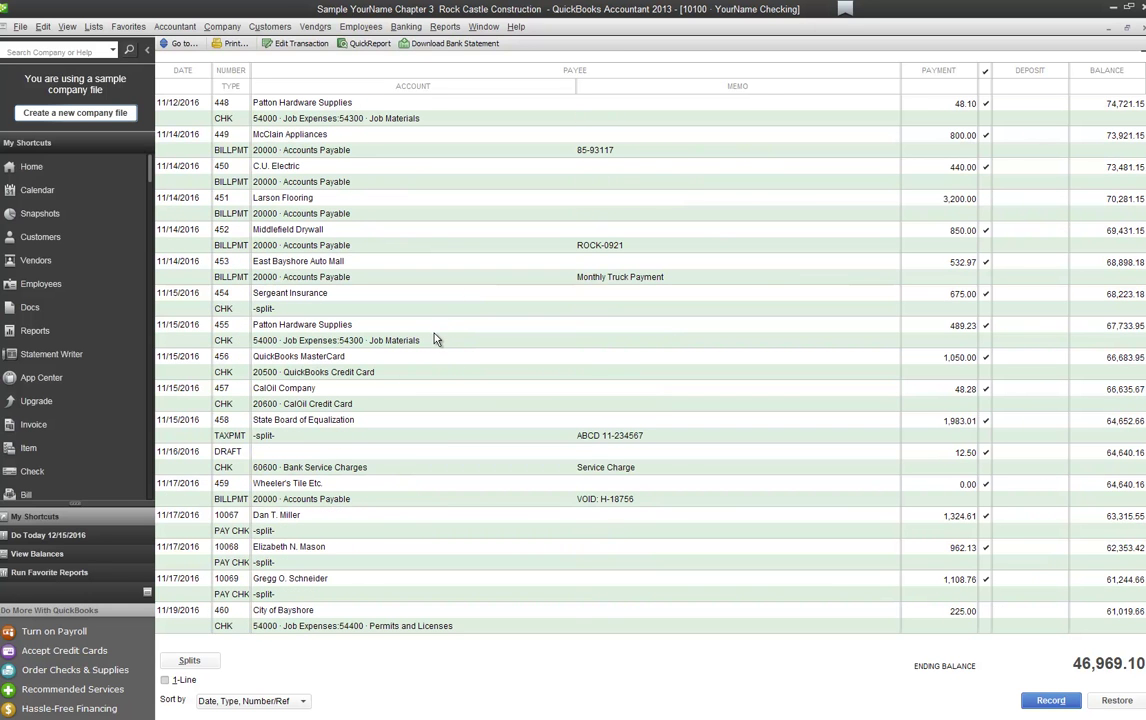
left_click(336, 293)
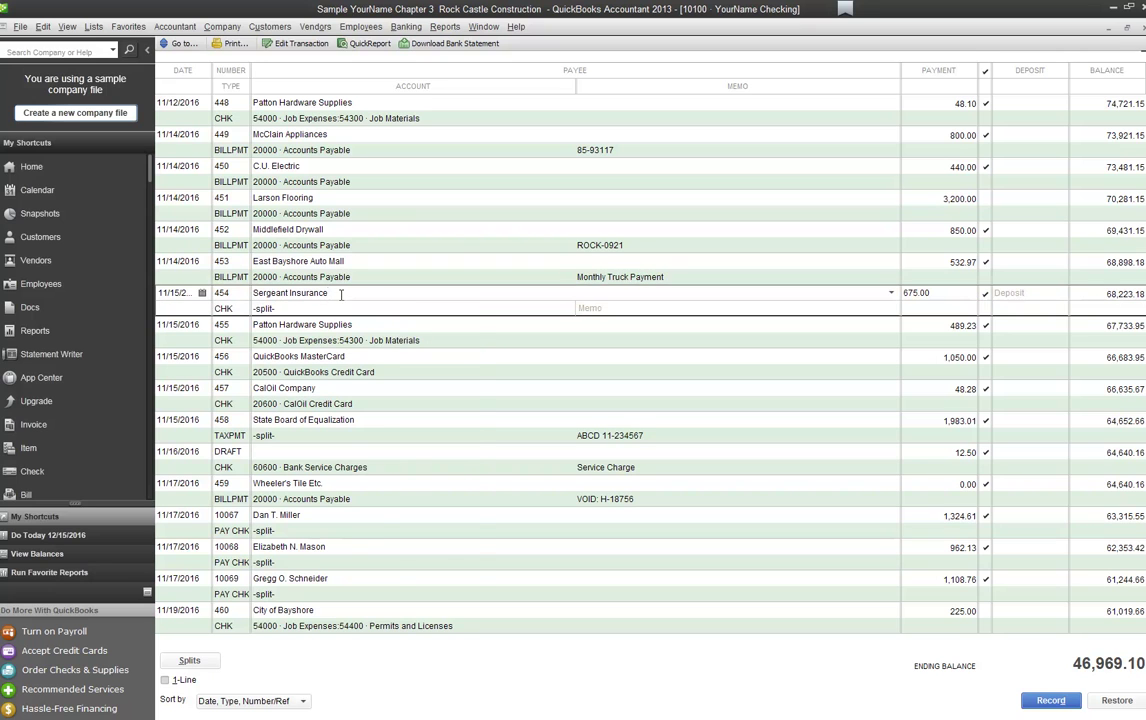
right_click(341, 299)
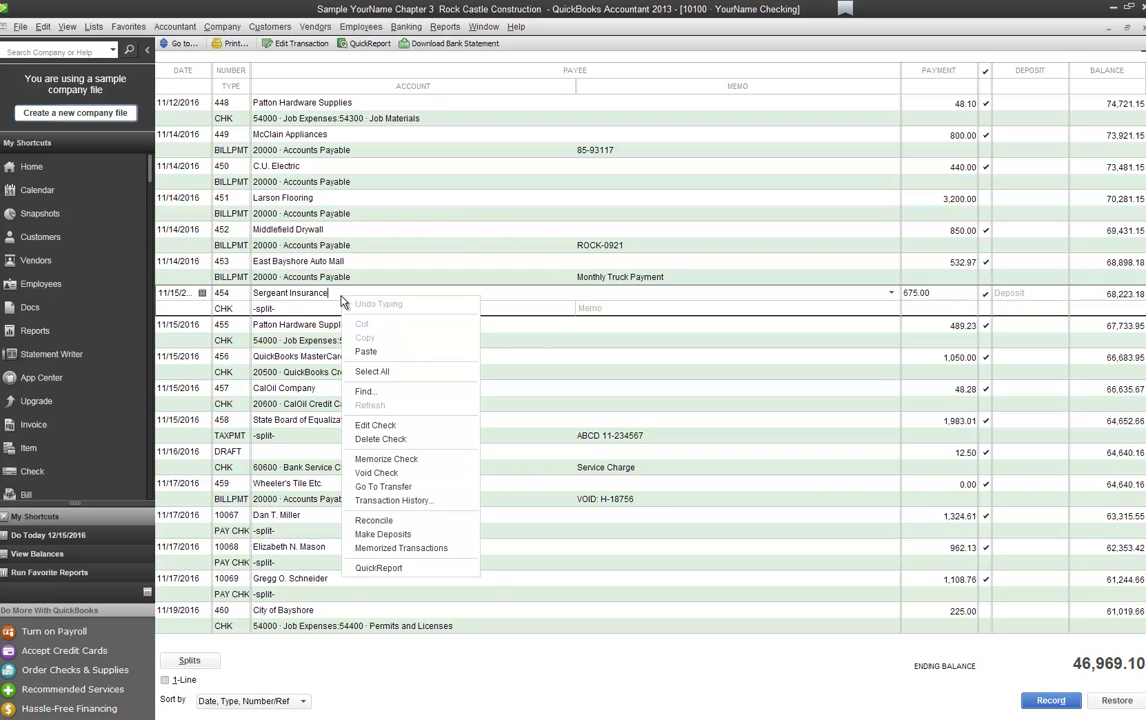
left_click(384, 424)
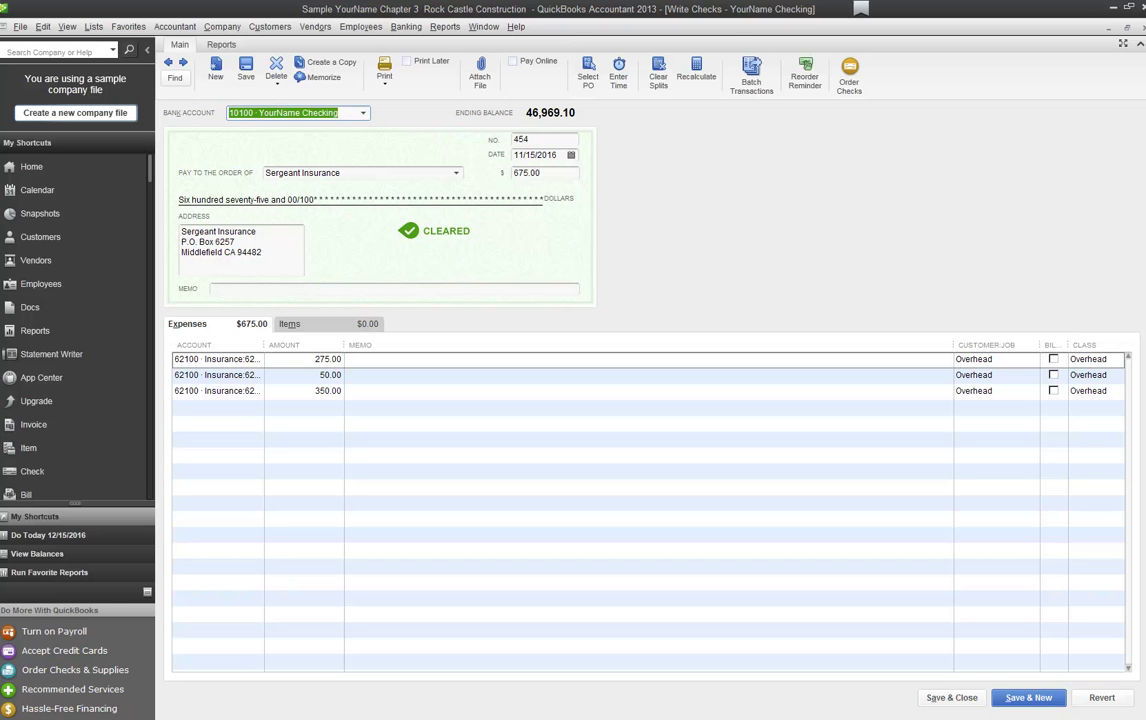
key("ctrl+r")
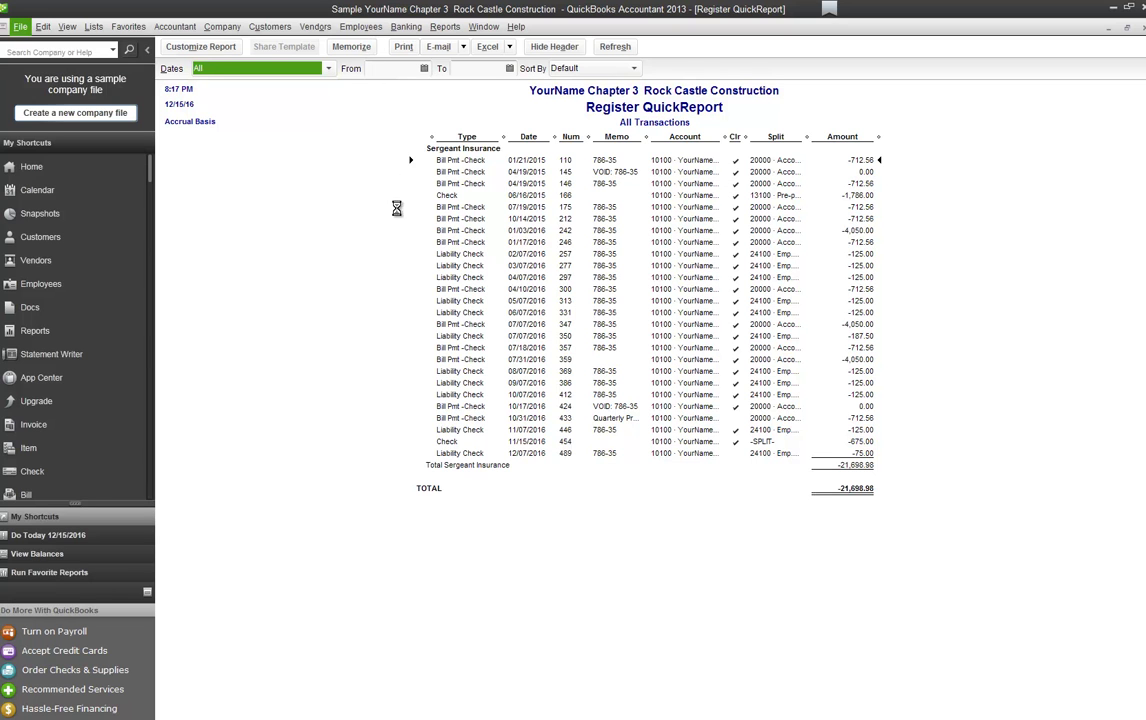
key("alt+f")
key("s")
key("s")
key("Return")
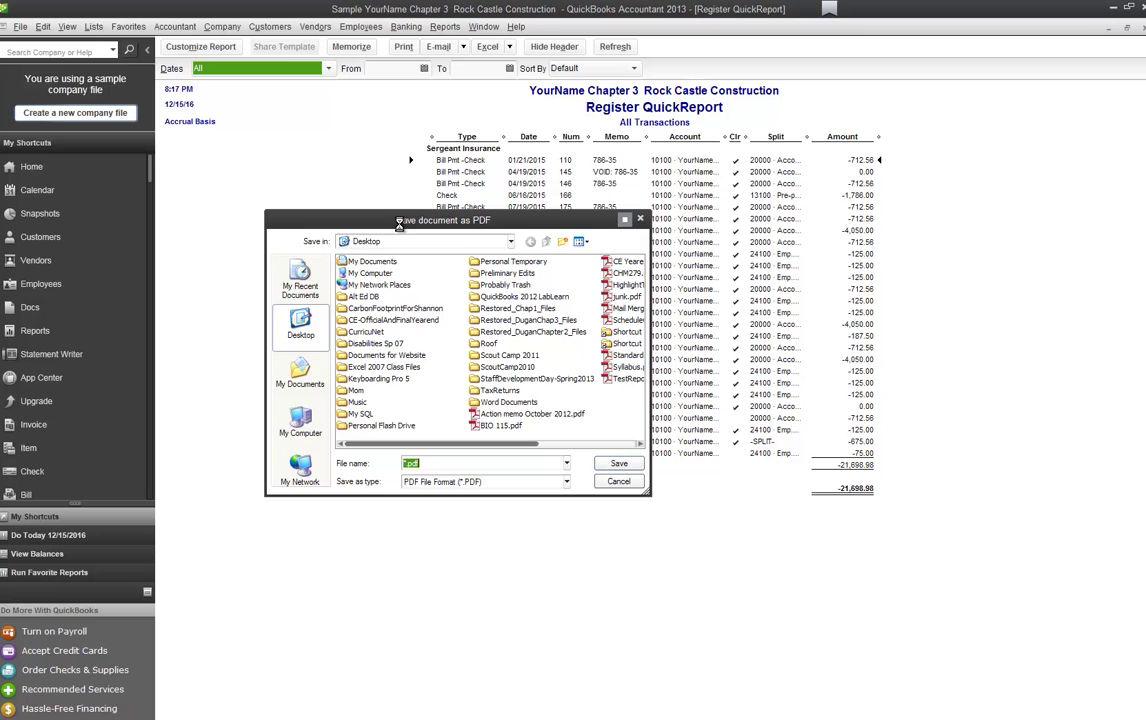
key("Escape")
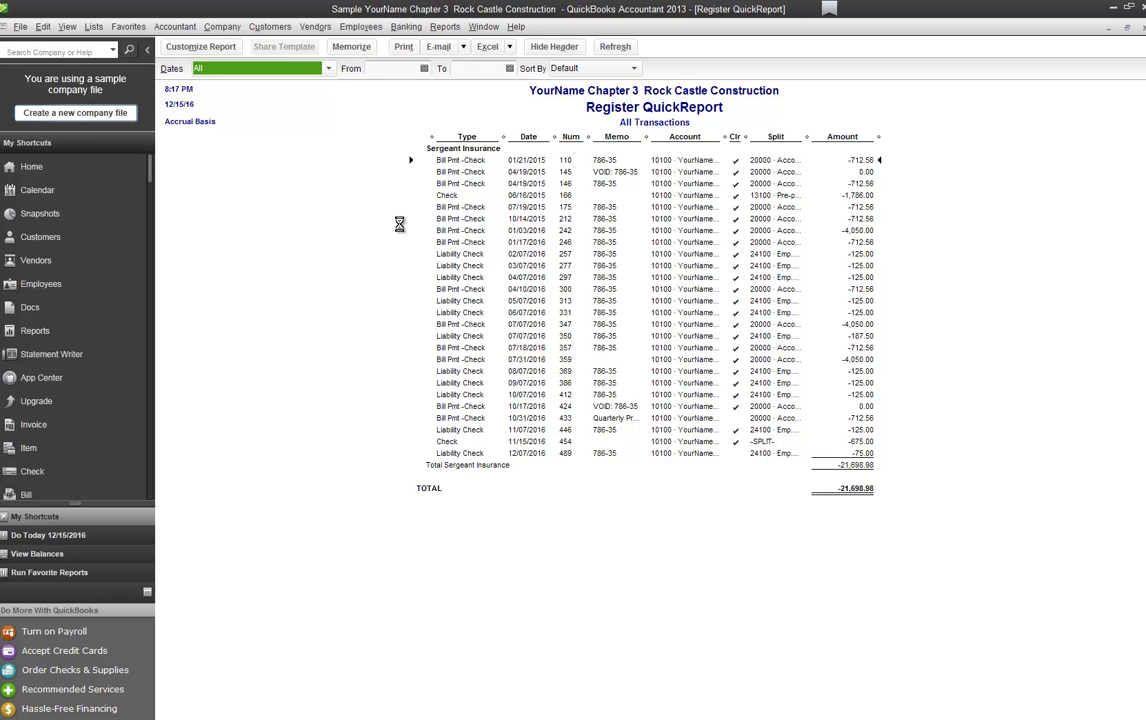
Save the Register QuickReport as a PDF named CheckRegisterQR on the Desktop
left_click(20, 26)
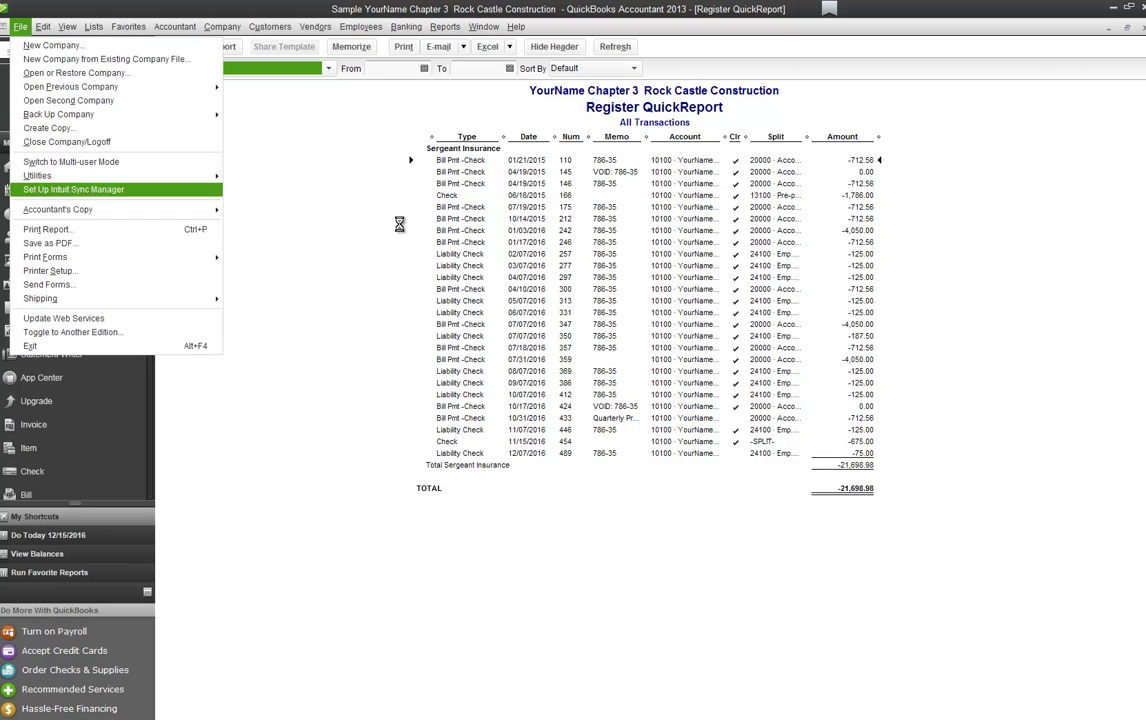
key("Return")
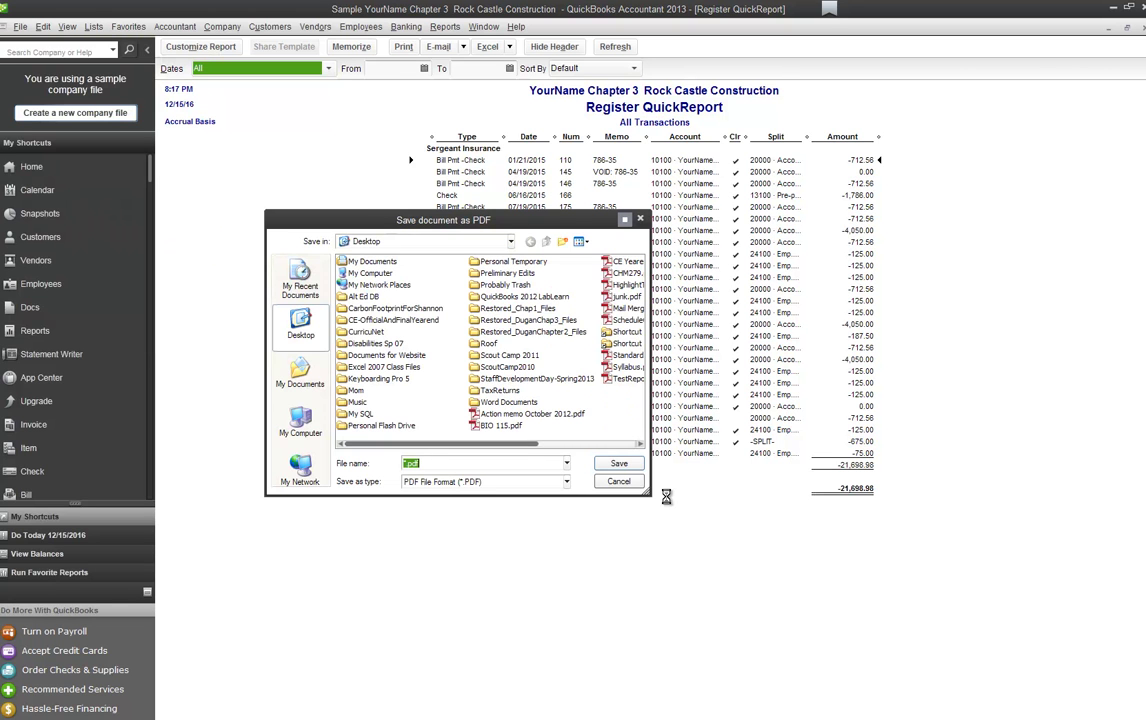
type("CheckRegisterG")
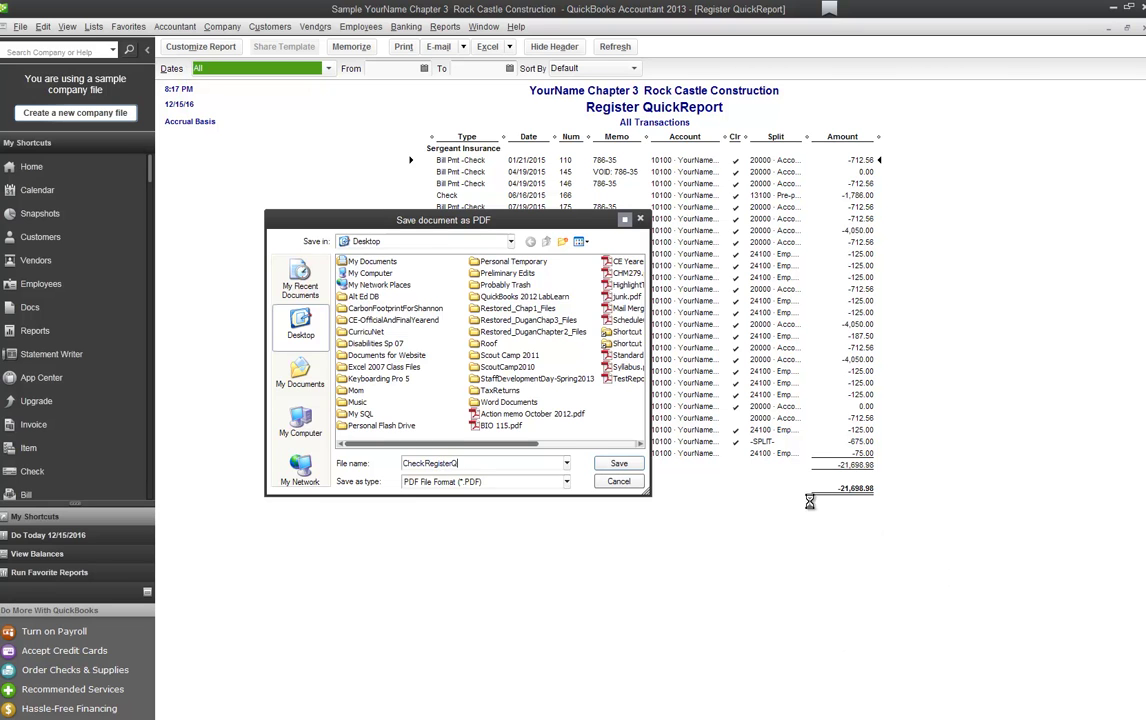
key("Return")
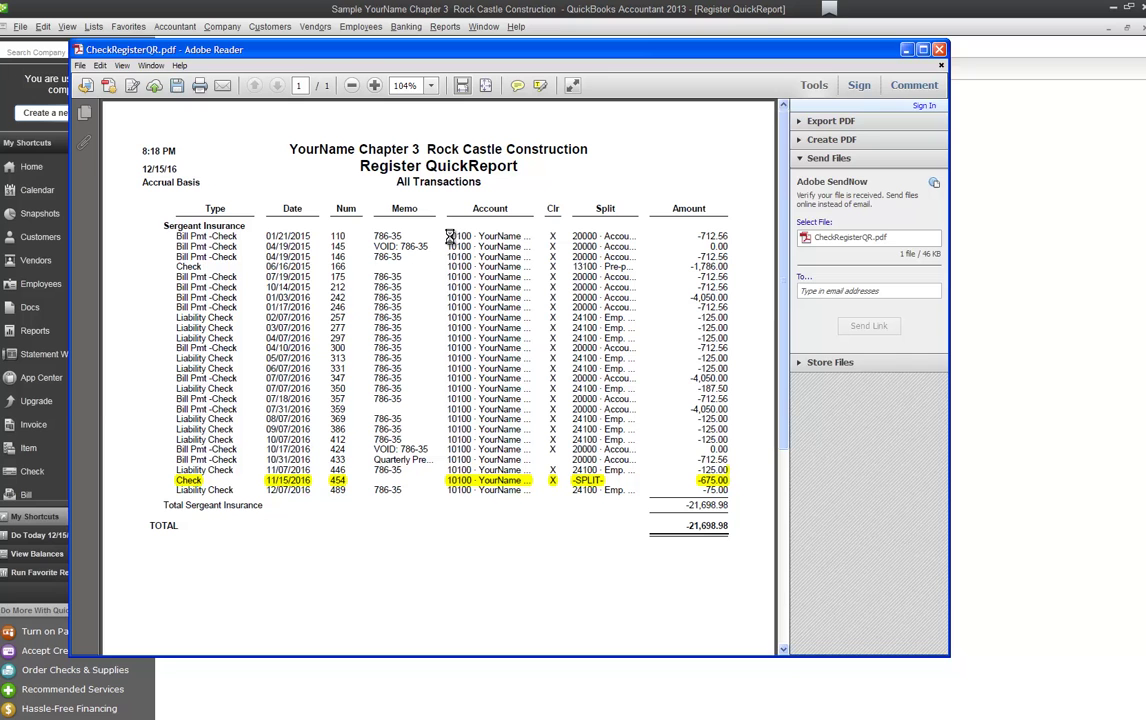
In Adobe Reader, overwrite CheckRegisterQR.pdf on the Desktop with the highlighted version, and close it along with the QuickReport and register
key("alt")
key("alt+f")
key("s")
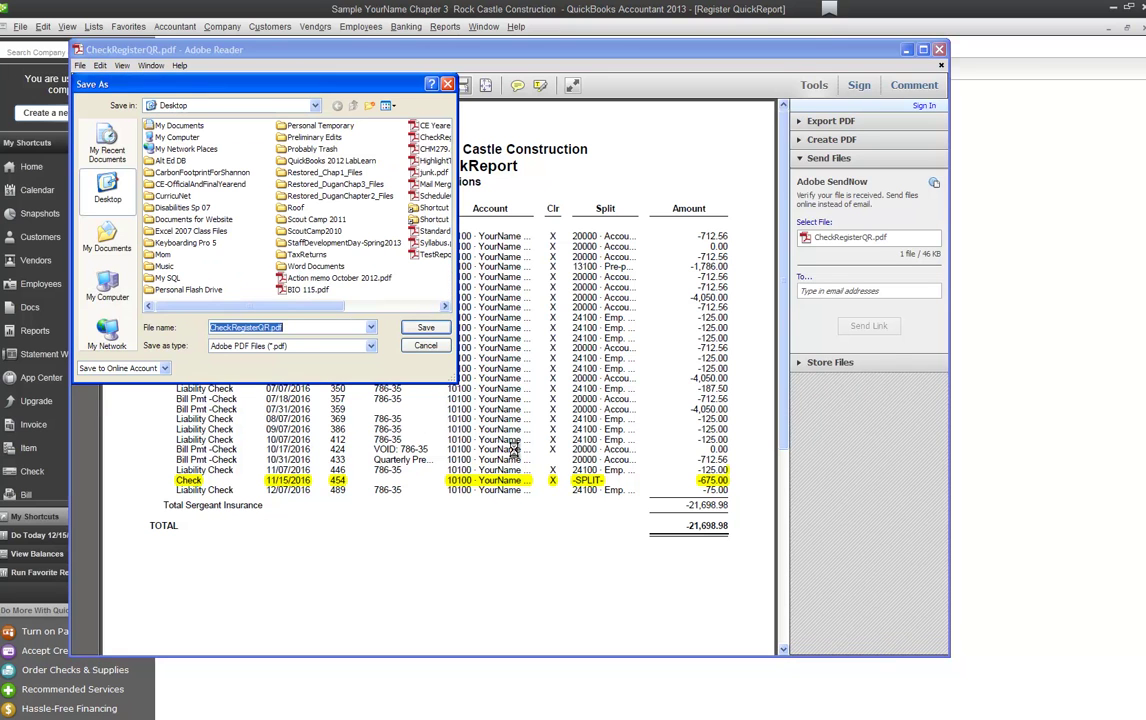
key("Return")
key("y")
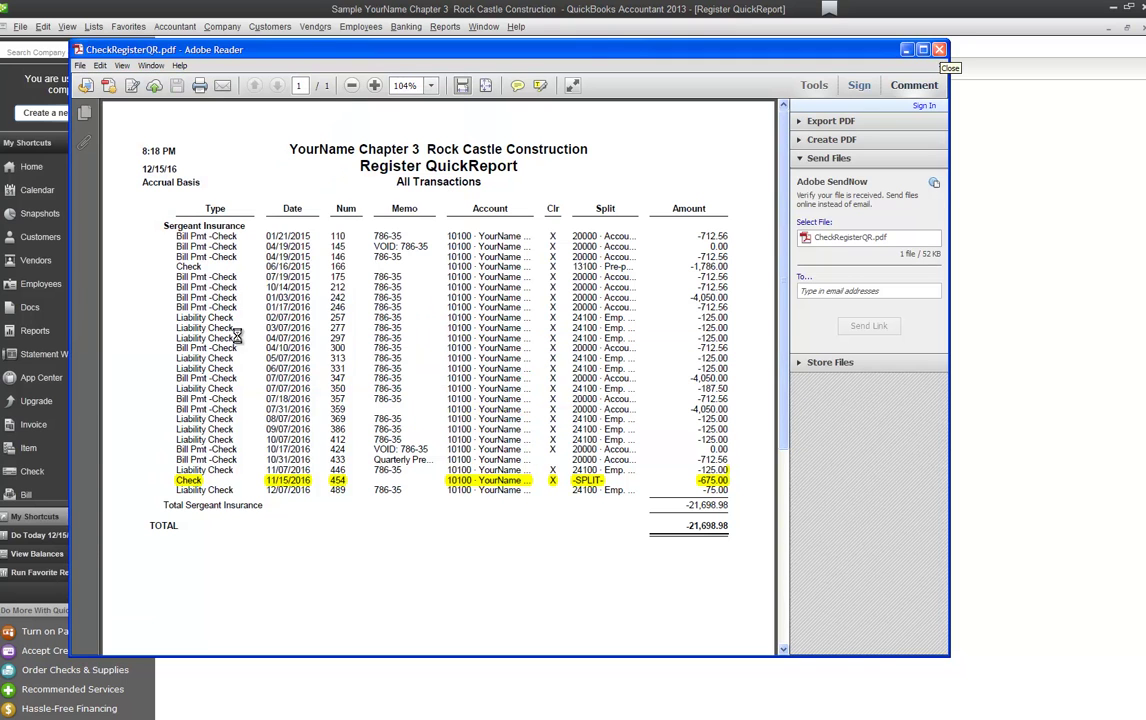
key("alt+F4")
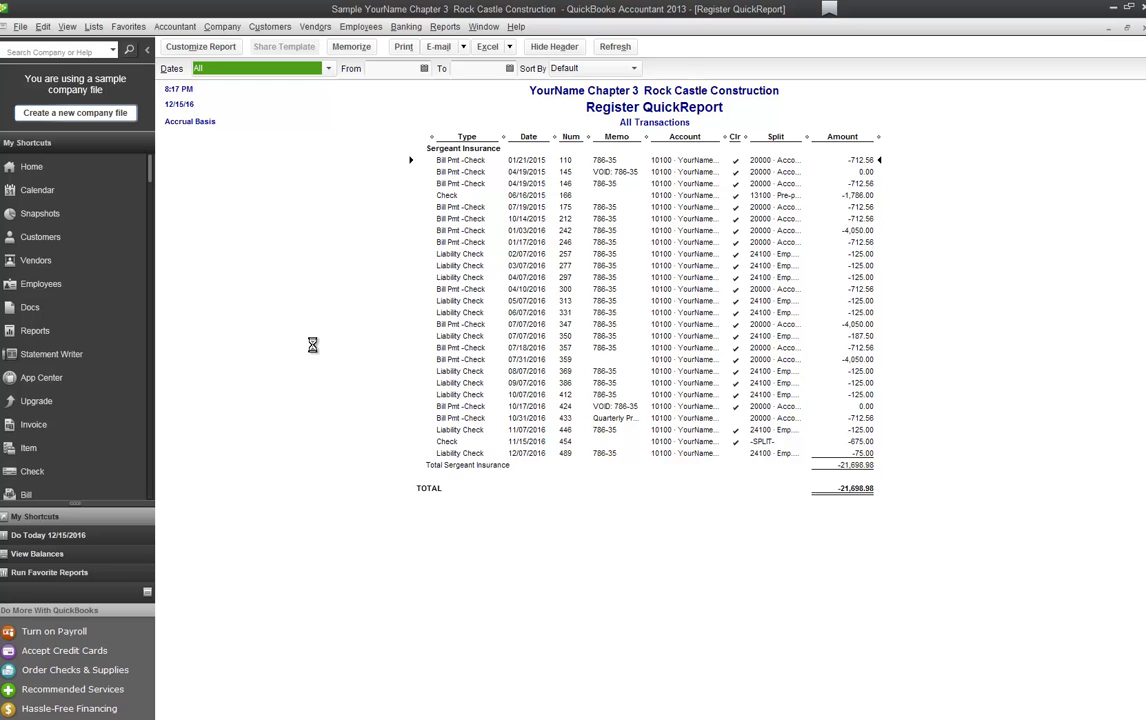
key("Escape")
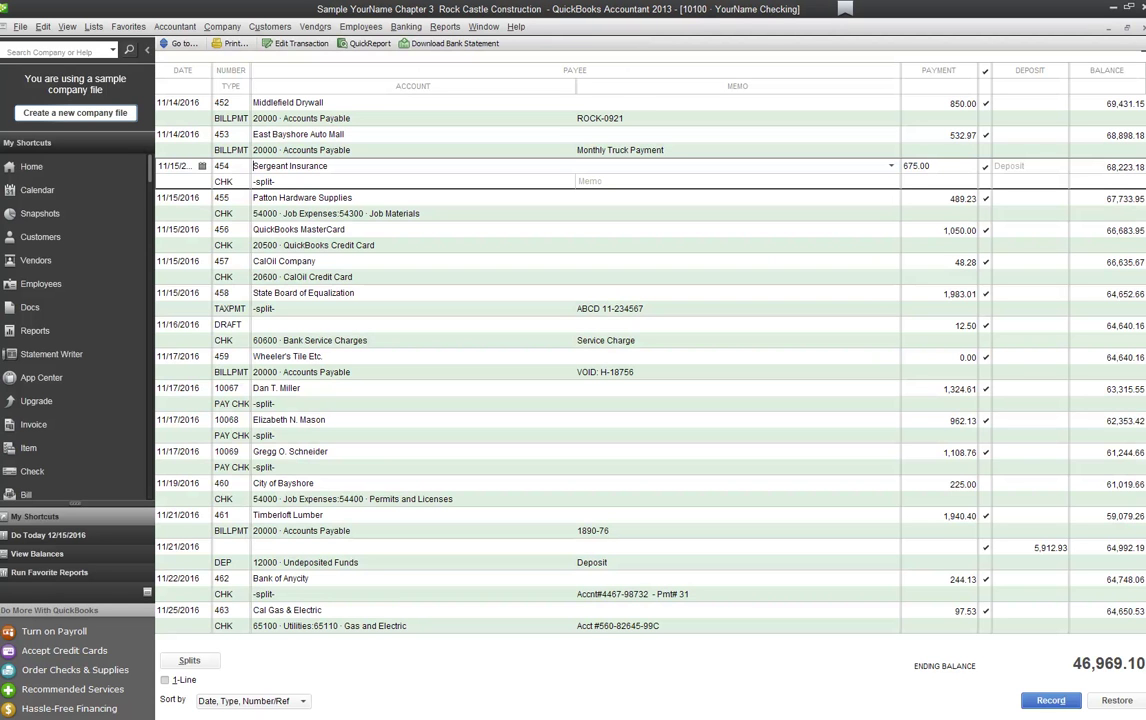
key("Escape")
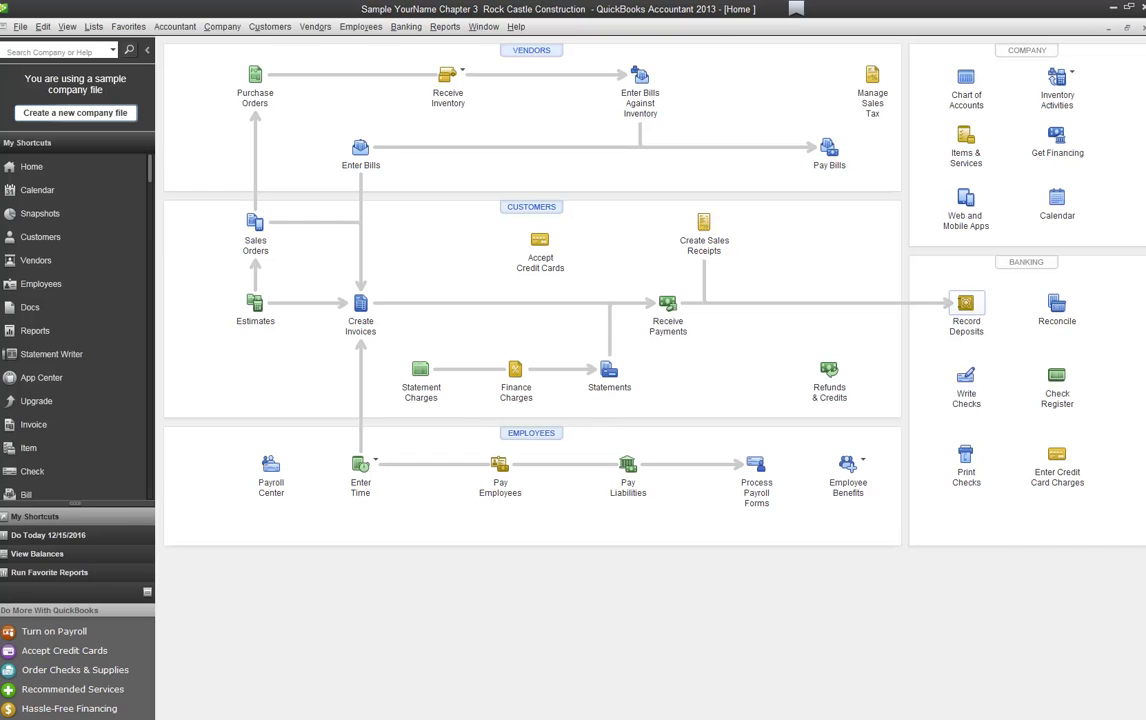
Start a new deposit to the 10100 · YourName Checking account with no pending customer payments selected
left_click(965, 312)
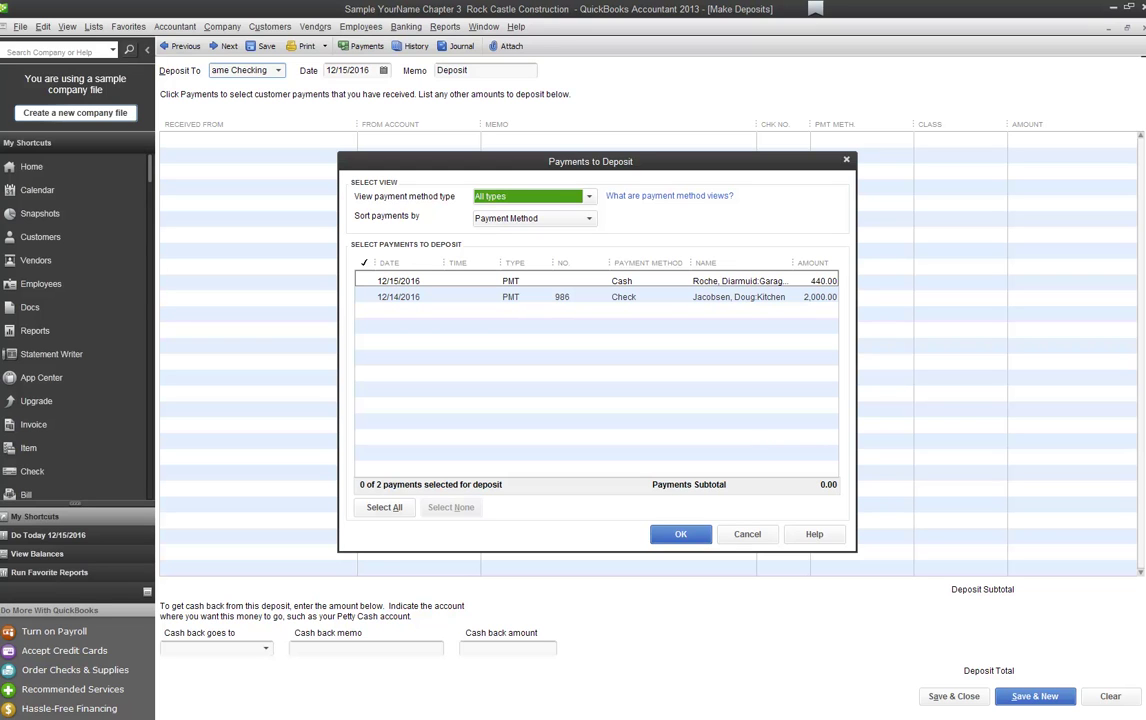
left_click(364, 280)
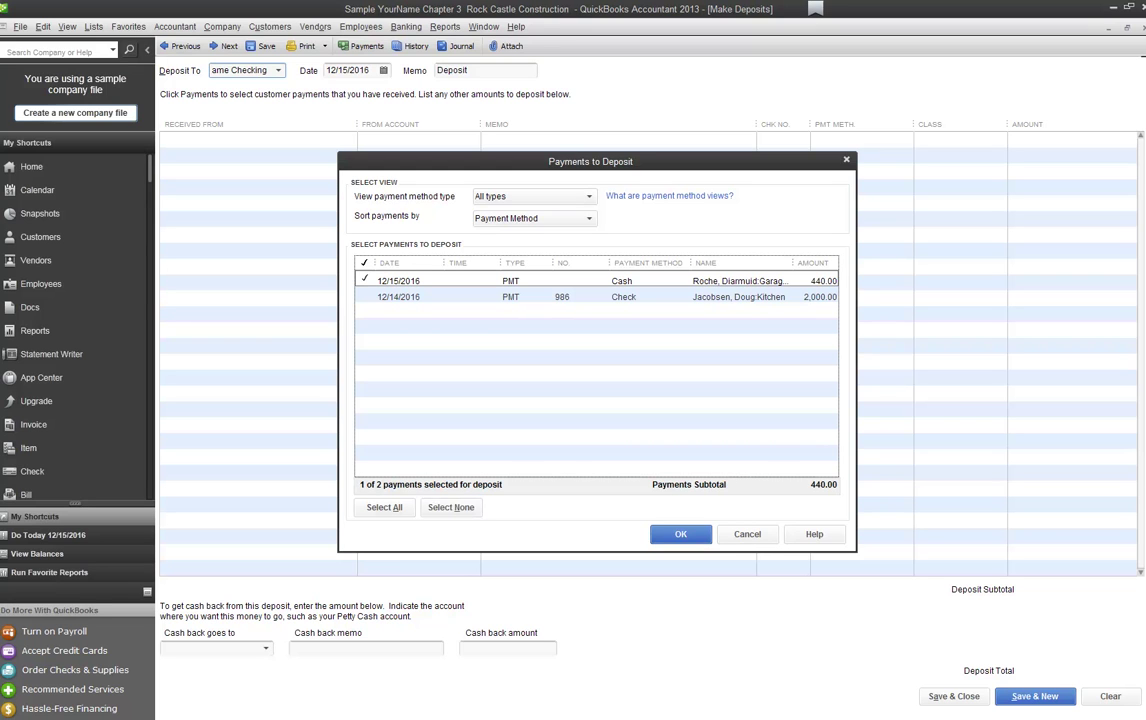
left_click(364, 280)
key("Return")
left_click(278, 70)
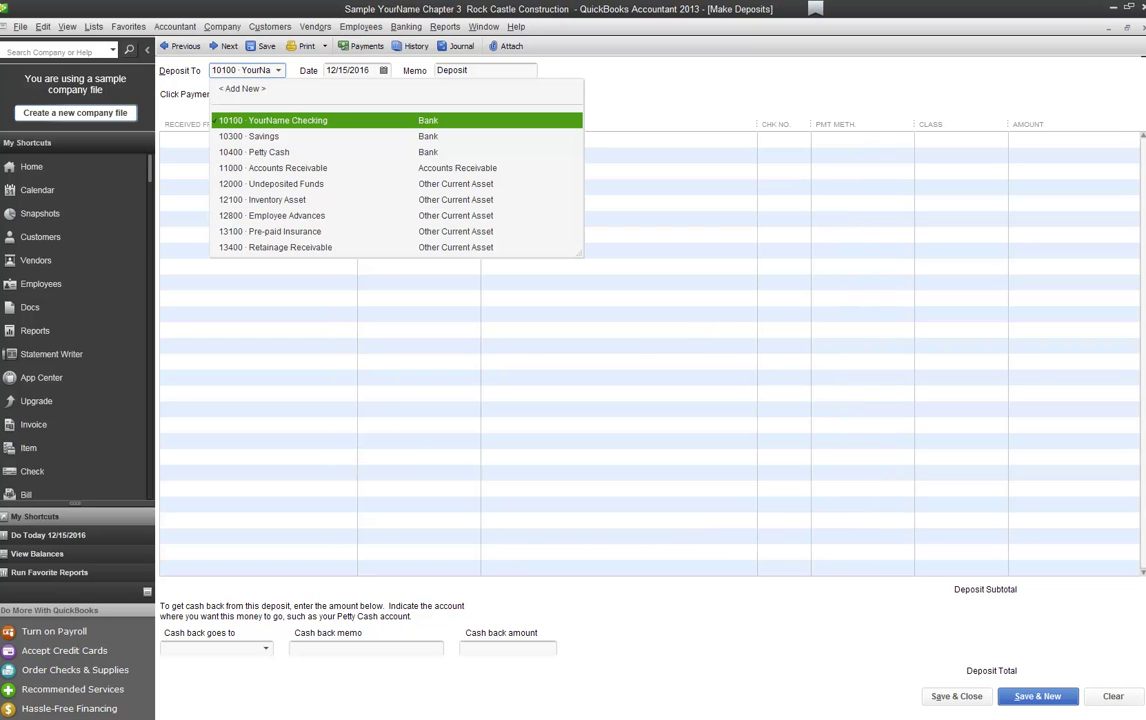
key("Escape")
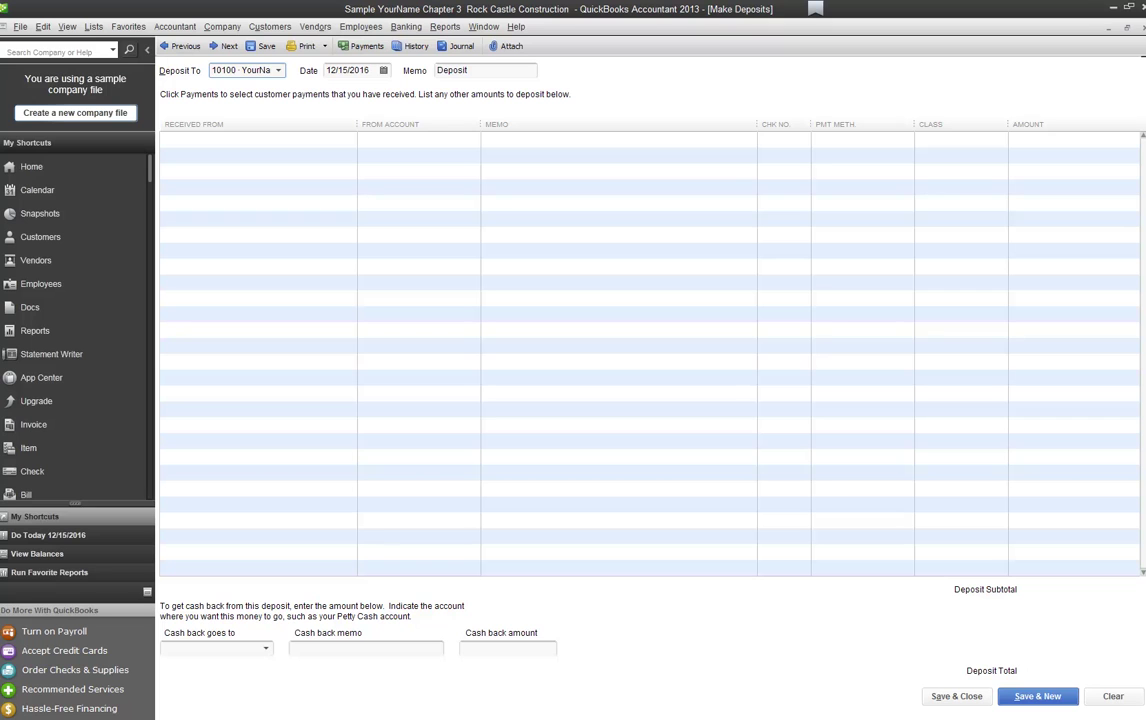
Enter Rock Castle as the source of the deposit and quick-add it to the name list as type Other
left_click(253, 139)
type("Rock Ca")
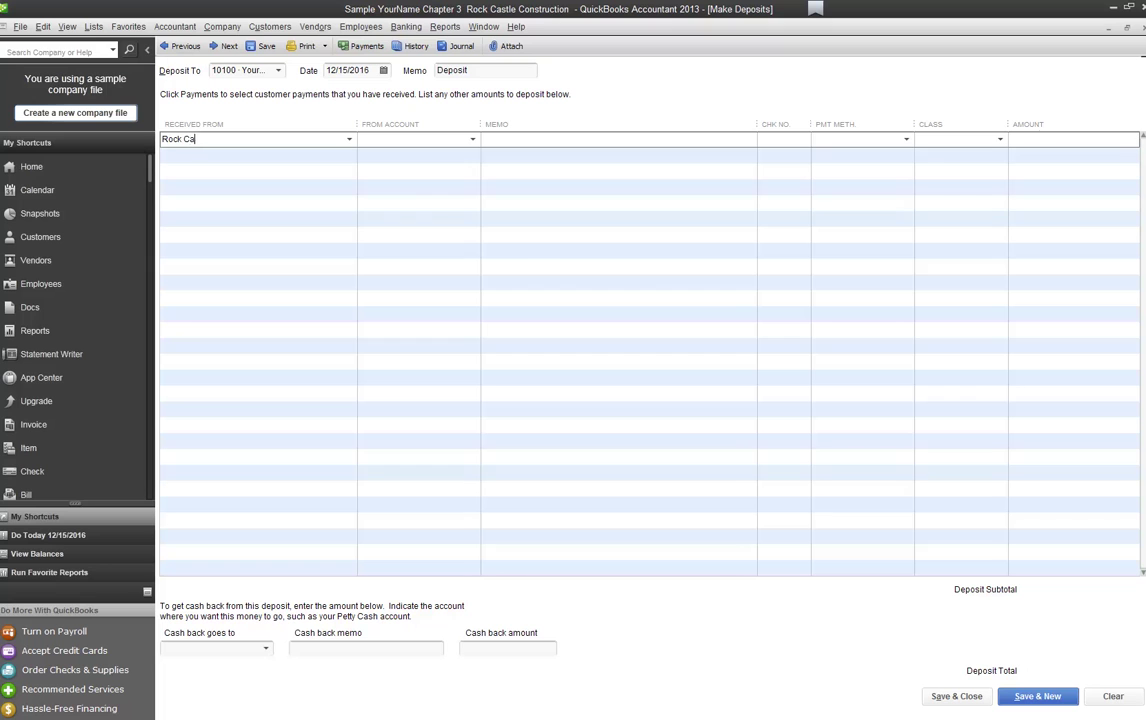
type("stle")
key("Tab")
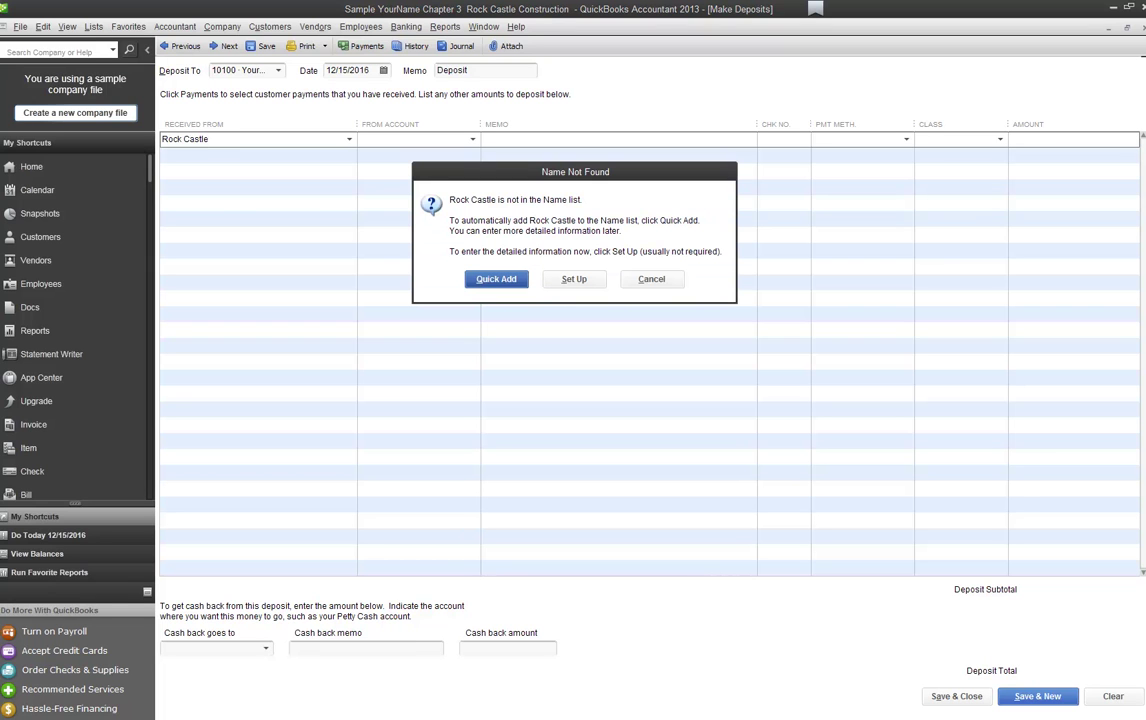
key("Return")
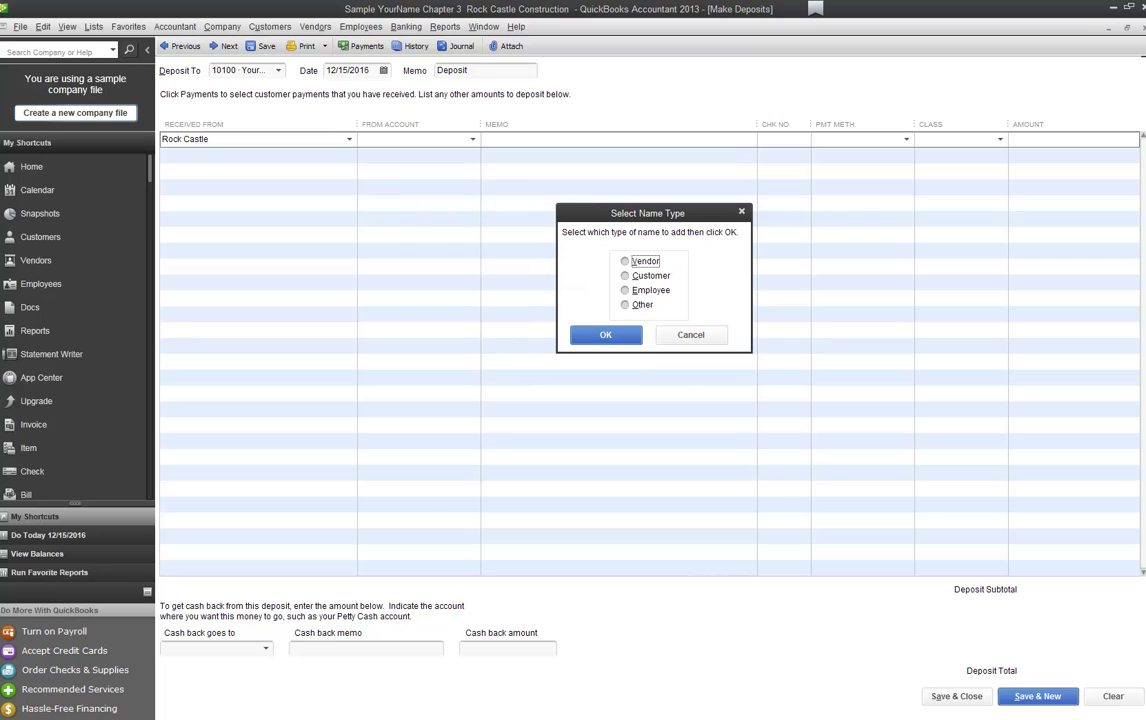
key("o")
key("Return")
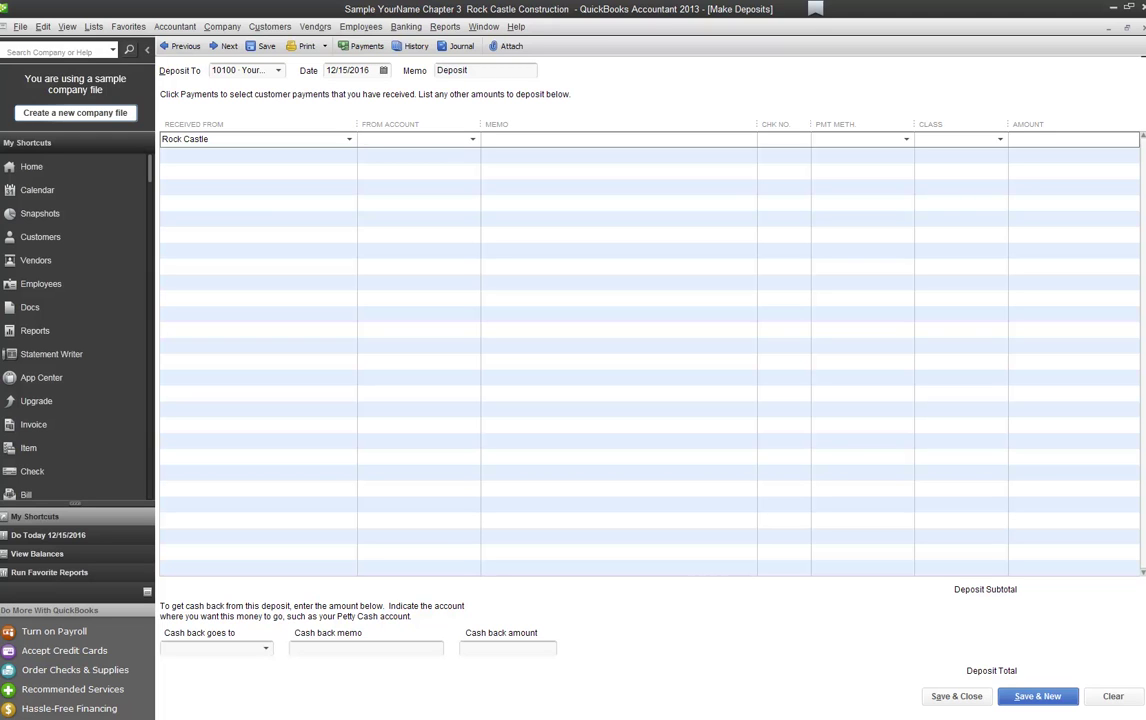
Complete the deposit line with account 30100 · Capital Stock, memo Investment, check number 555, payment method Check and amount 72,000
type("30100 · Capital Stock")
key("Tab")
type("Investment")
key("Tab")
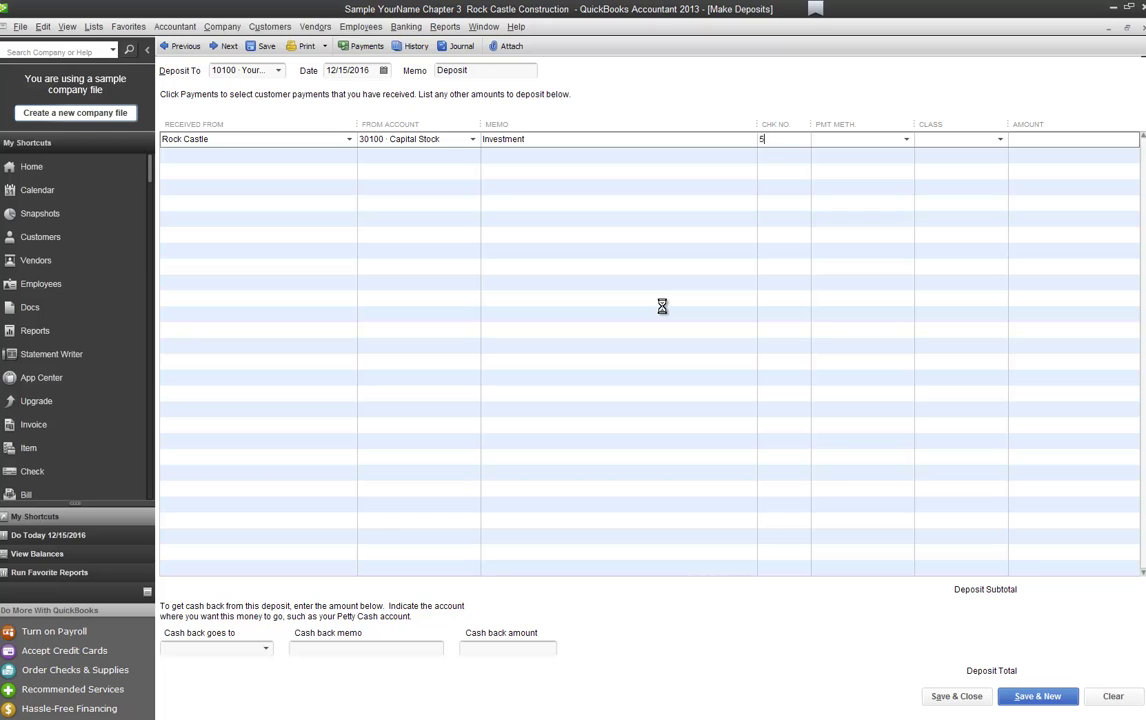
type("555")
type("check")
key("Tab")
key("Tab")
type("72,000")
key("Tab")
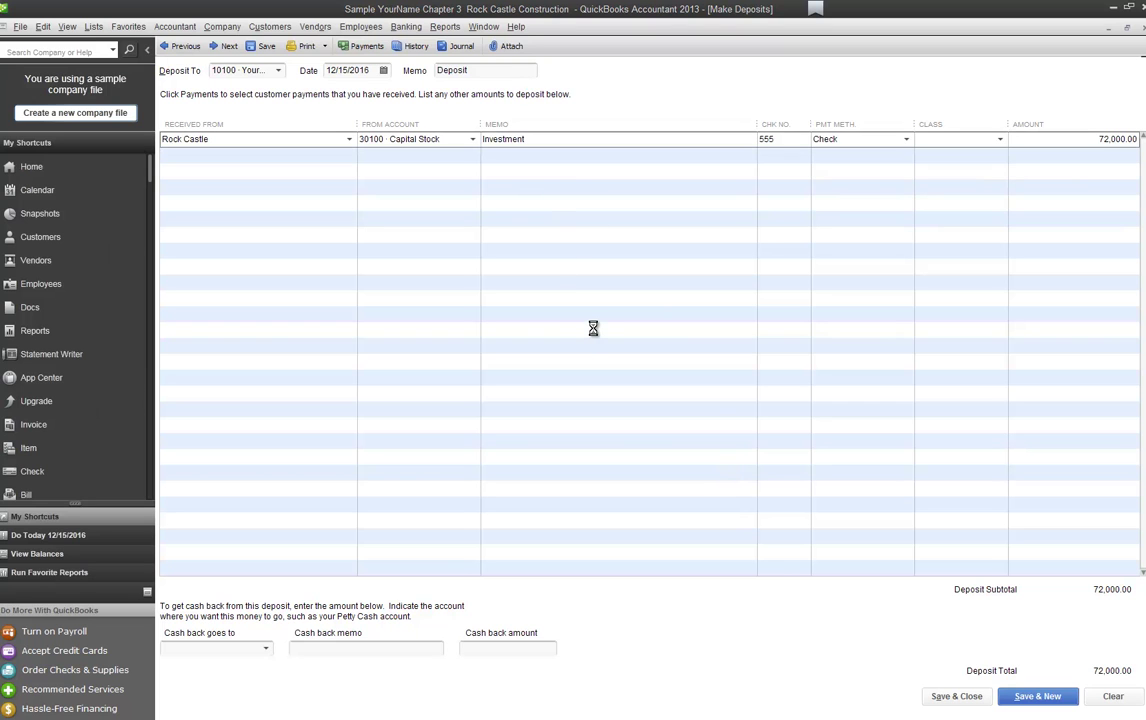
Preview the printout of the deposit summary only, and close the preview
key("ctrl+p")
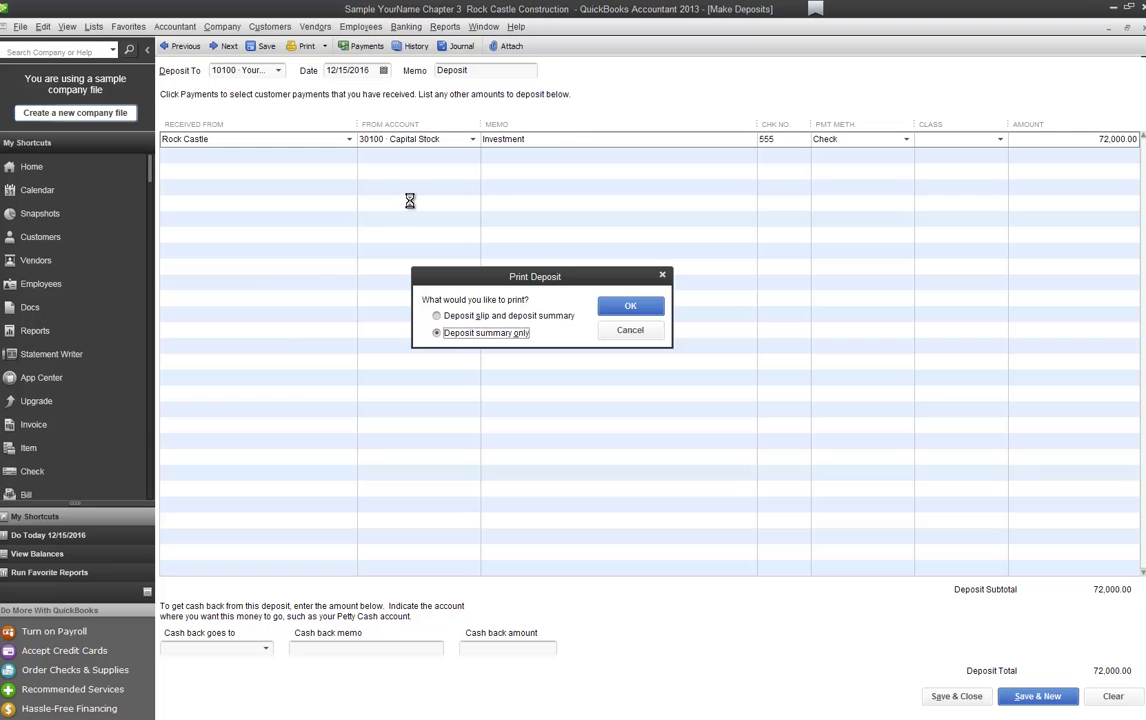
key("Return")
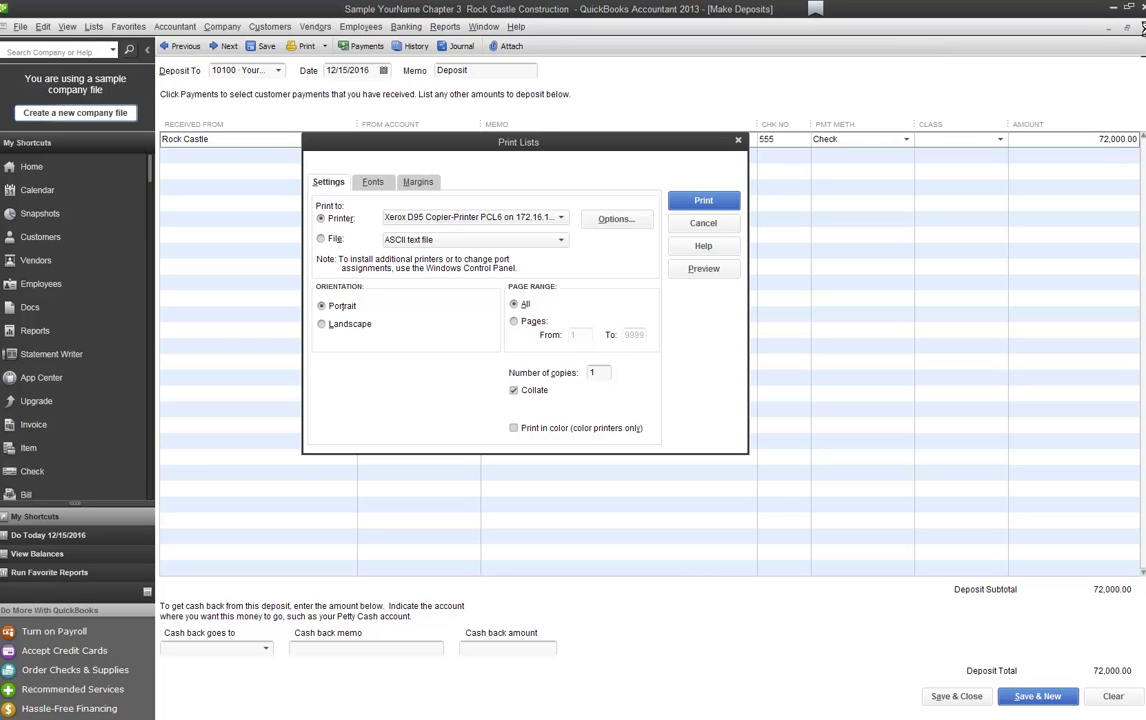
key("Return")
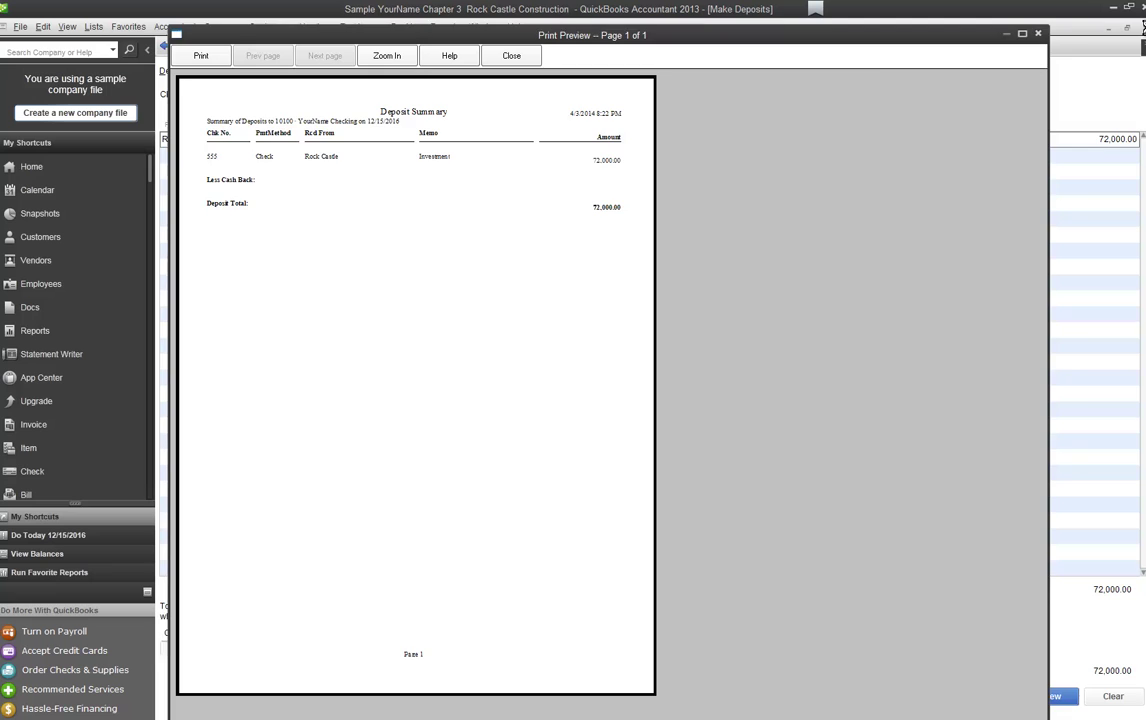
key("Escape")
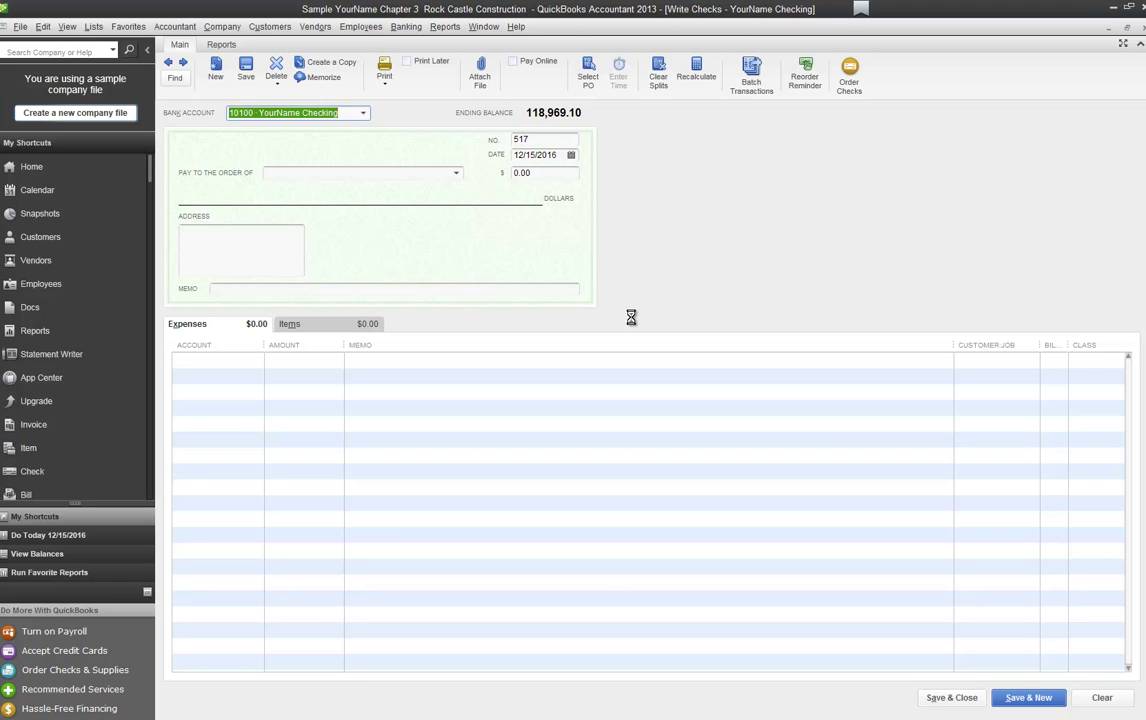
Fill in the check dated 12/15/2017 to Kershaw Computer Services for 300.00, keeping expense account 64220 · Computer Repairs
type("12/15/2017")
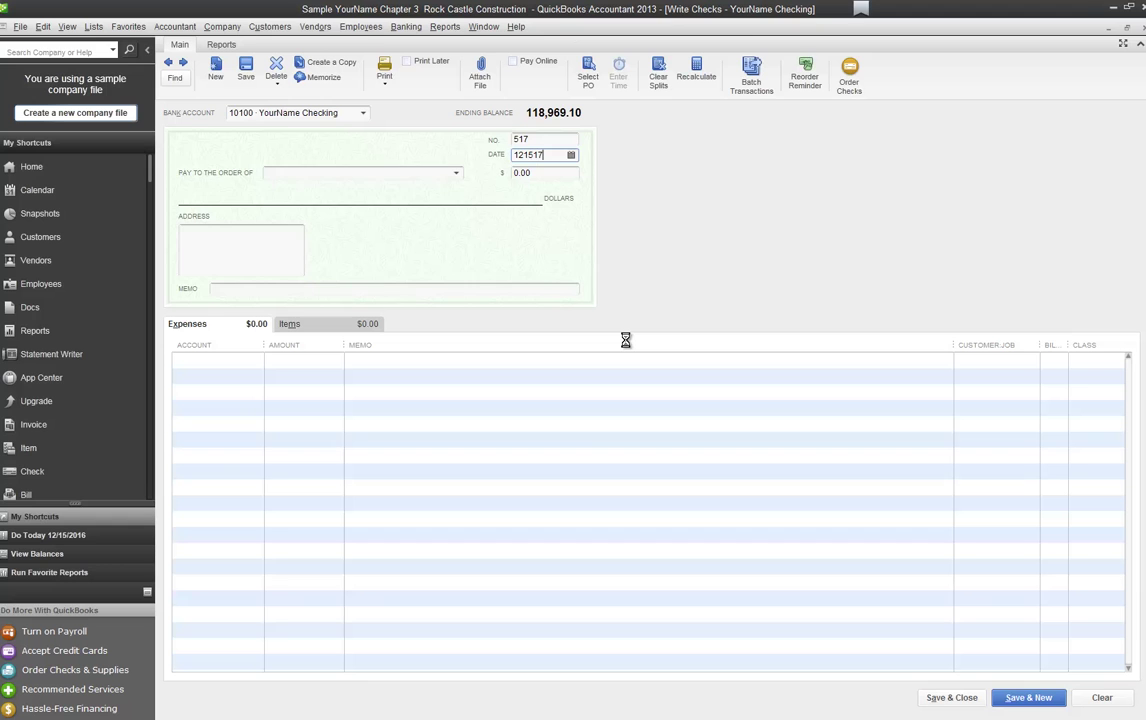
key("Tab")
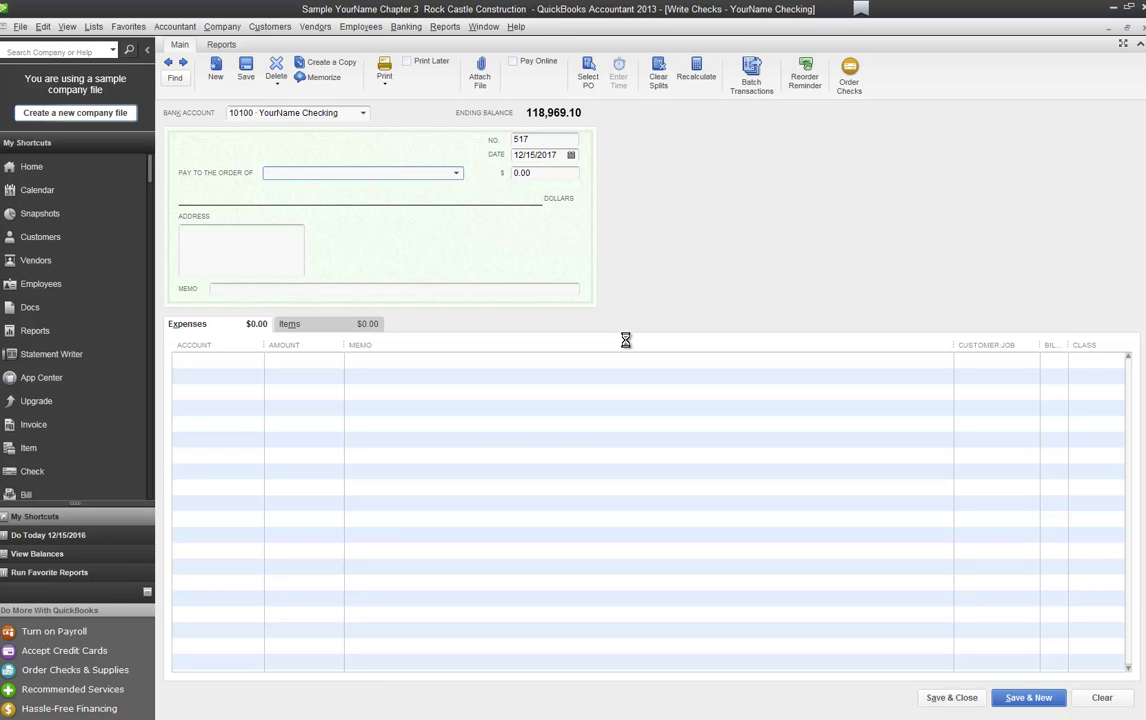
type("Kershaw Computer Services")
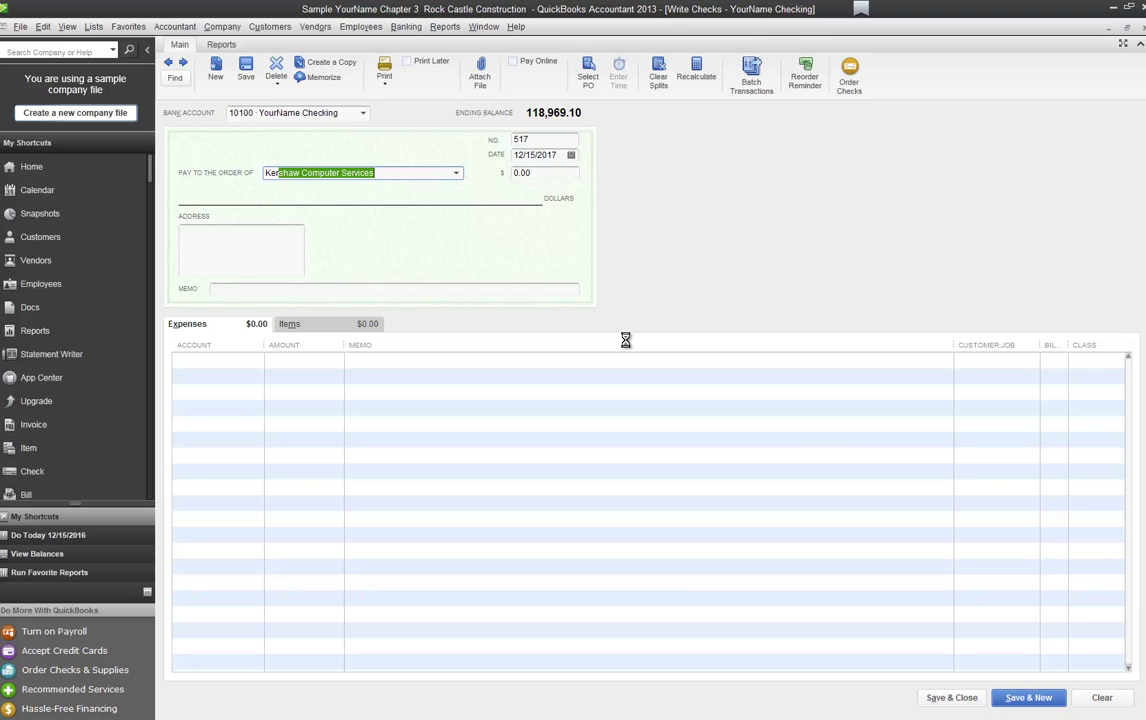
key("Tab")
type("300")
key("Tab")
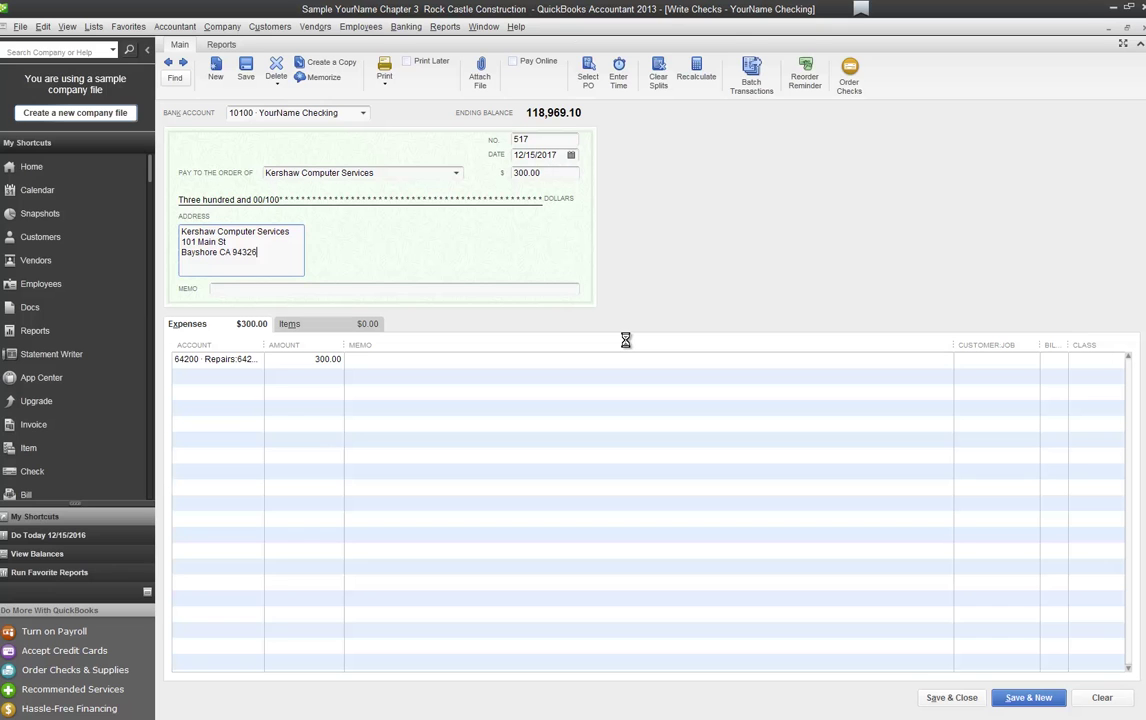
key("Tab")
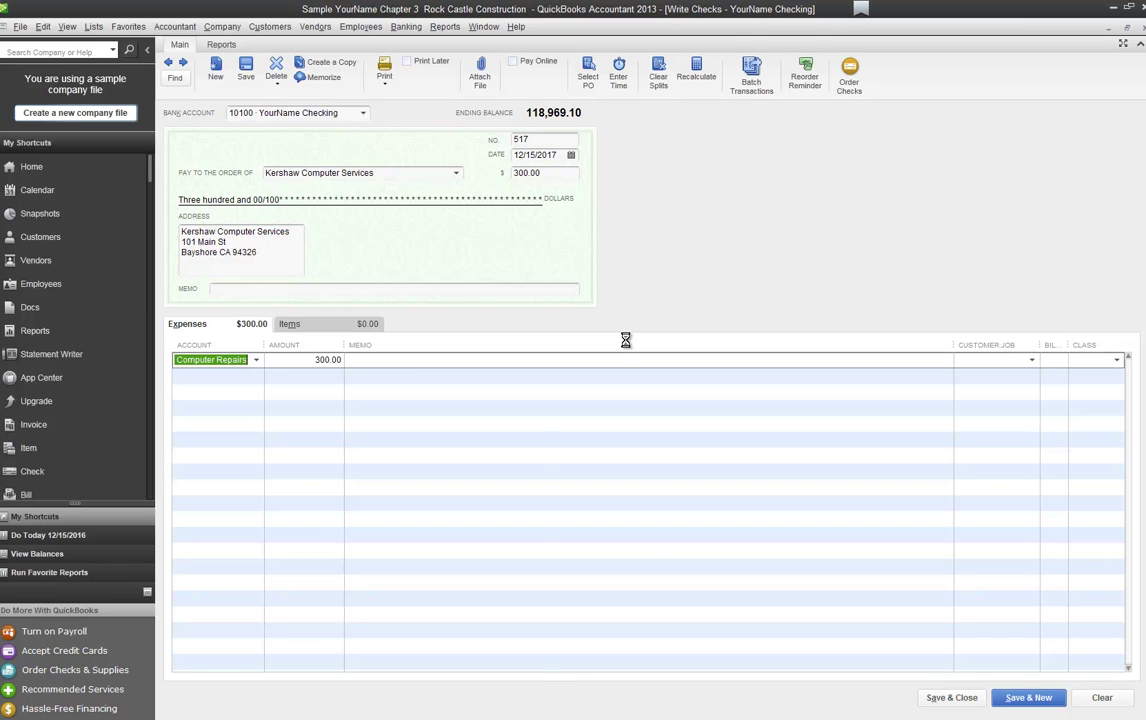
key("alt+Down")
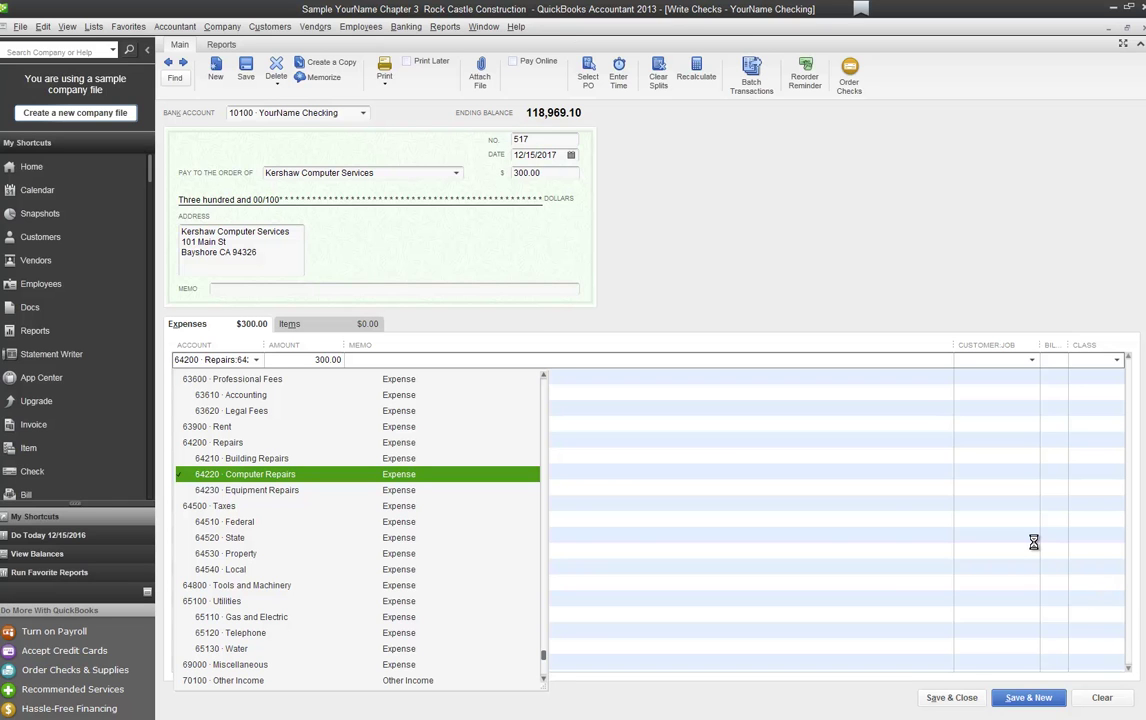
key("Tab")
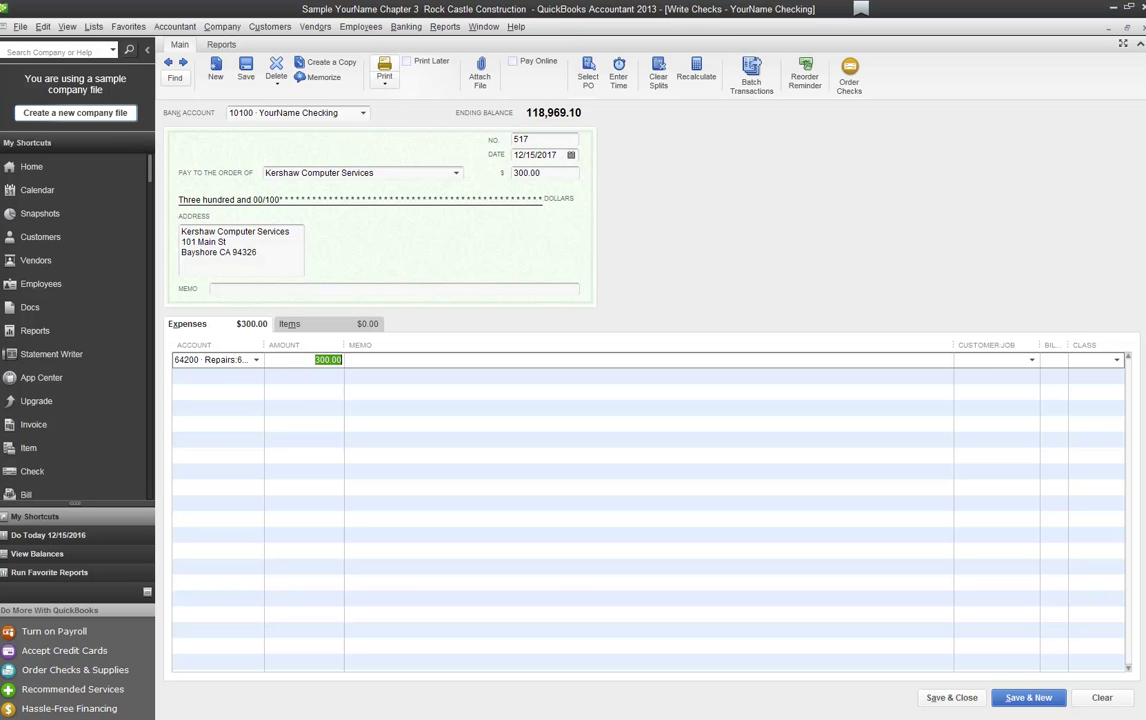
Set the check to Print Later, bring up its print settings without printing, and save and close the check
left_click(406, 61)
left_click(384, 68)
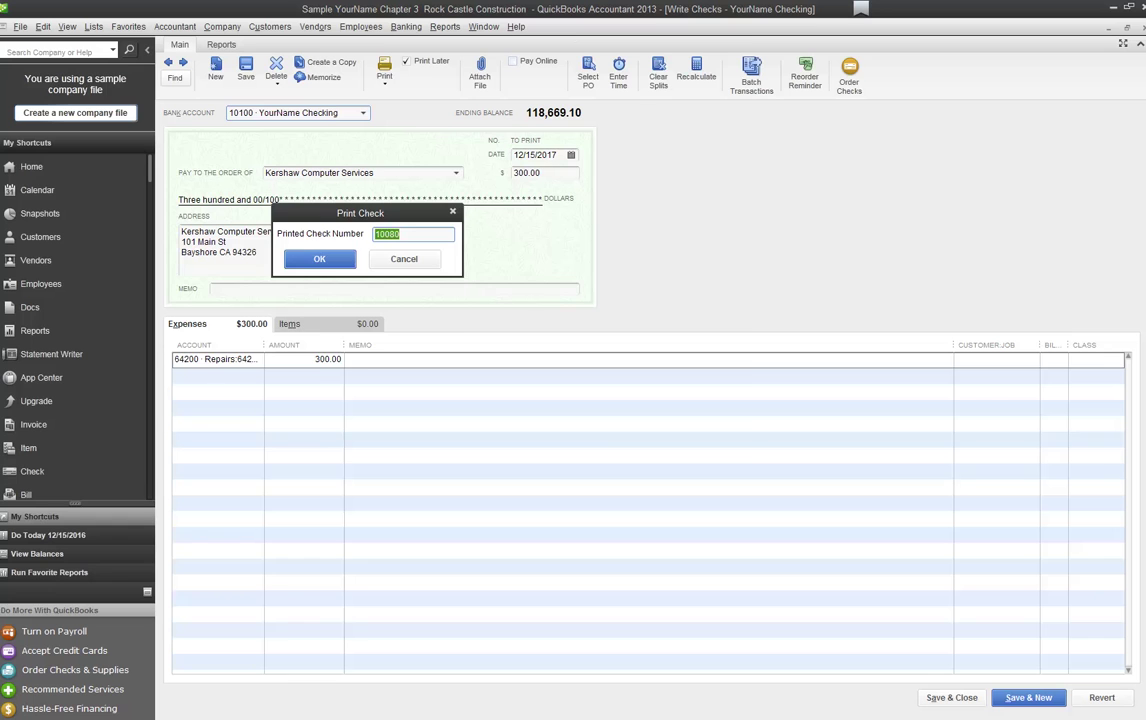
key("Return")
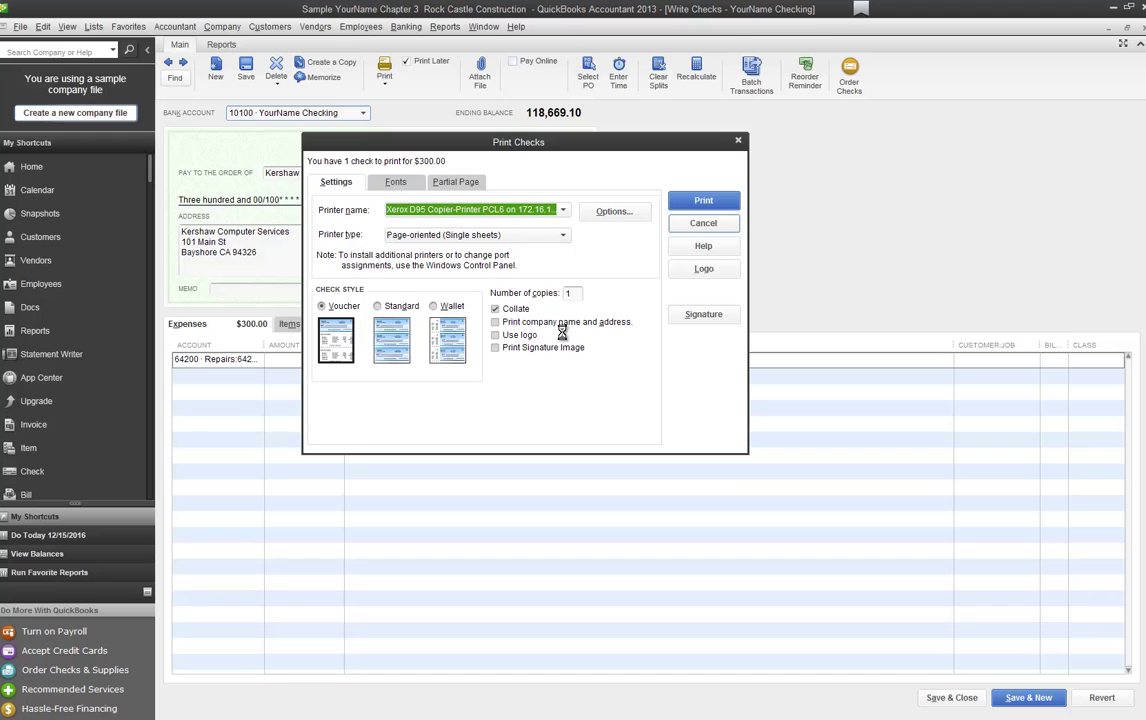
key("Escape")
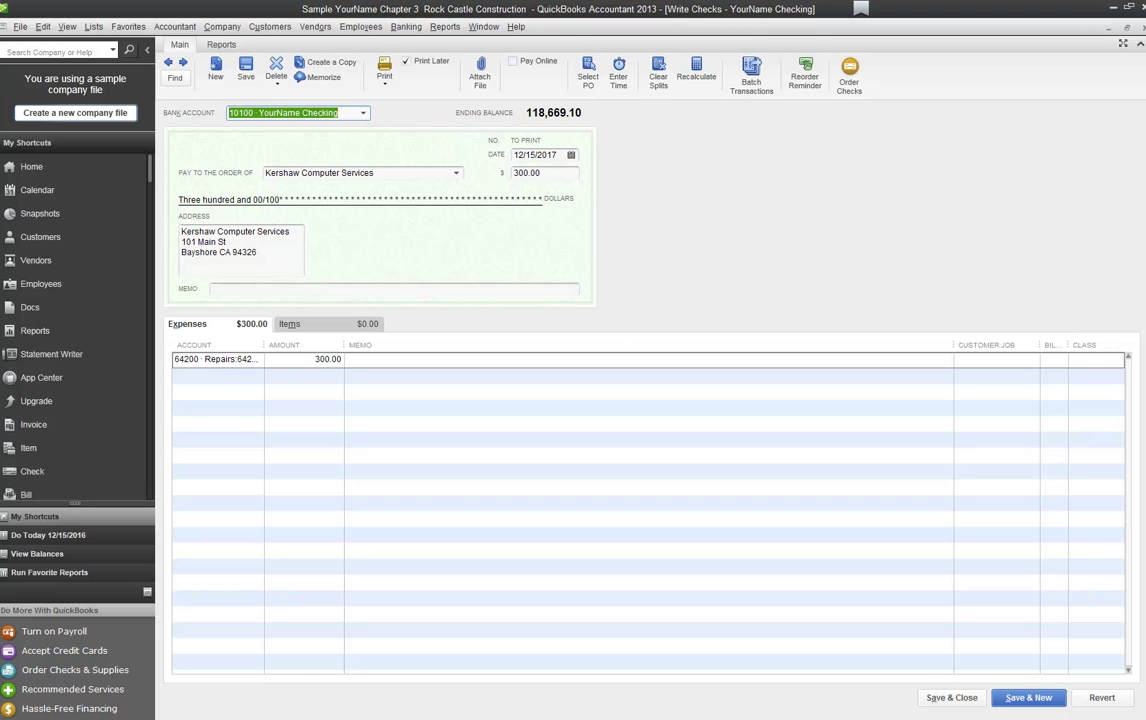
left_click(951, 697)
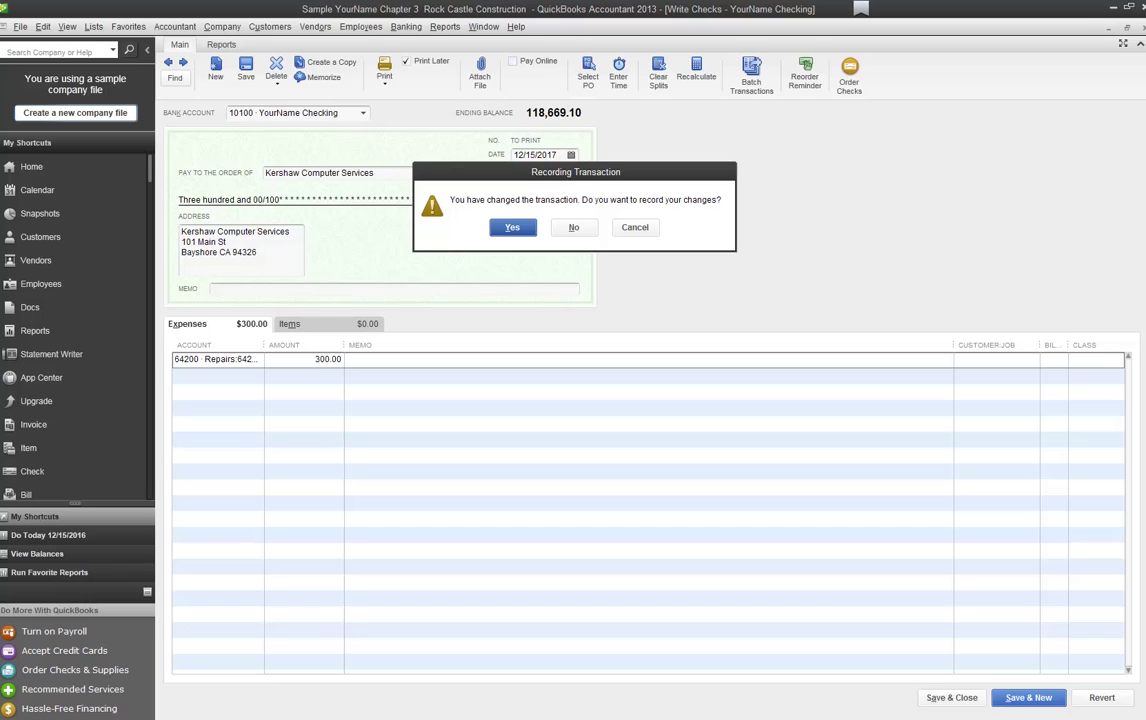
key("Return")
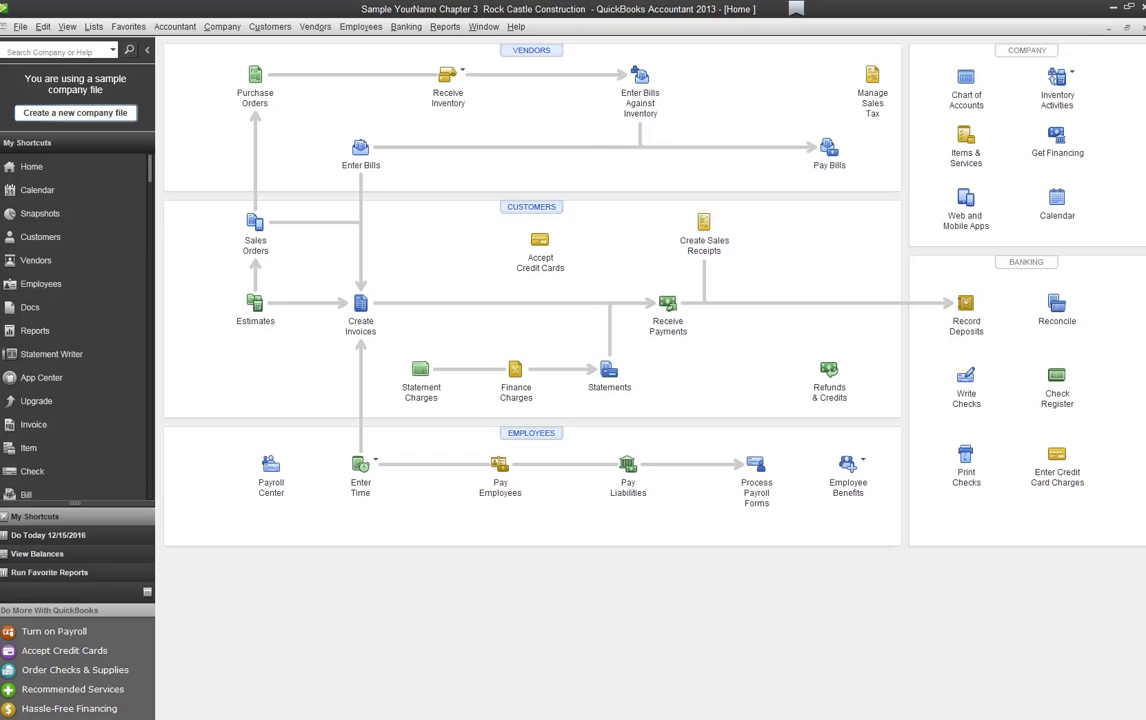
Run the Journal report from the Accountant & Taxes category of the Report Center
left_click(445, 26)
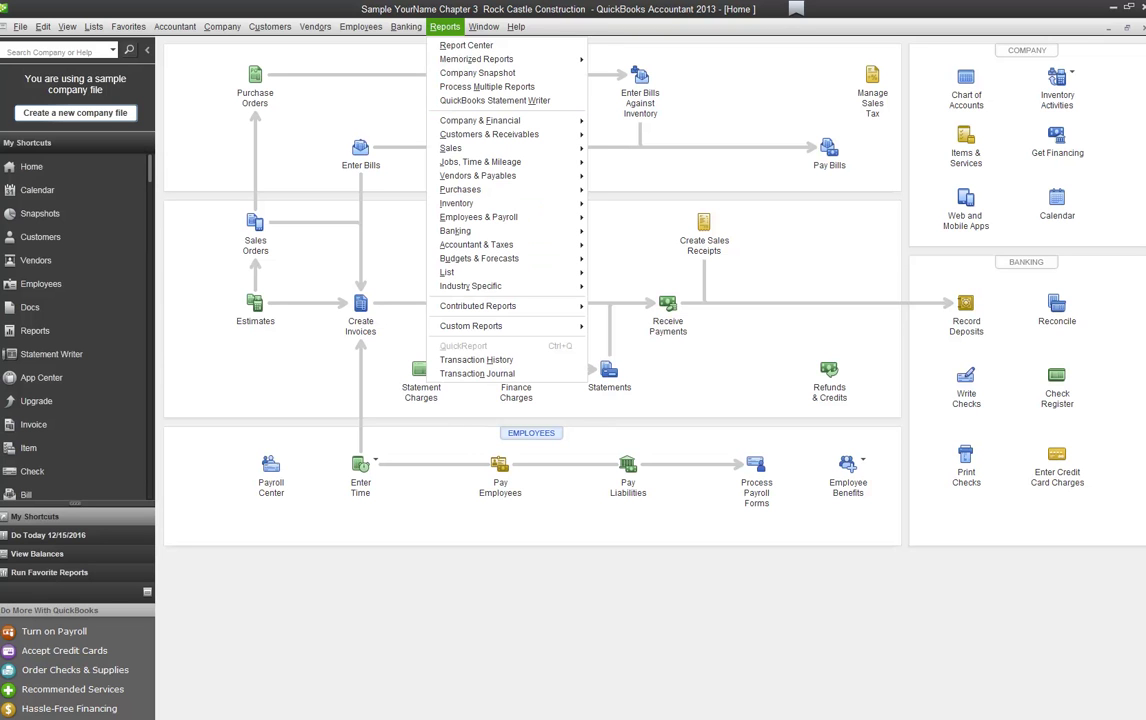
left_click(35, 330)
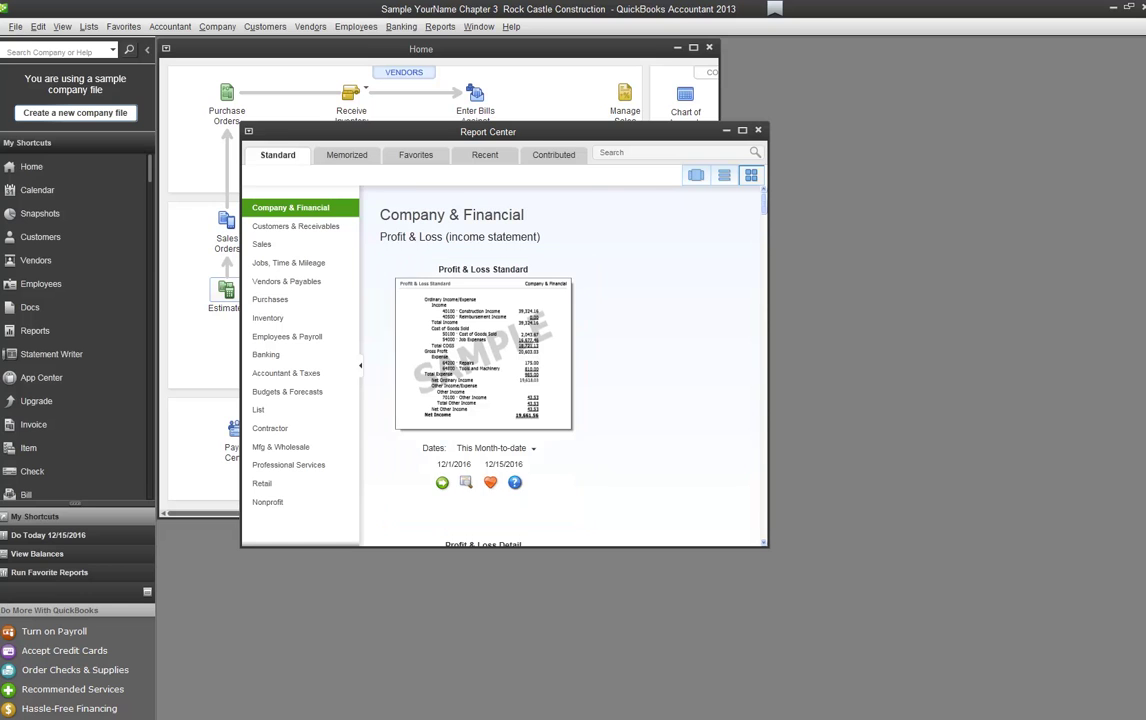
left_click(742, 130)
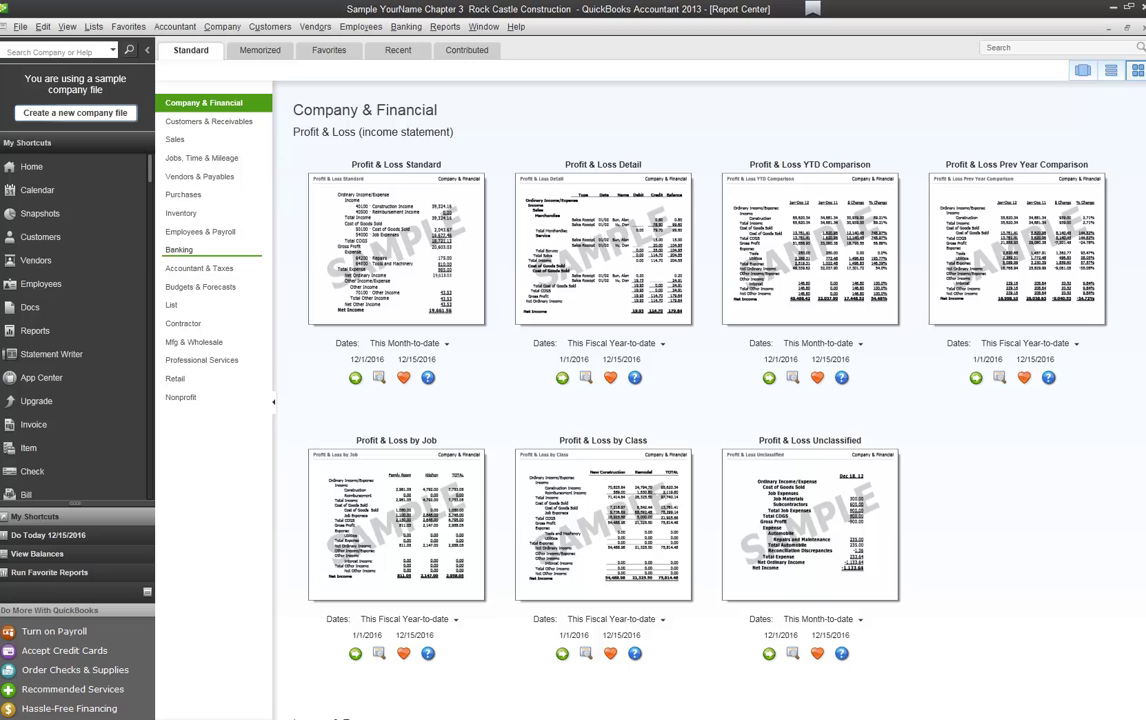
left_click(199, 268)
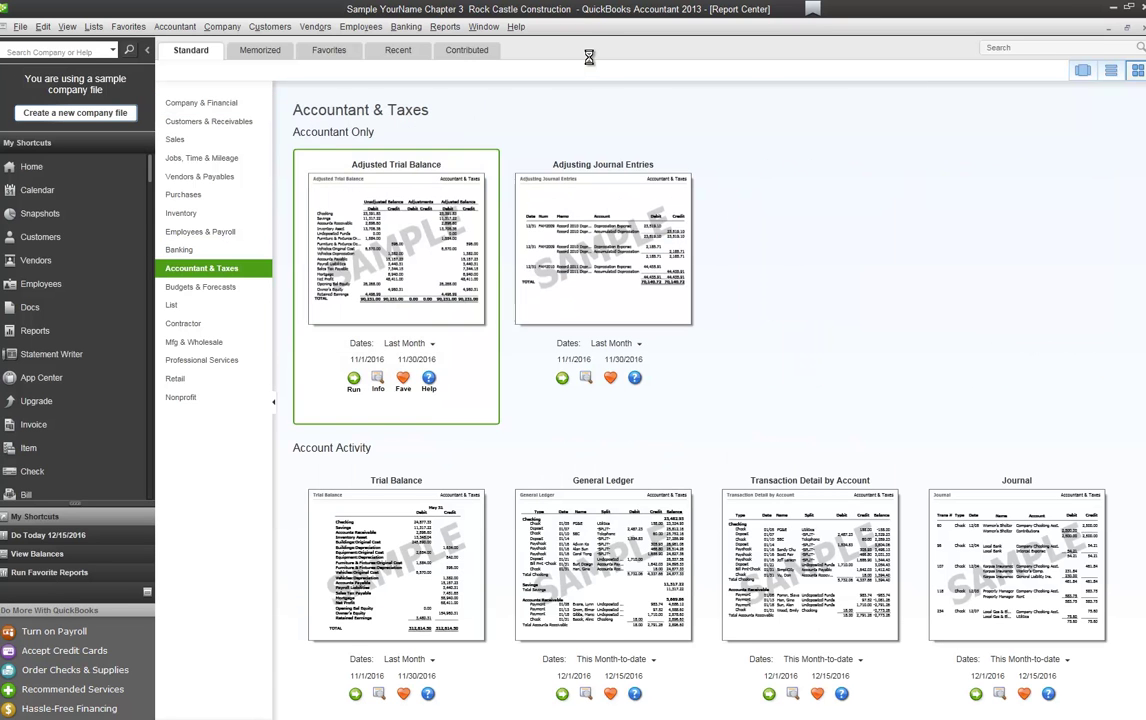
scroll(465, 143, "down", 1)
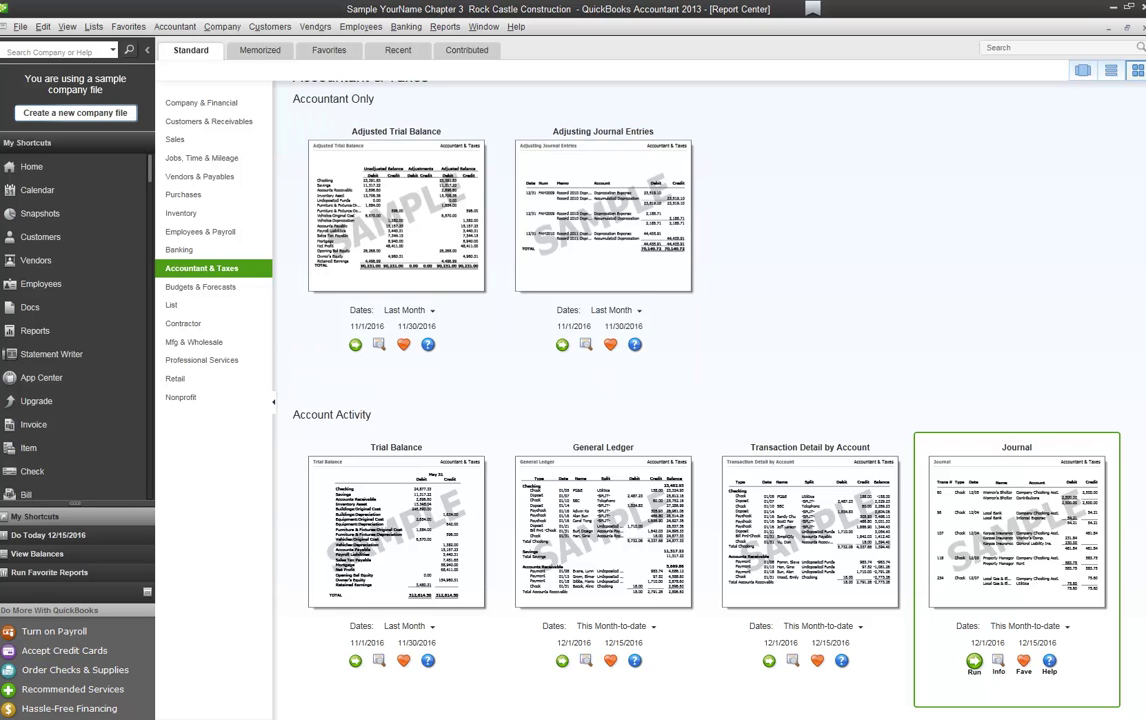
left_click(974, 661)
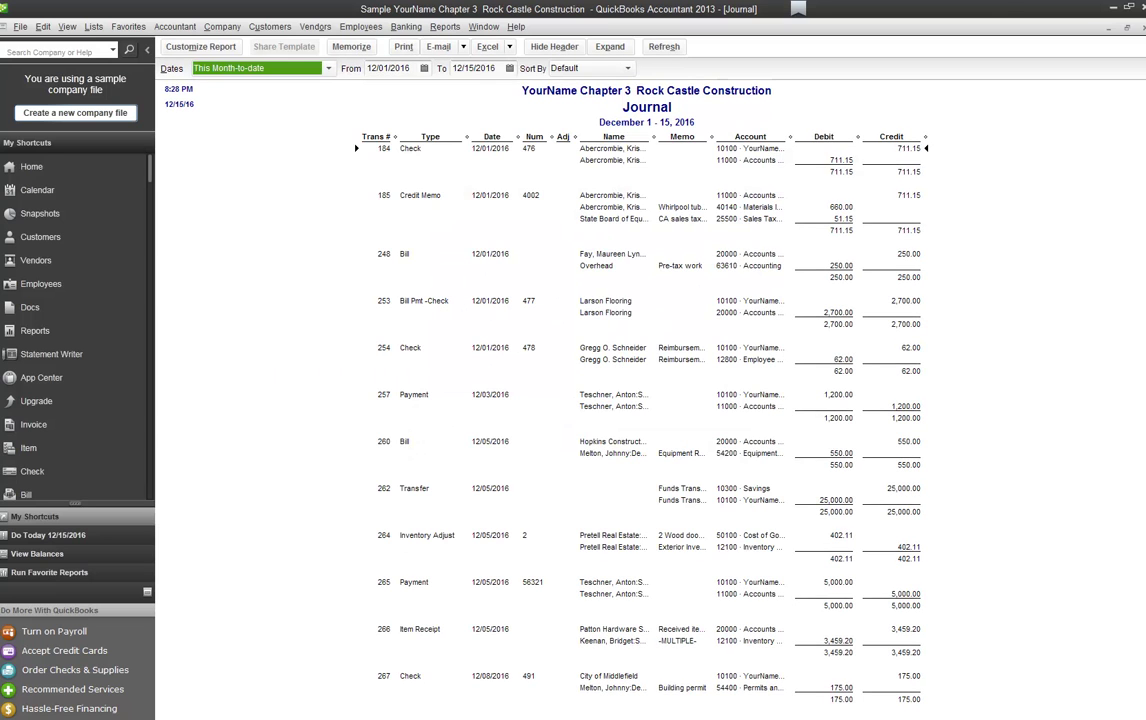
Limit the Journal report to 12/15/2017 through 12/15/2017, and close the report and the Report Center
left_click(370, 68)
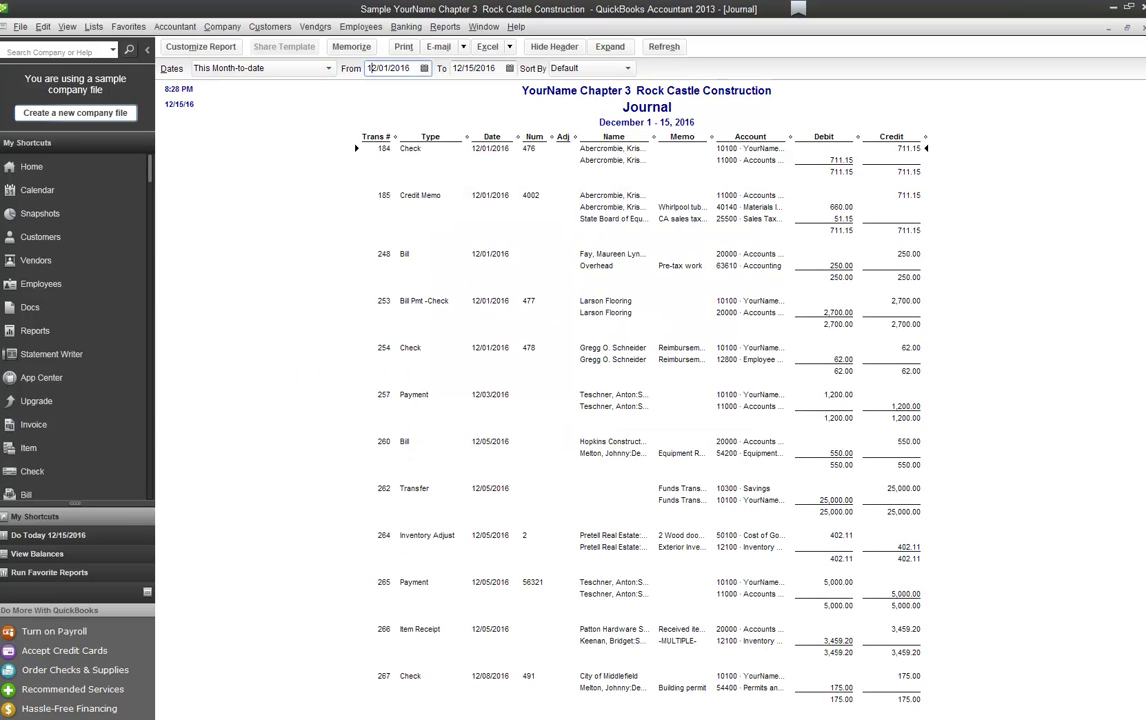
key("Tab")
key("shift+Tab")
type("12/15/2017")
key("Tab")
type("12/15/2017")
key("Tab")
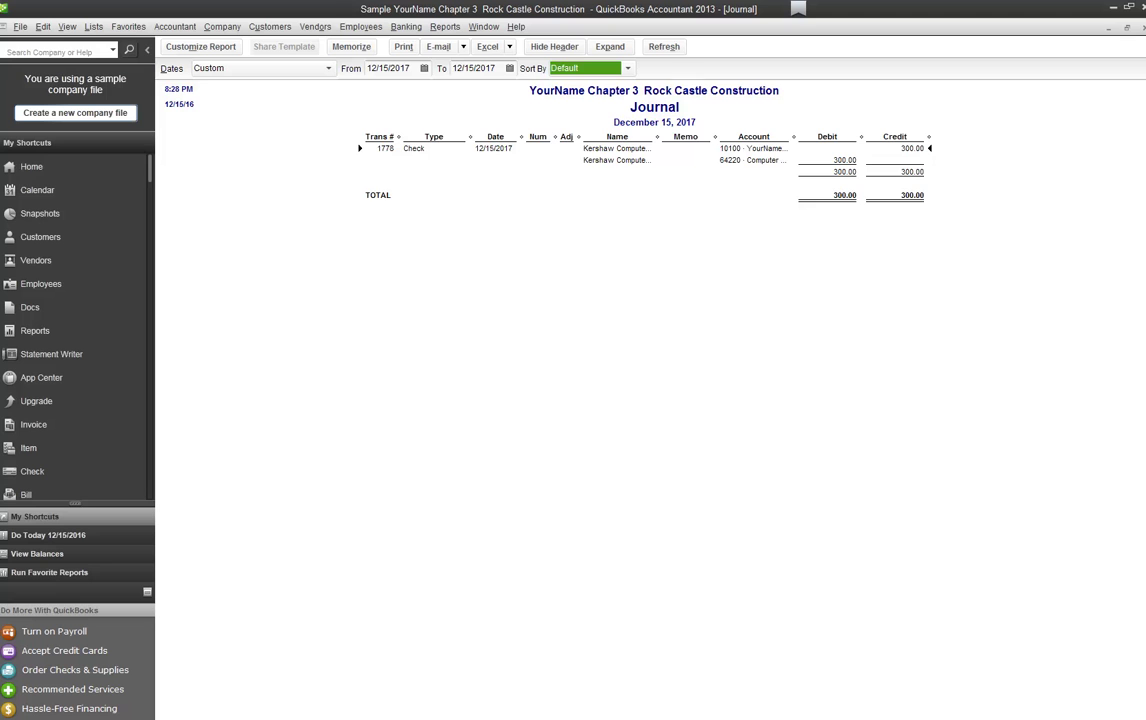
key("Escape")
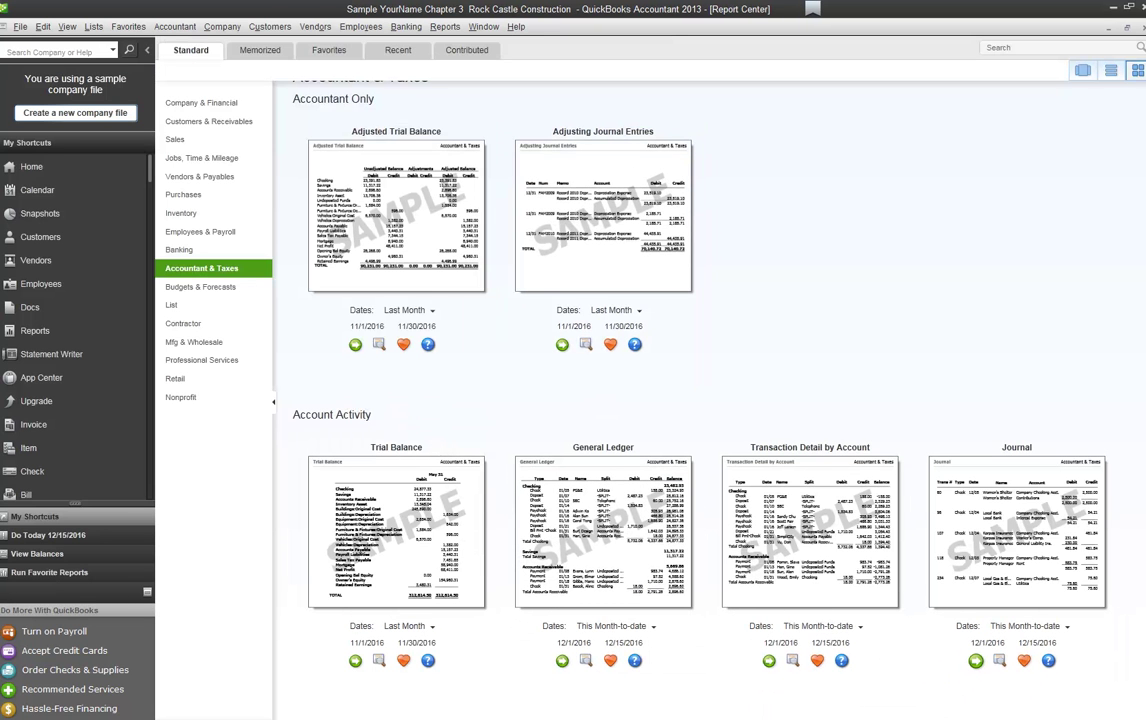
key("Escape")
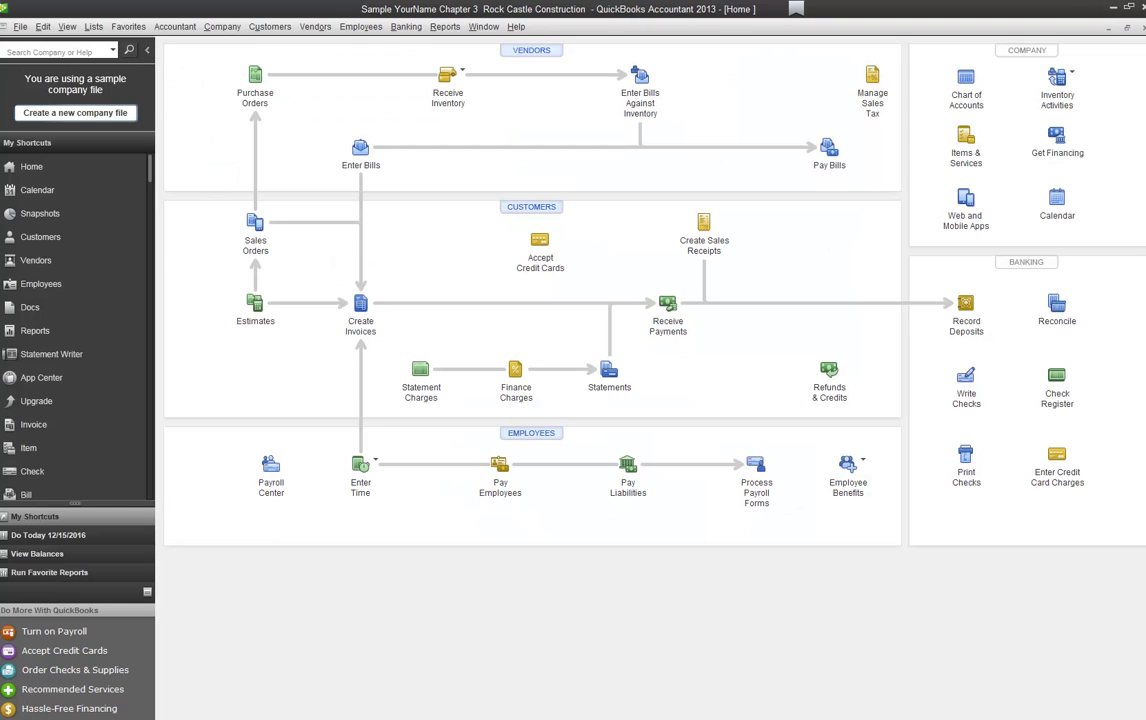
Change the date of the recorded 72,000 Rock Castle deposit to 12/15/2017, record the change and close the deposits window
left_click(965, 312)
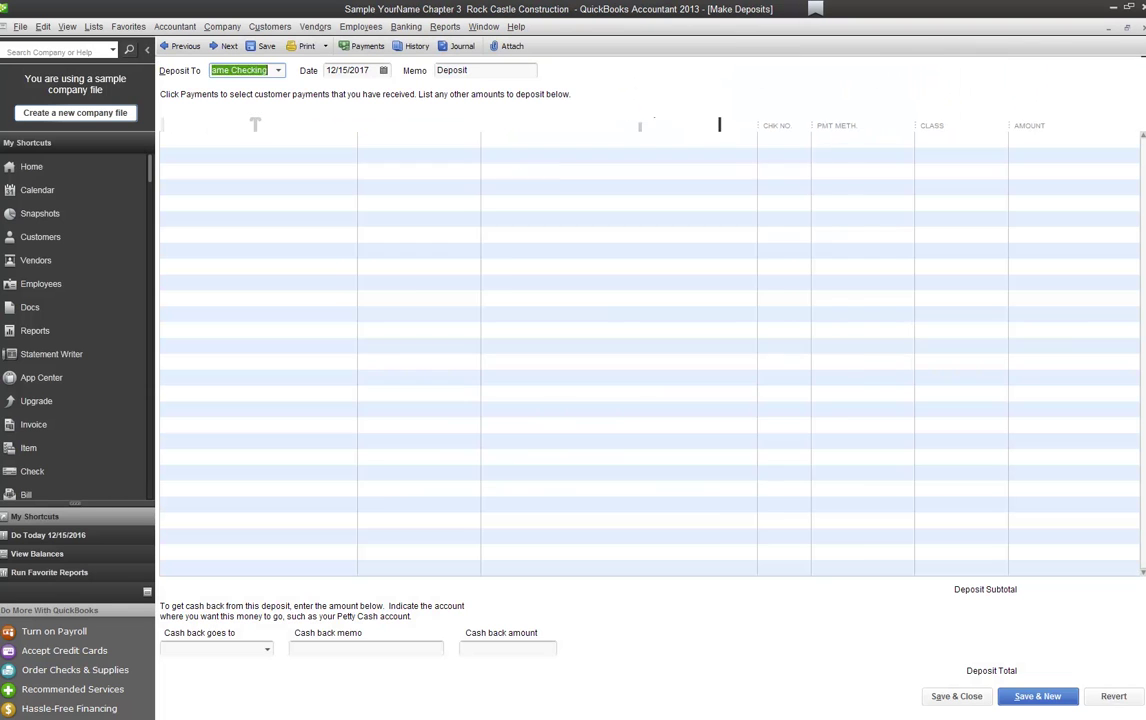
key("Escape")
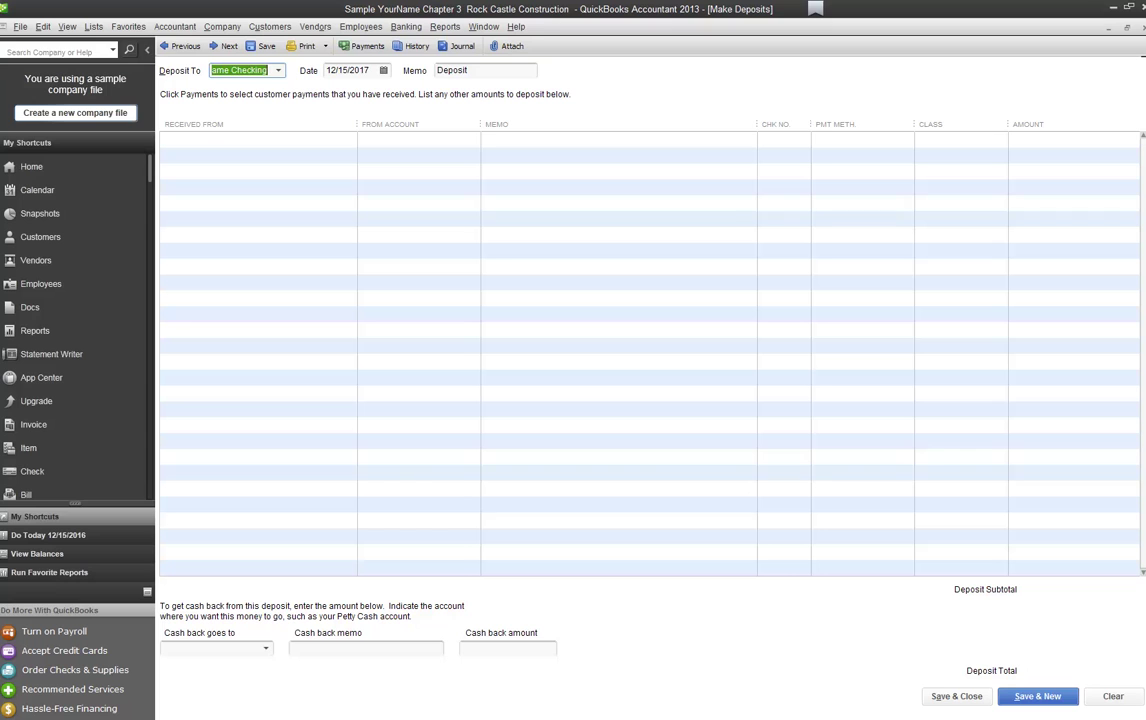
left_click(180, 46)
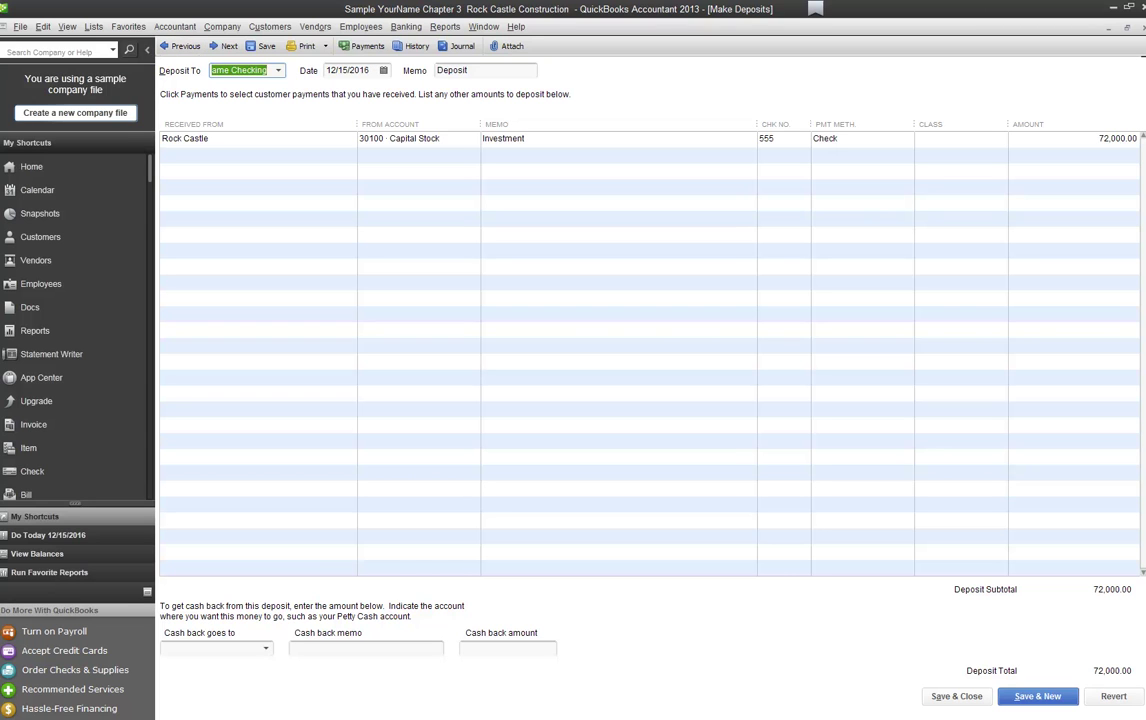
key("Tab")
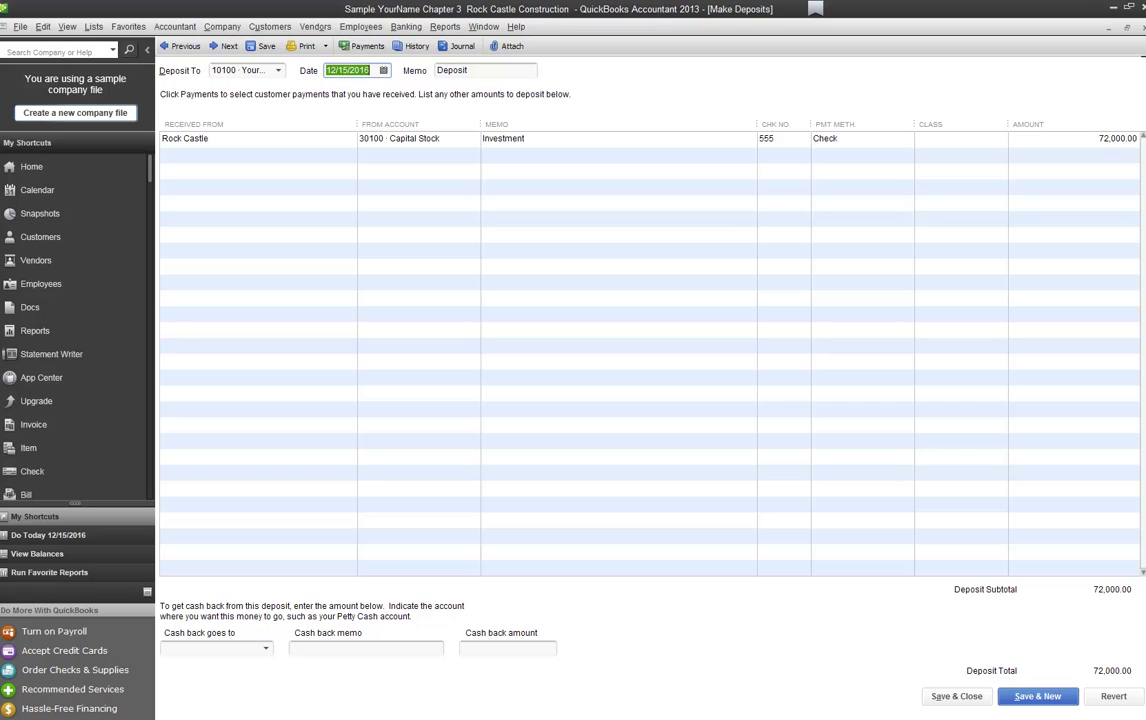
type("121517")
key("Return")
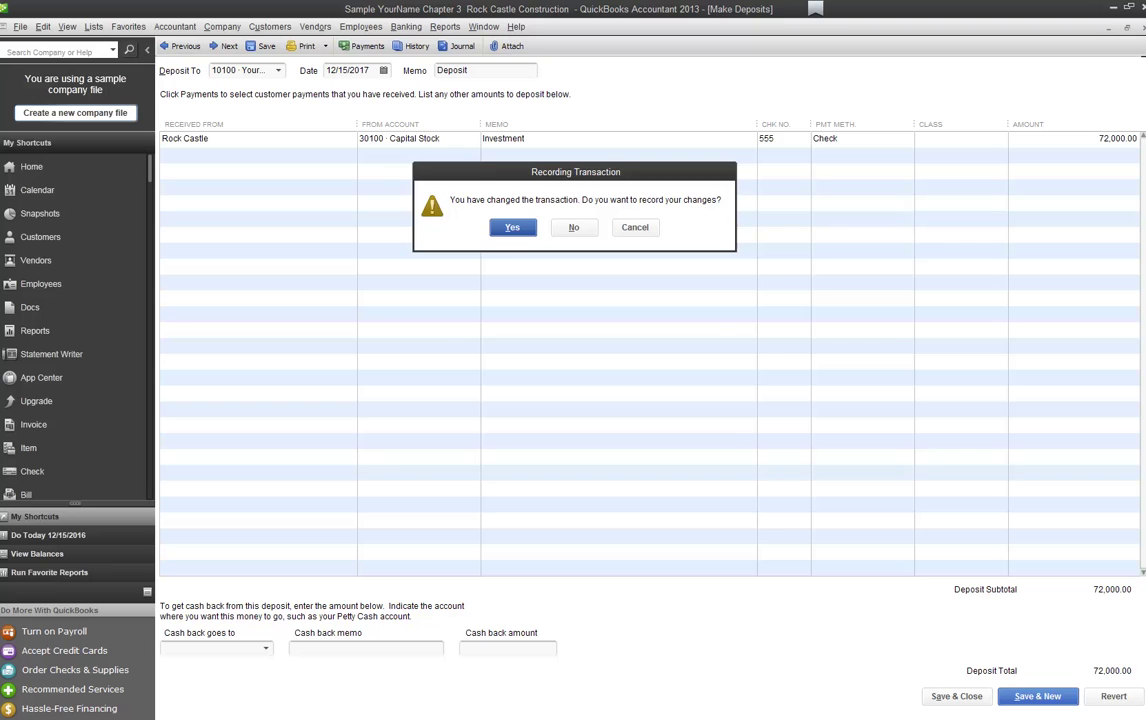
key("Return")
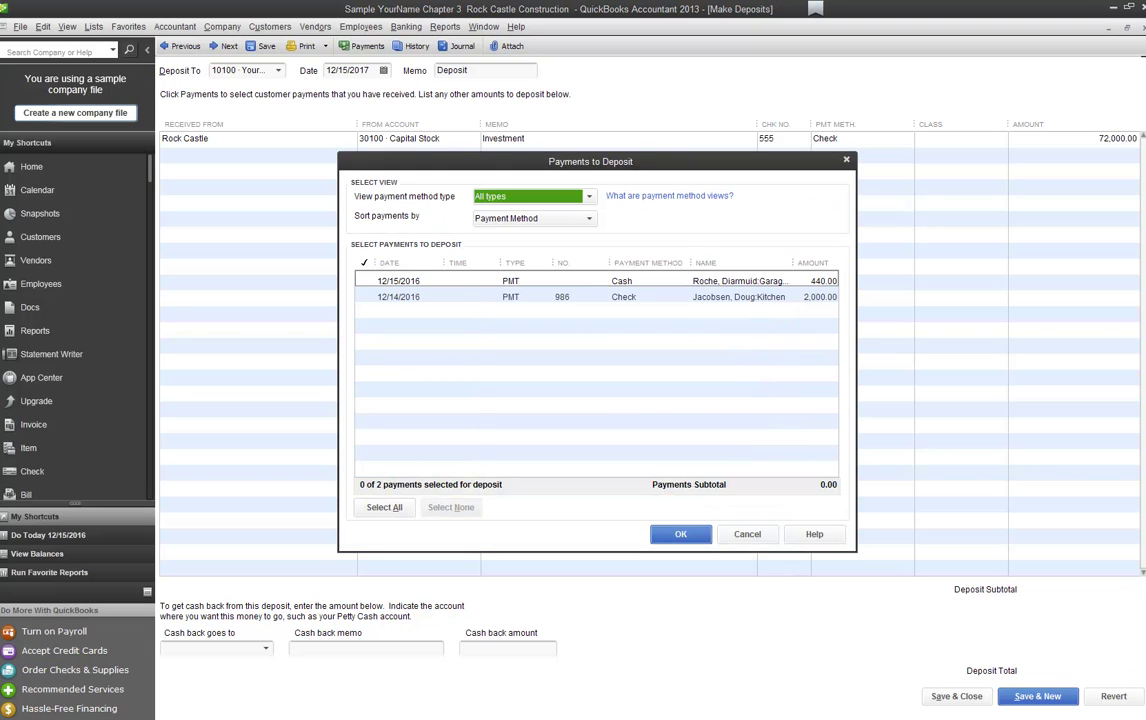
key("Escape")
key("Escape")
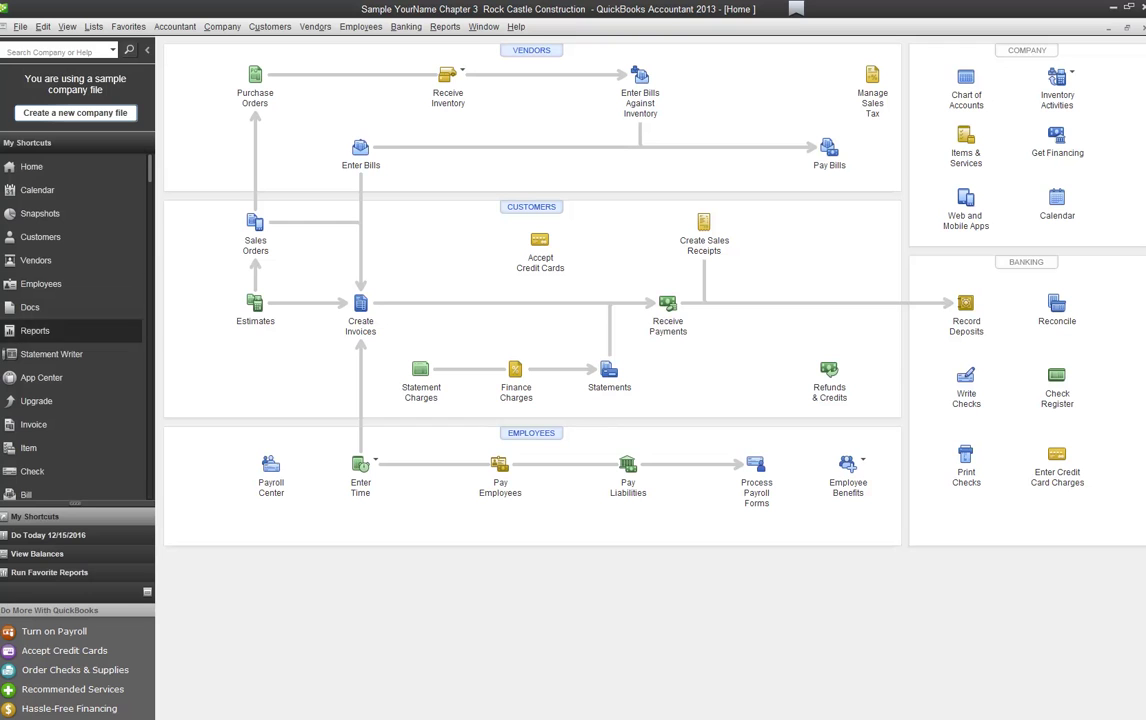
Reopen the Report Center and run the Journal report under Accountant & Taxes again
left_click(35, 330)
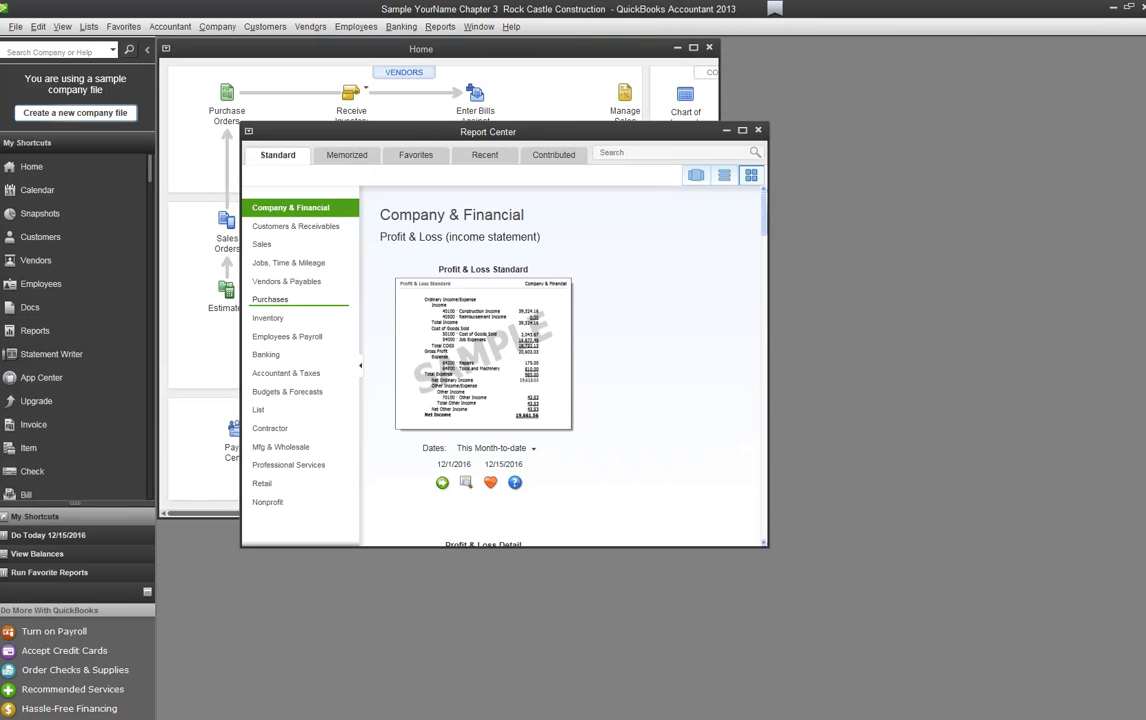
left_click(286, 373)
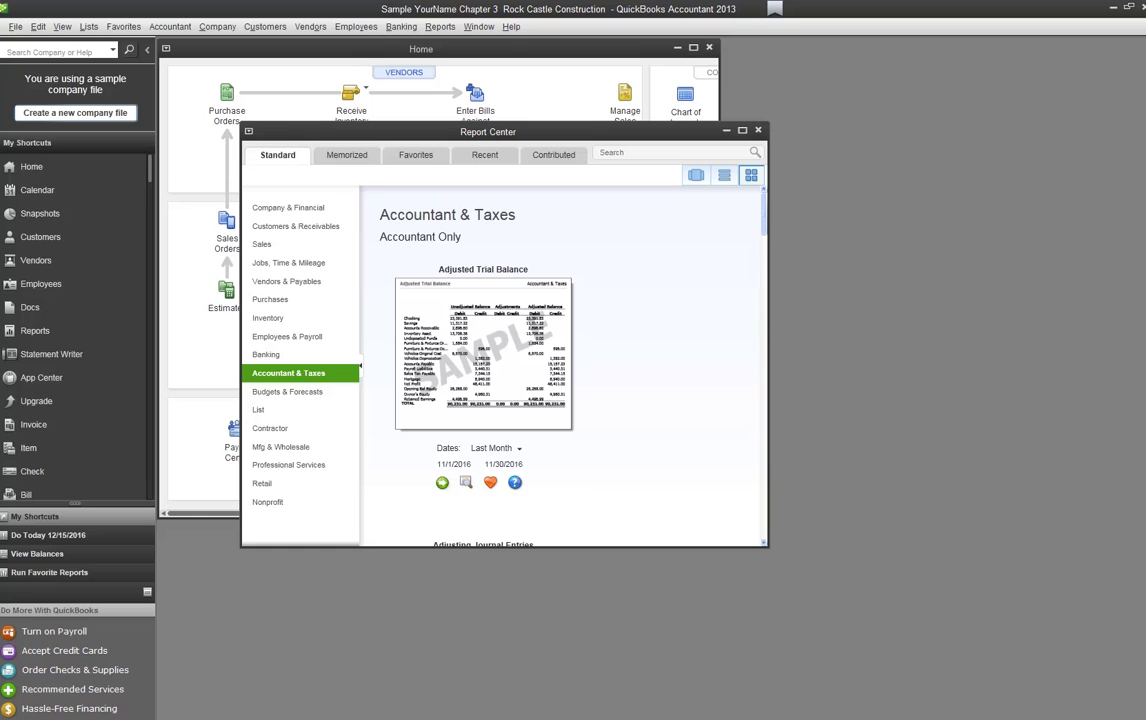
scroll(480, 360, "down", 3)
scroll(480, 360, "down", 10)
scroll(480, 360, "down", 5)
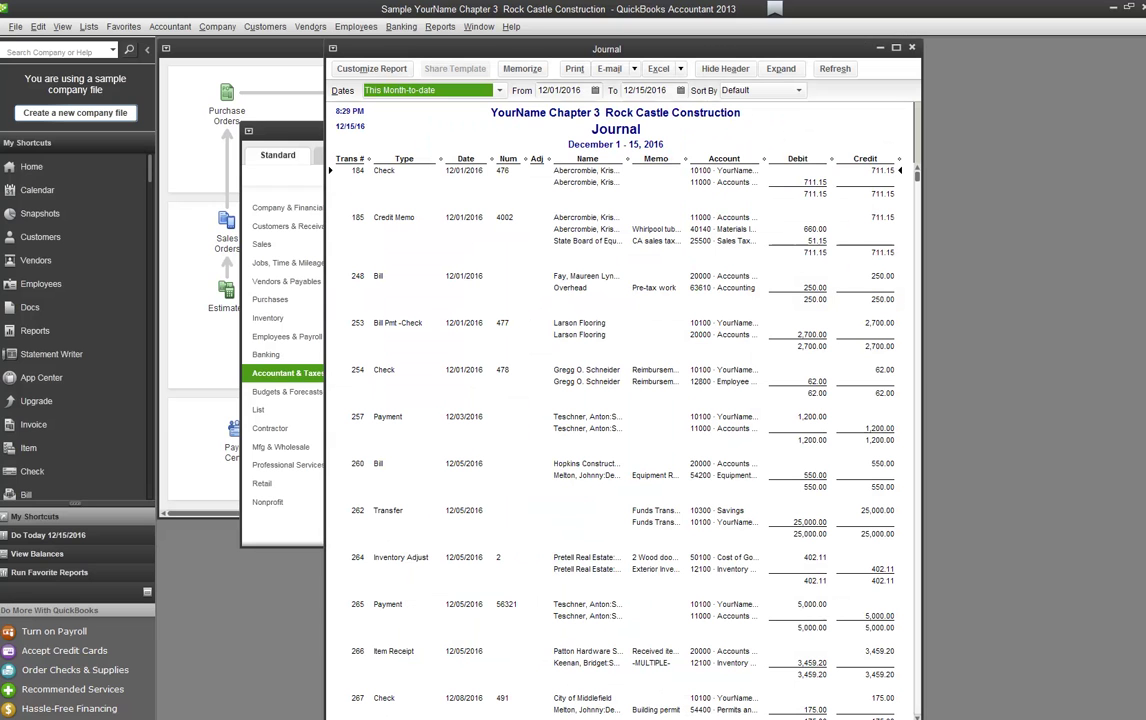
Set the Journal report's From and To dates to 12/15/2017
key("Tab")
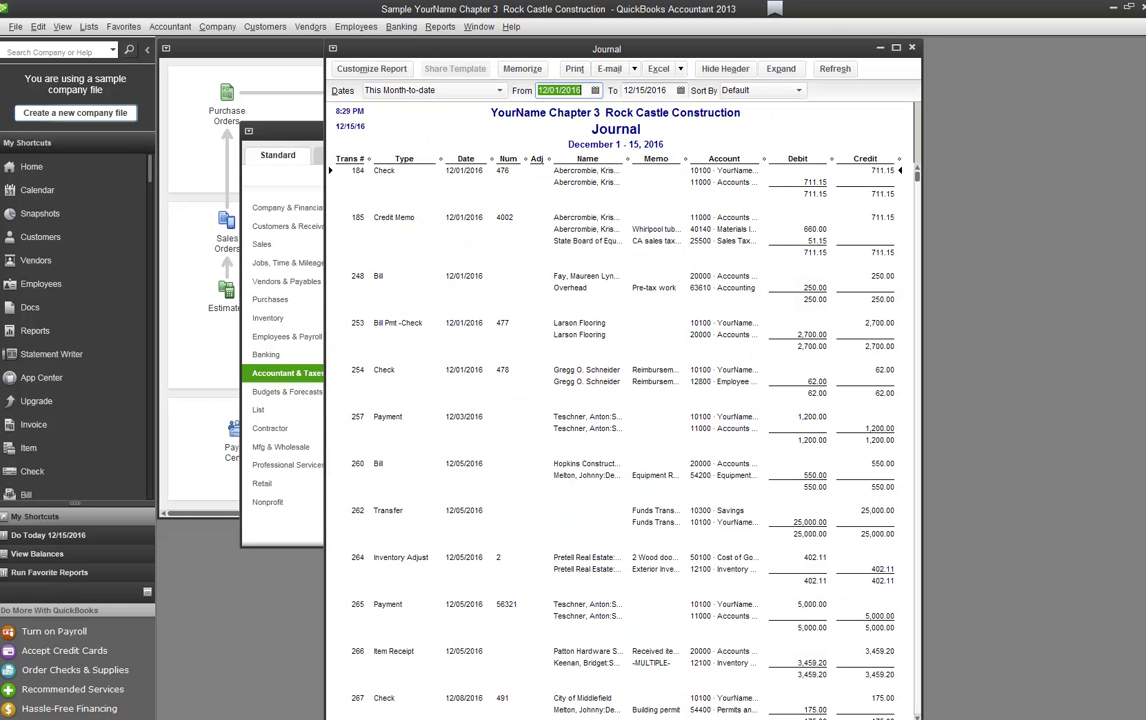
type("12152017")
key("Tab")
type("12/15/2017")
key("Tab")
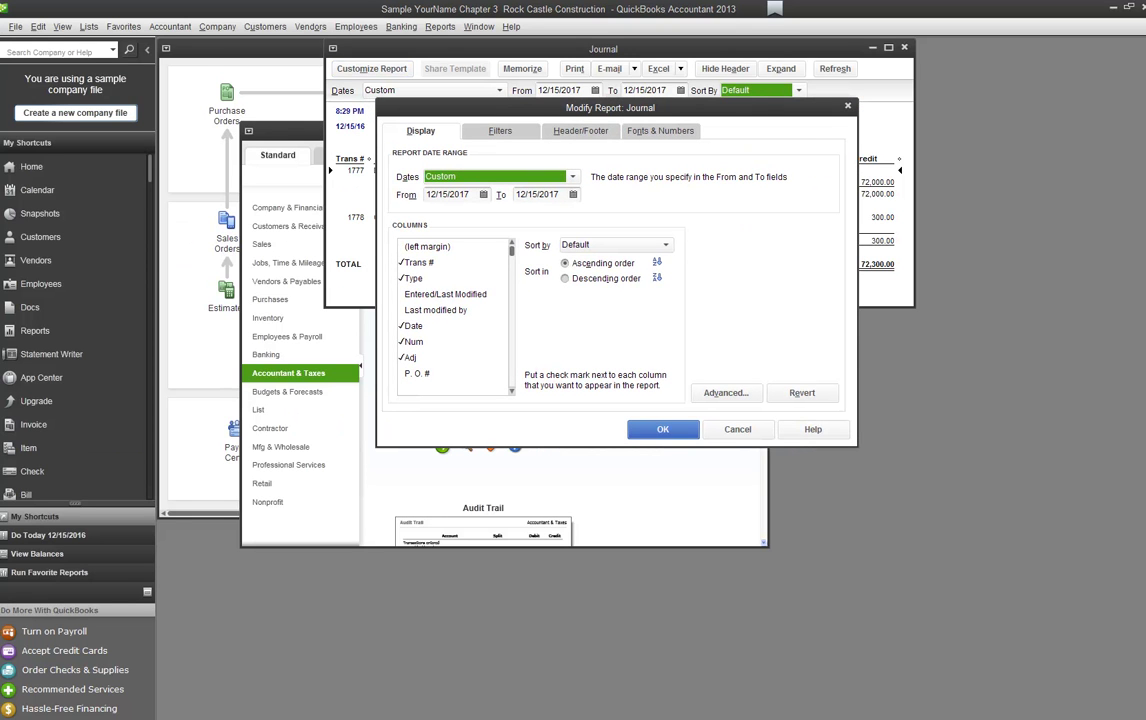
Bring up the Journal report's filter settings and select the Name filter
key("alt+f")
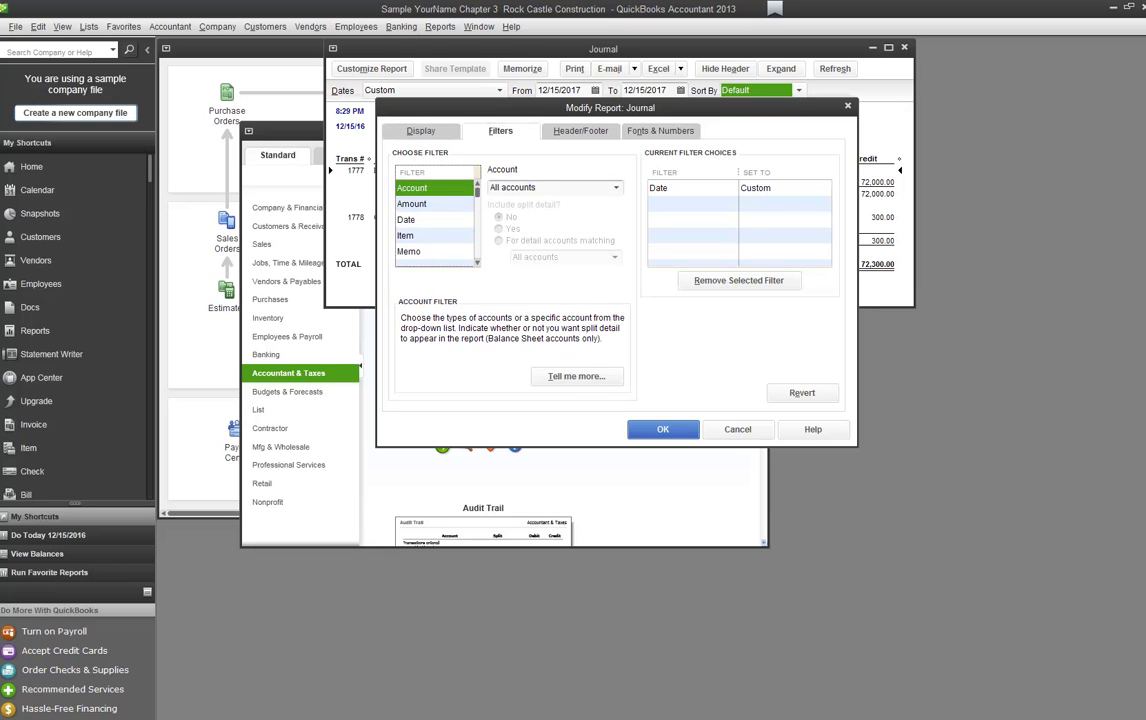
left_click(616, 187)
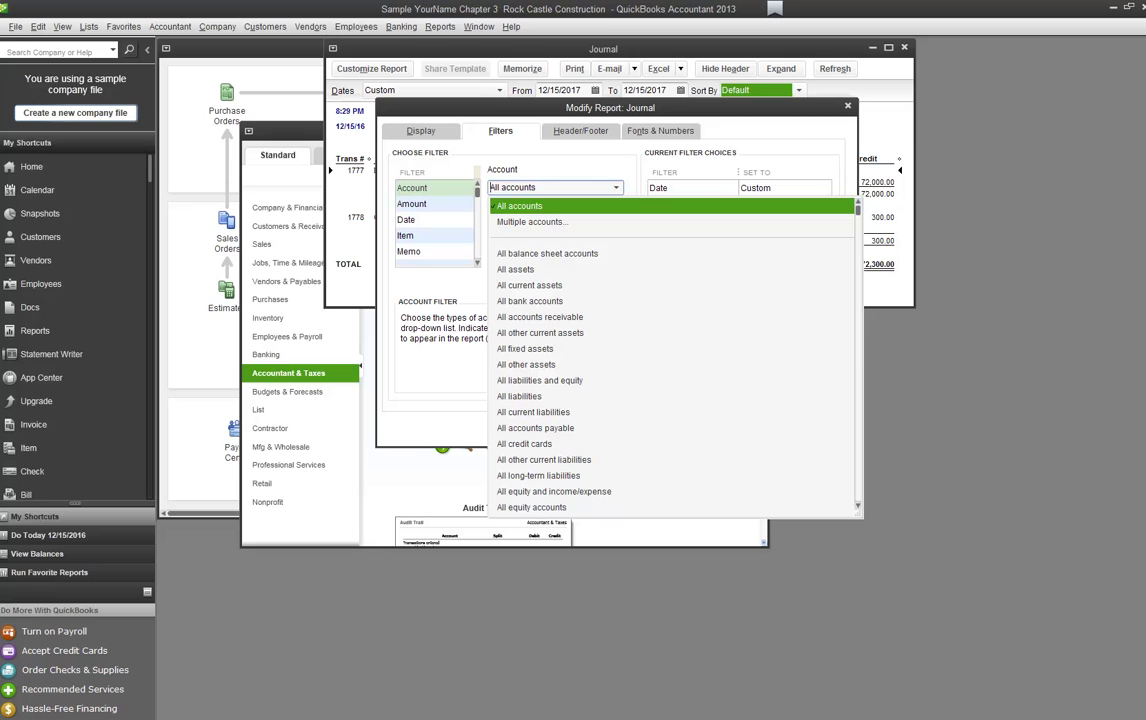
key("Return")
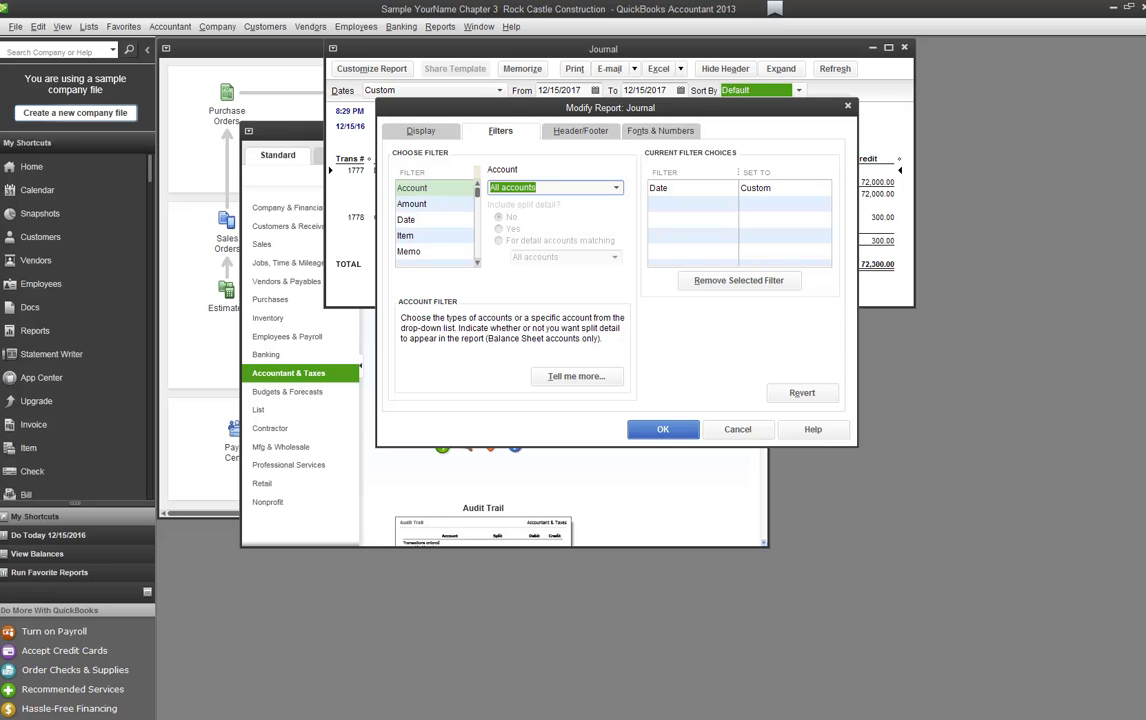
scroll(436, 220, "down", 2)
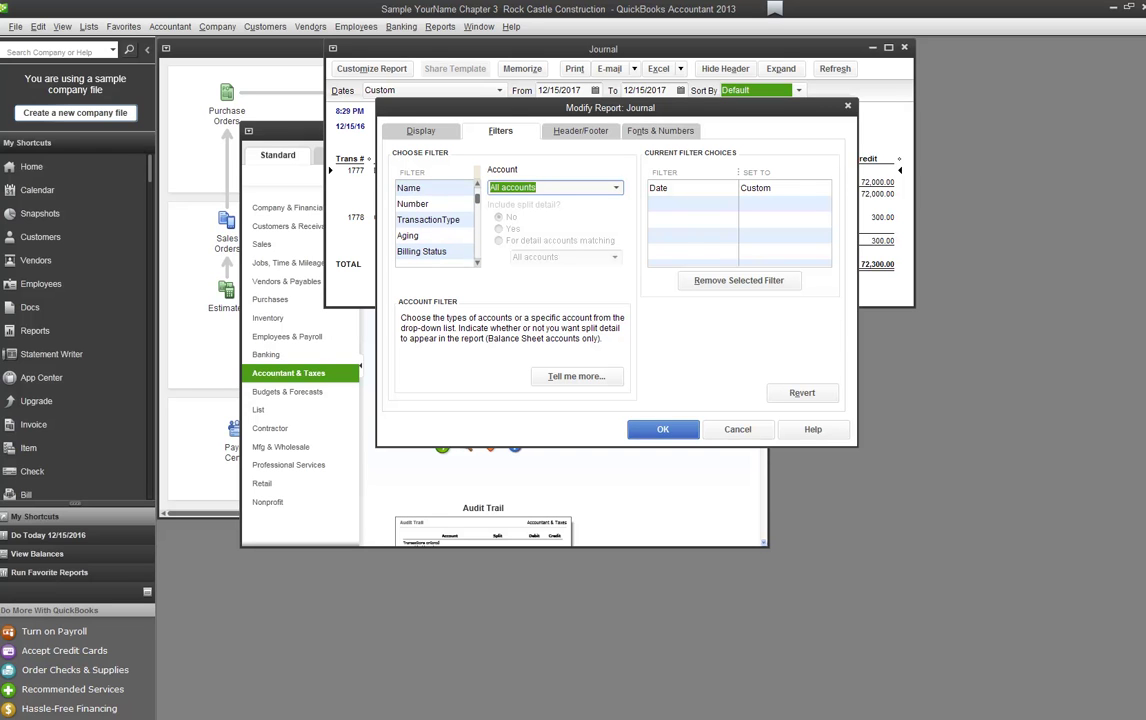
left_click(420, 188)
Set the Name filter to the vendor Kershaw Computer Services and apply it to the Journal report
left_click(530, 187)
left_click(616, 187)
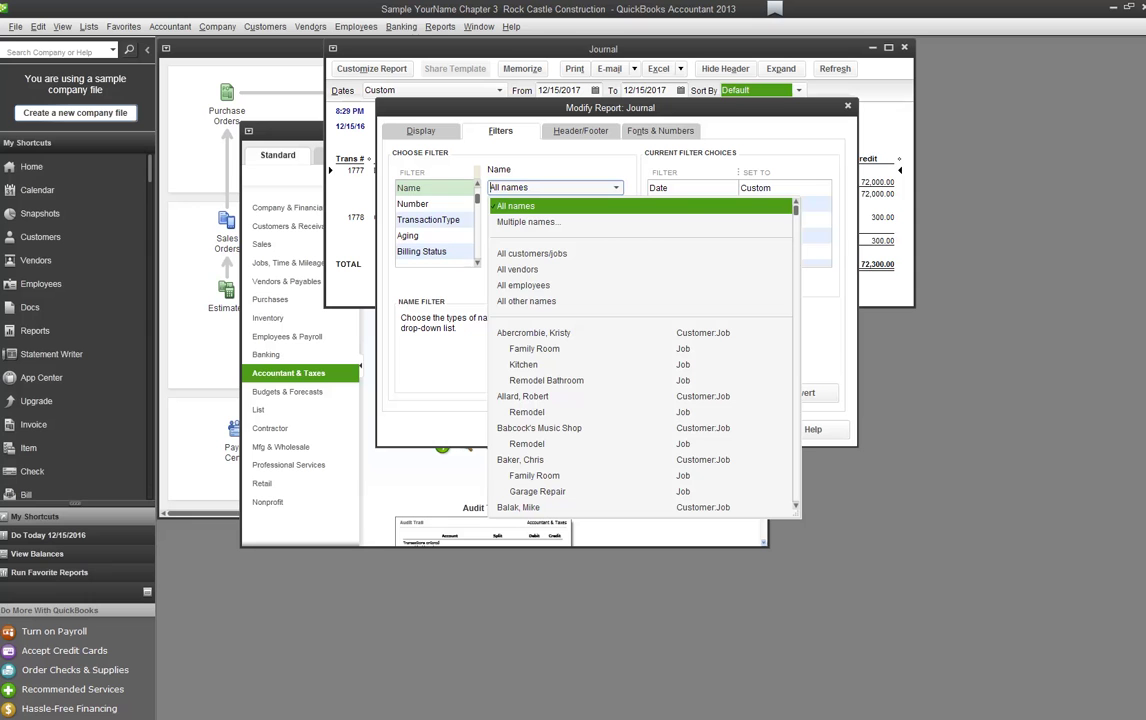
scroll(640, 360, "down", 10)
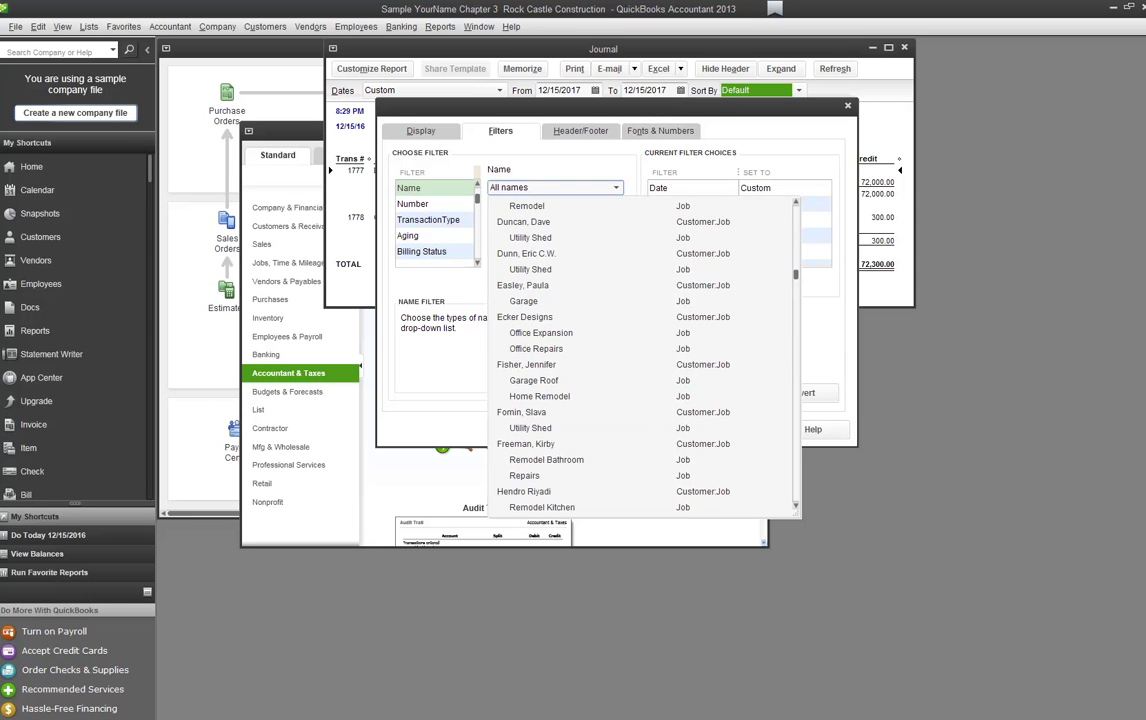
scroll(640, 360, "down", 12)
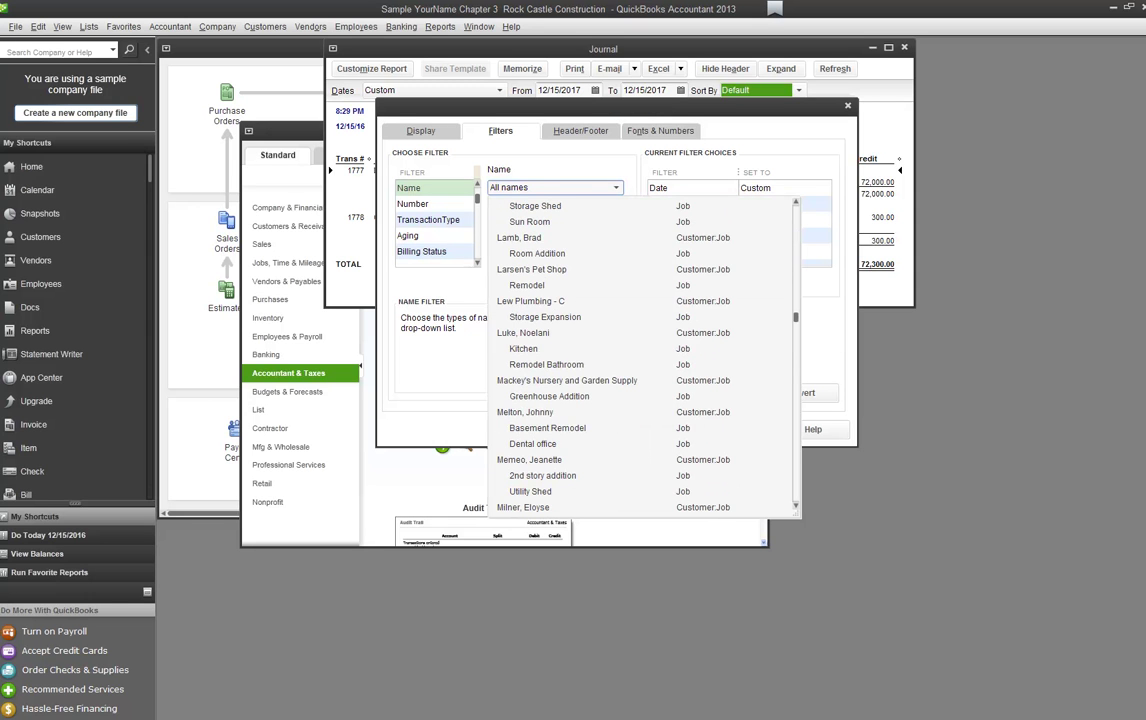
scroll(640, 360, "up", 5)
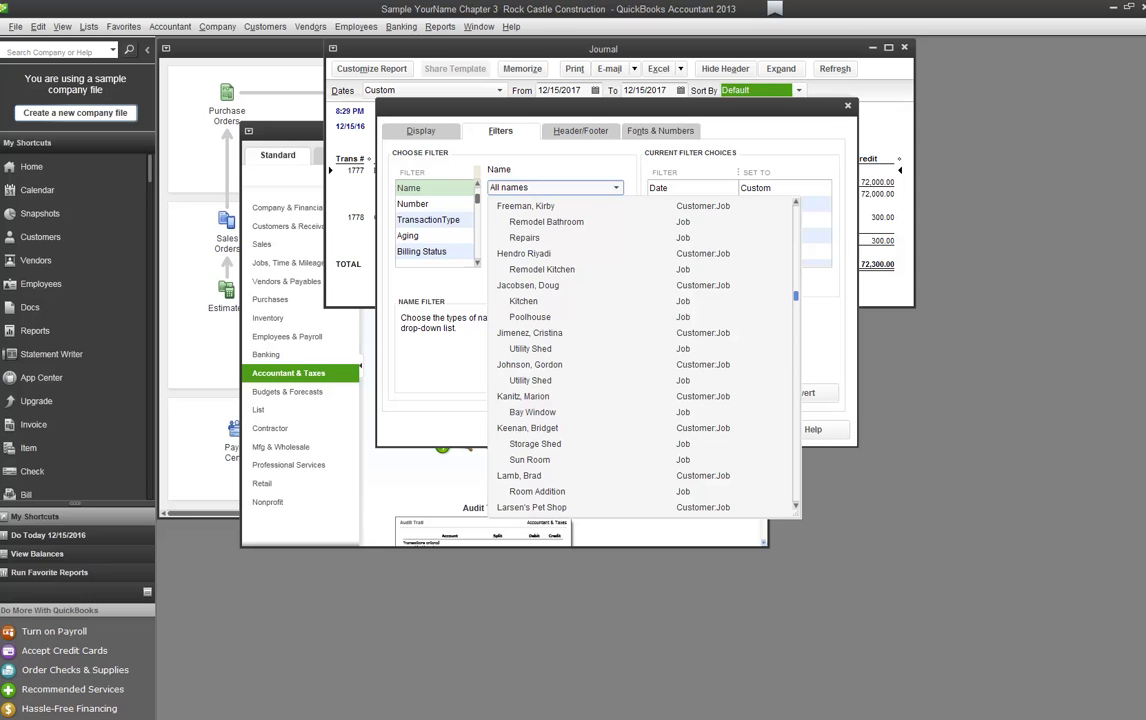
key("Escape")
left_click(616, 187)
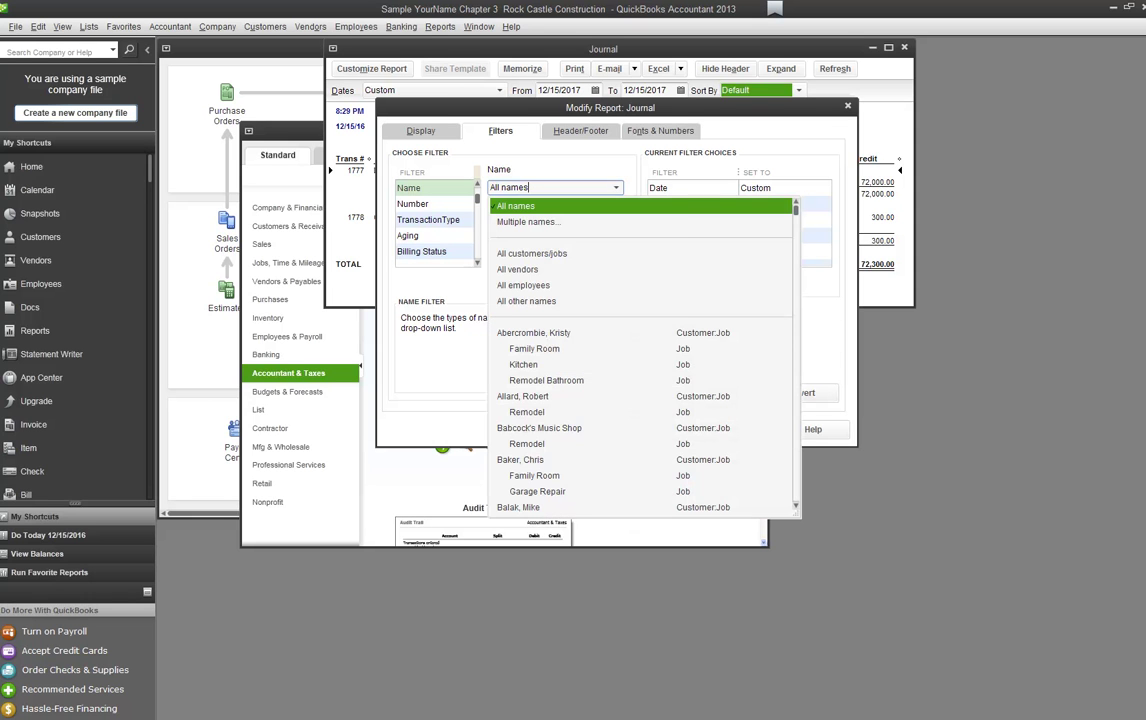
left_click_drag(796, 210, 796, 318)
scroll(645, 355, "down", 20)
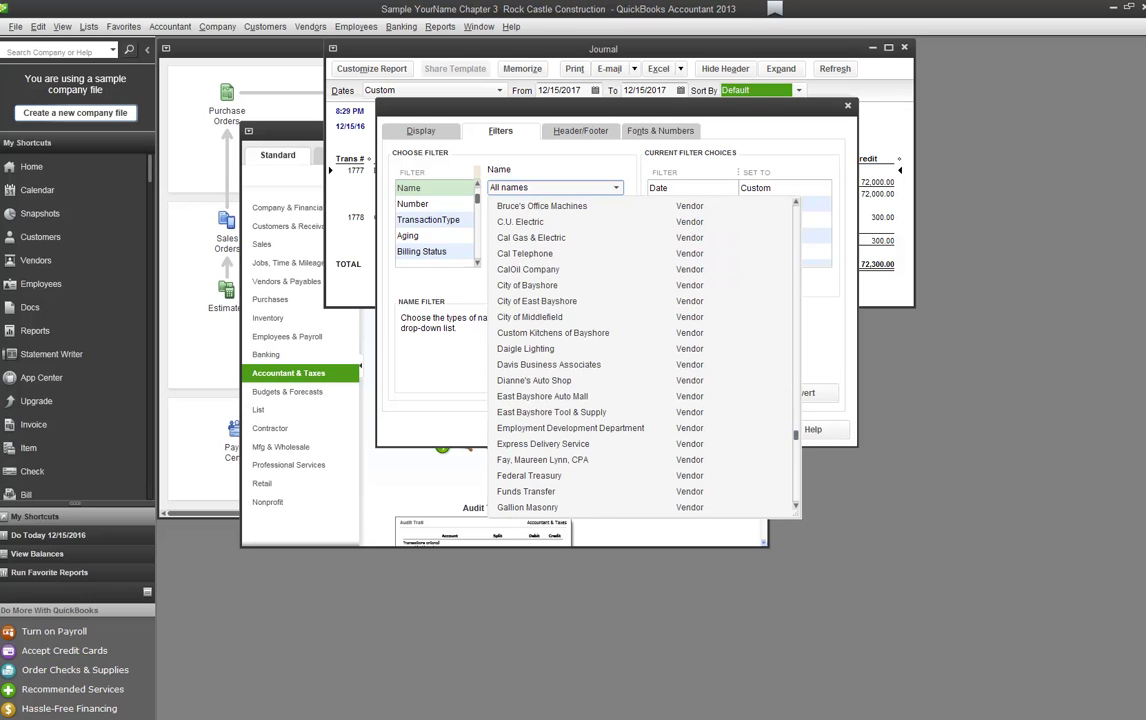
scroll(645, 355, "down", 5)
left_click(550, 348)
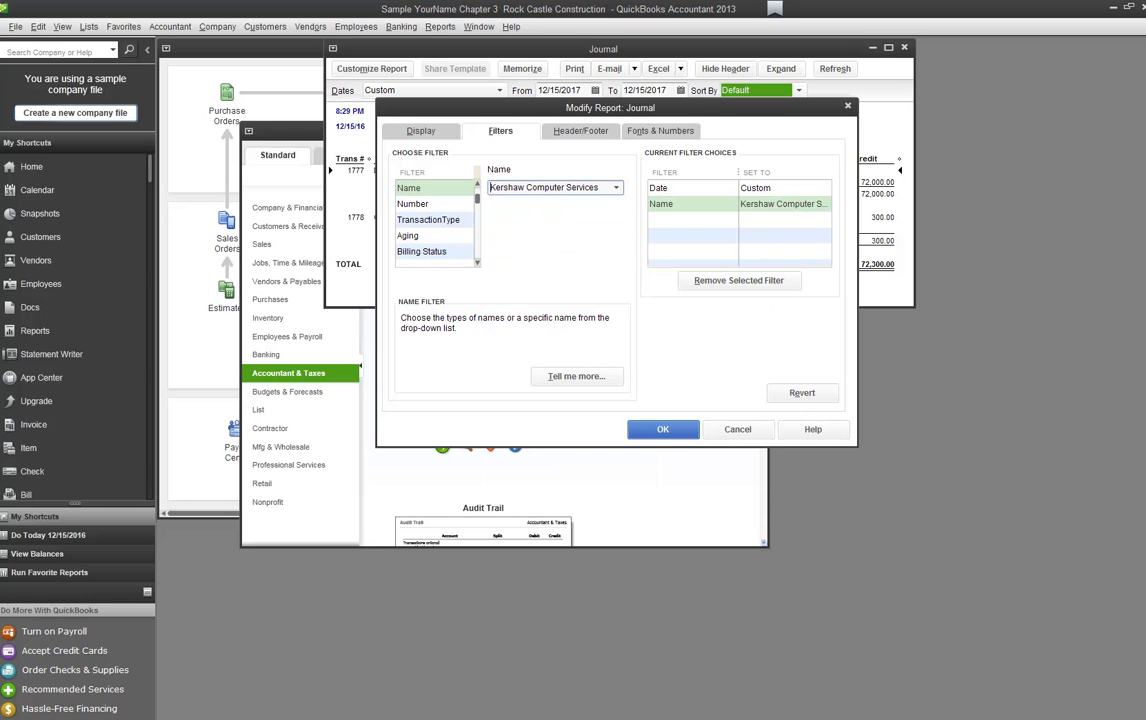
key("Return")
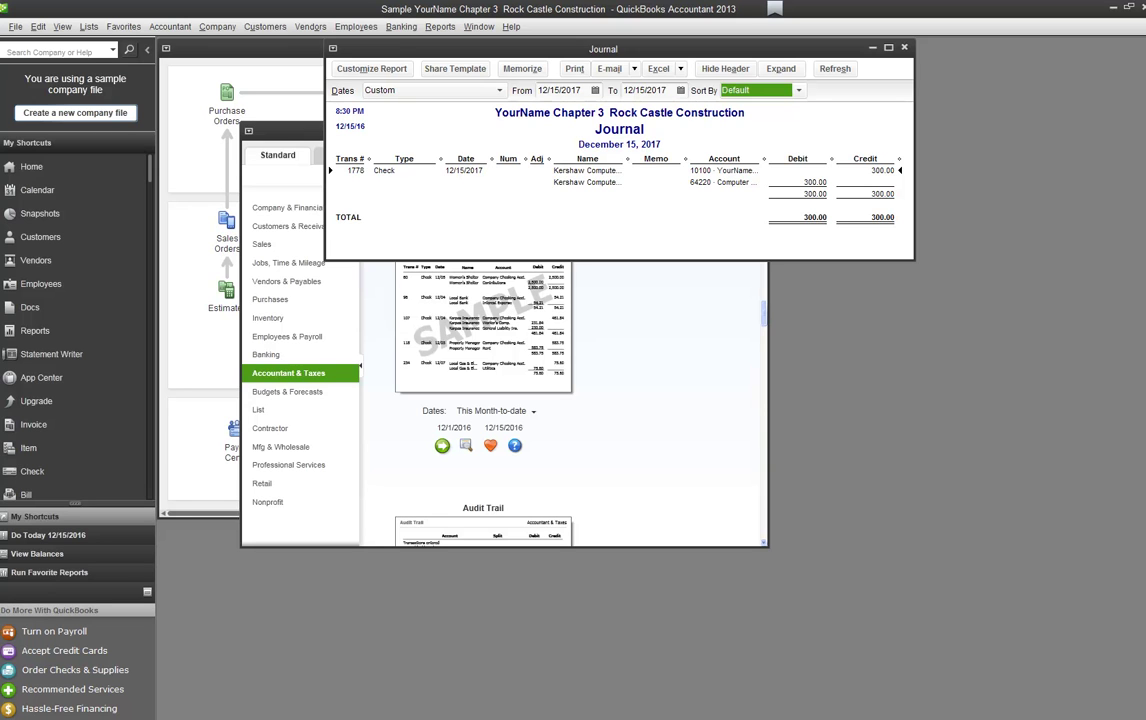
View the filtered Journal report full size, and close it together with the Report Center
left_click(888, 47)
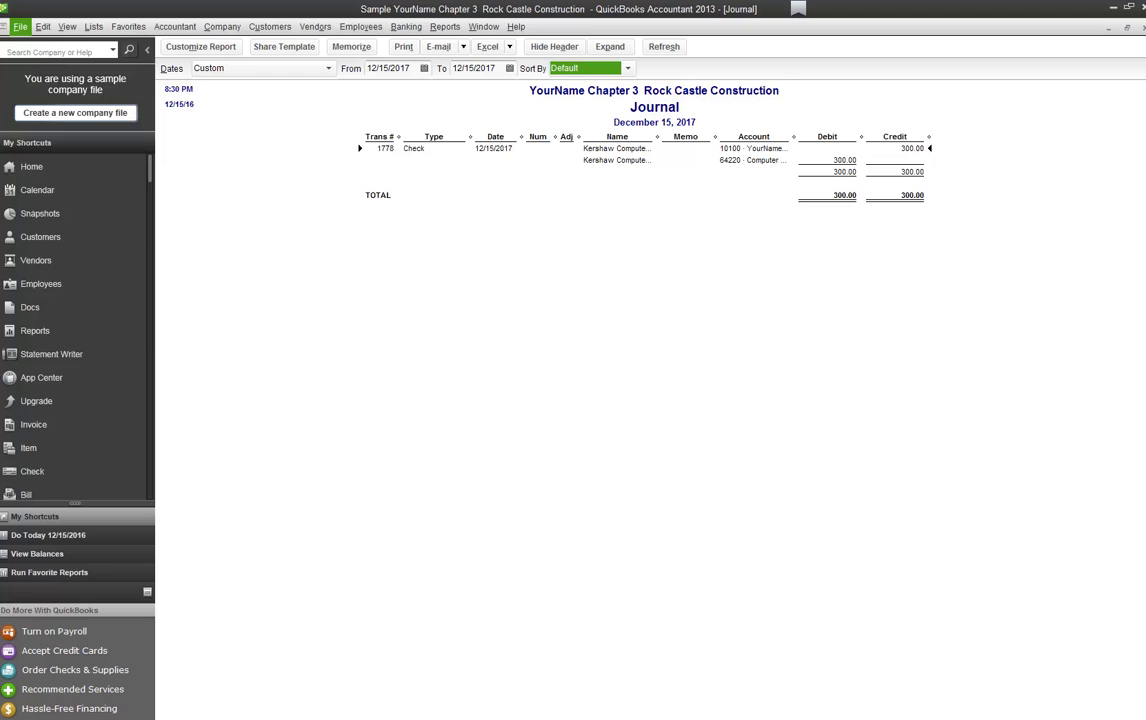
left_click(16, 26)
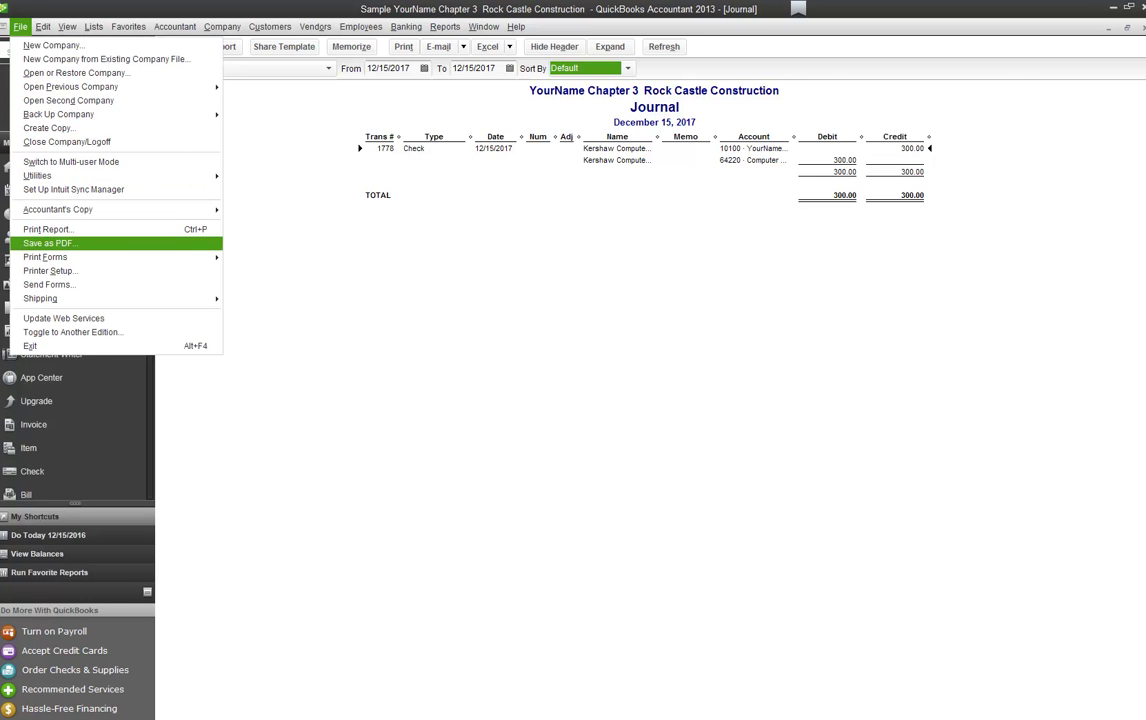
left_click(20, 26)
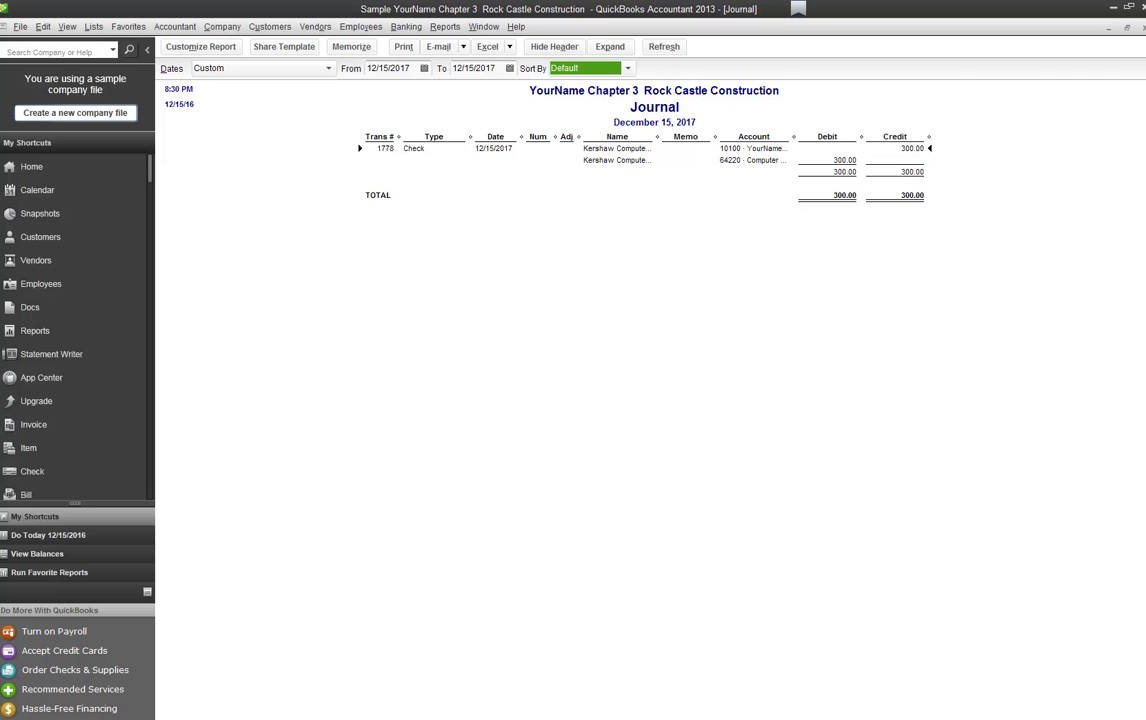
left_click(1141, 27)
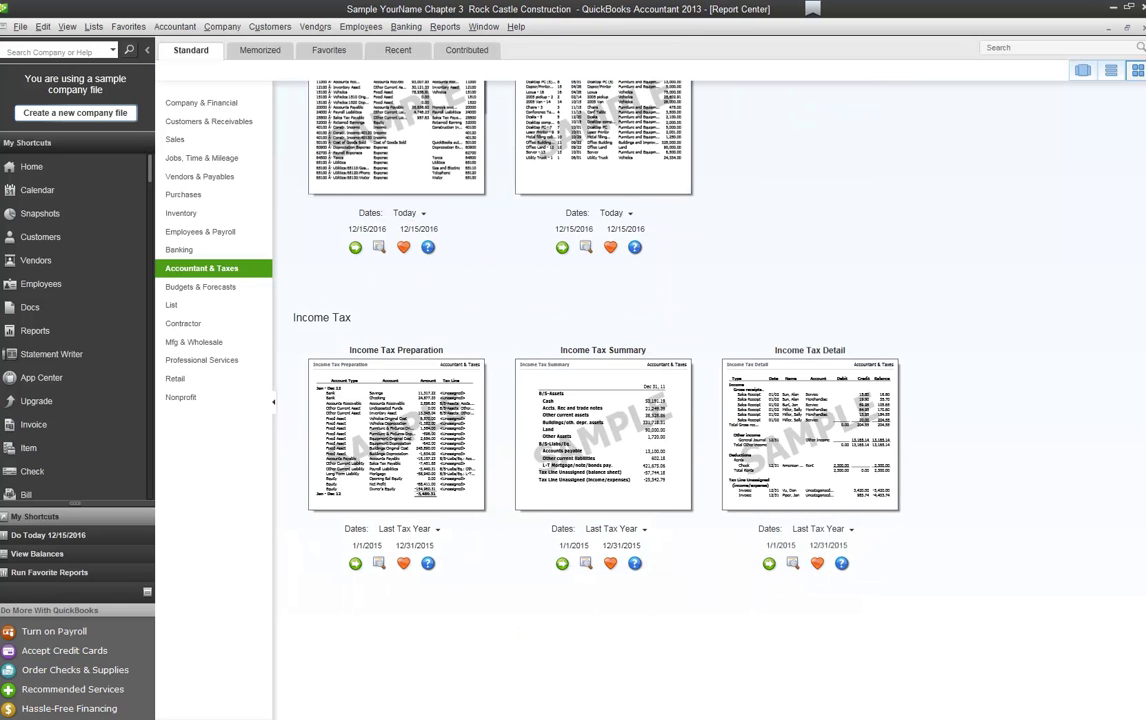
key("Escape")
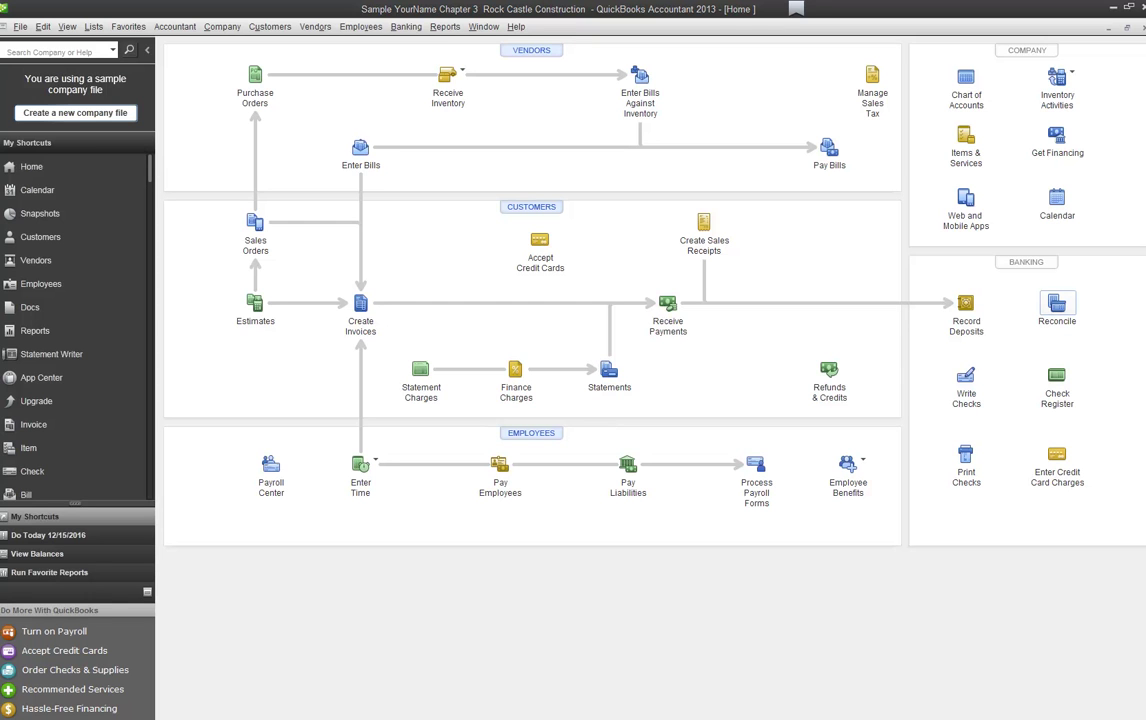
Start a reconciliation of the YourName Checking account and enter an ending balance of 67,281.02
left_click(1057, 303)
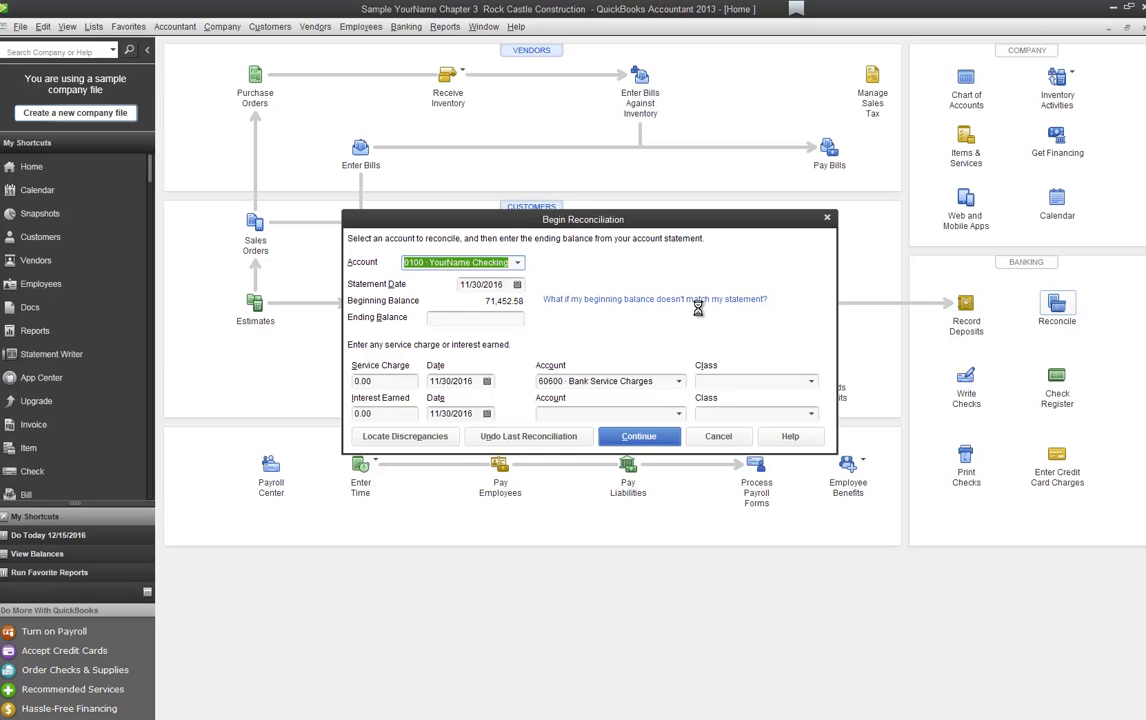
key("Tab")
key("Tab")
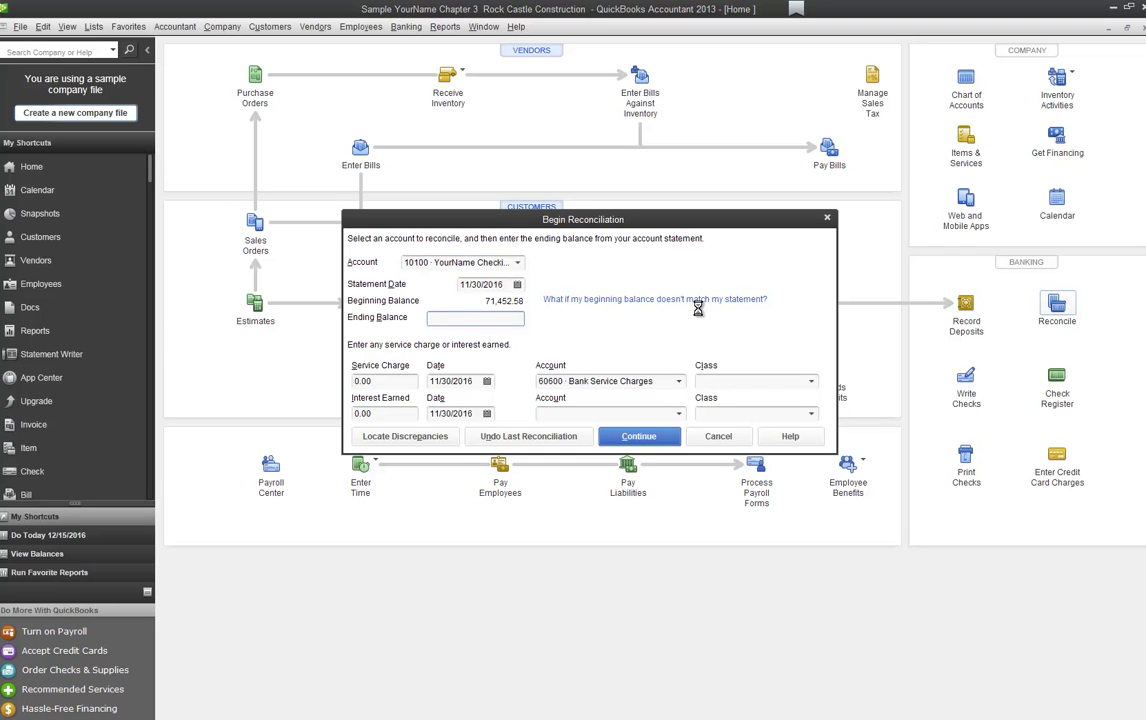
type("67281.02")
key("Tab")
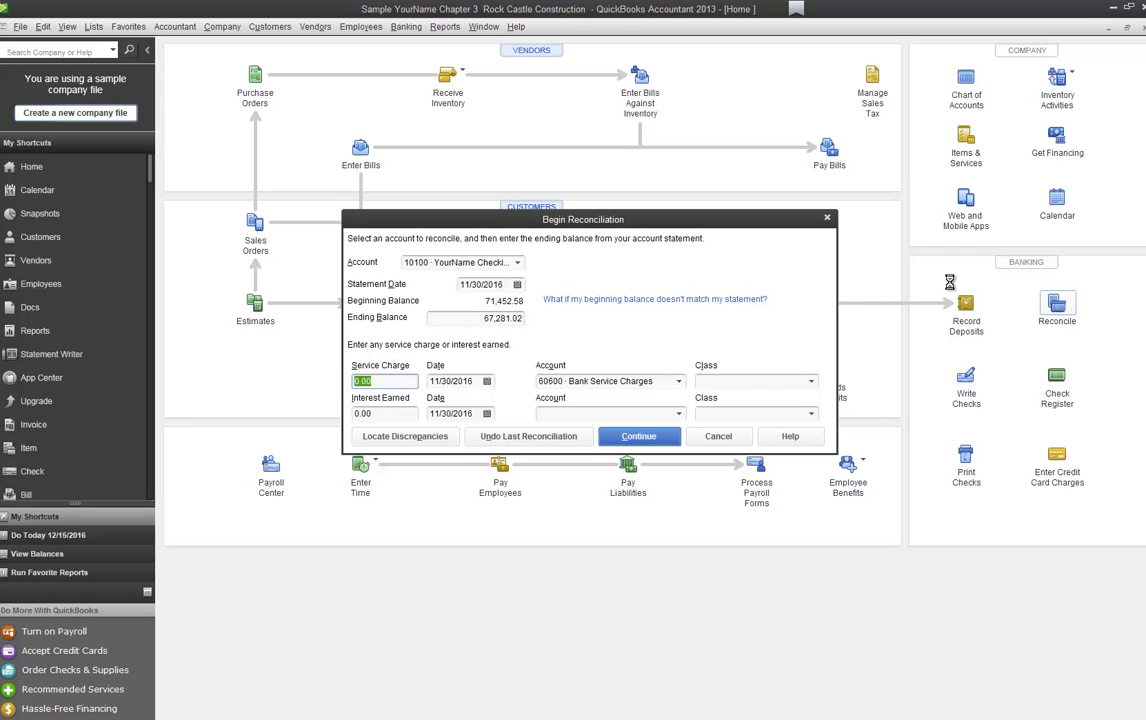
Enter a service charge of 10.00 dated 11/20/2017 for the reconciliation
type("10")
key("Tab")
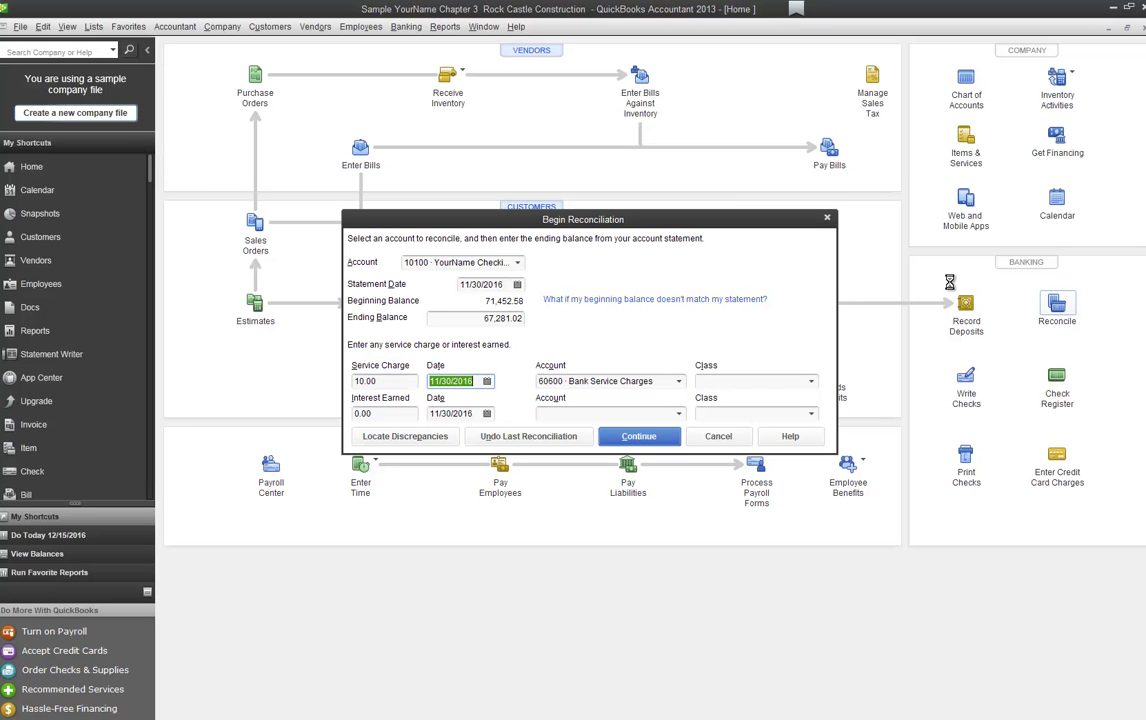
type("112017")
key("Tab")
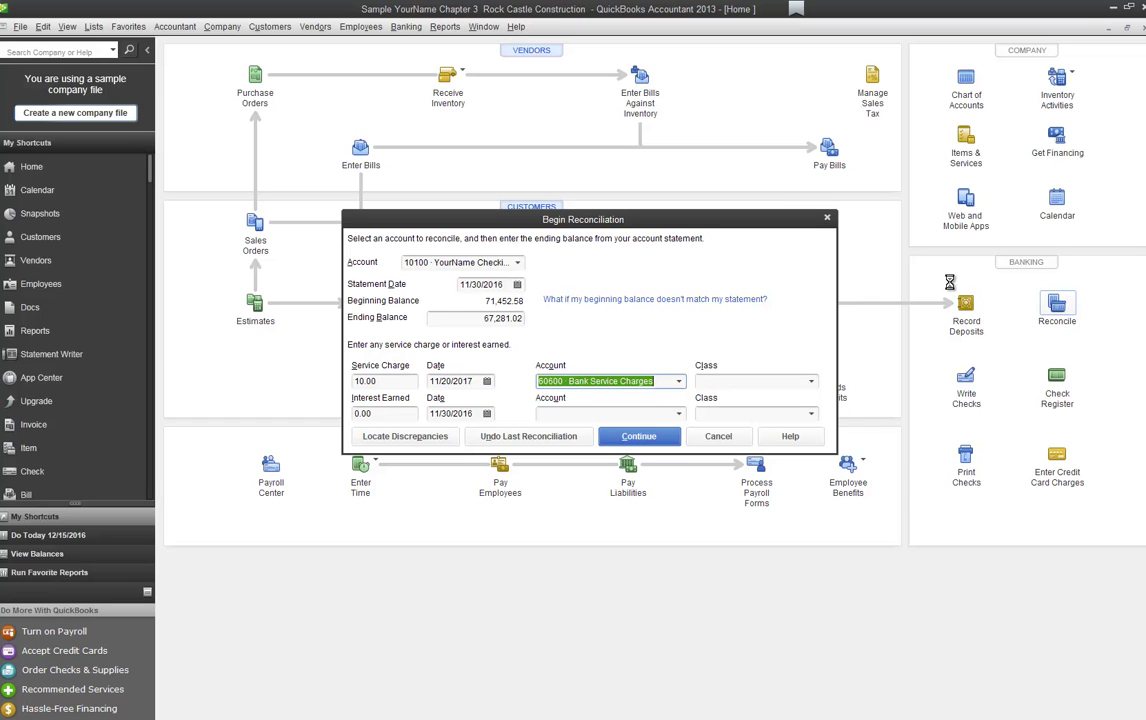
Set the statement date to 11/20/2017 and continue to the list of transactions to reconcile
key("shift+Tab")
key("shift+Tab")
key("shift+Tab")
key("shift+Tab")
type("11/")
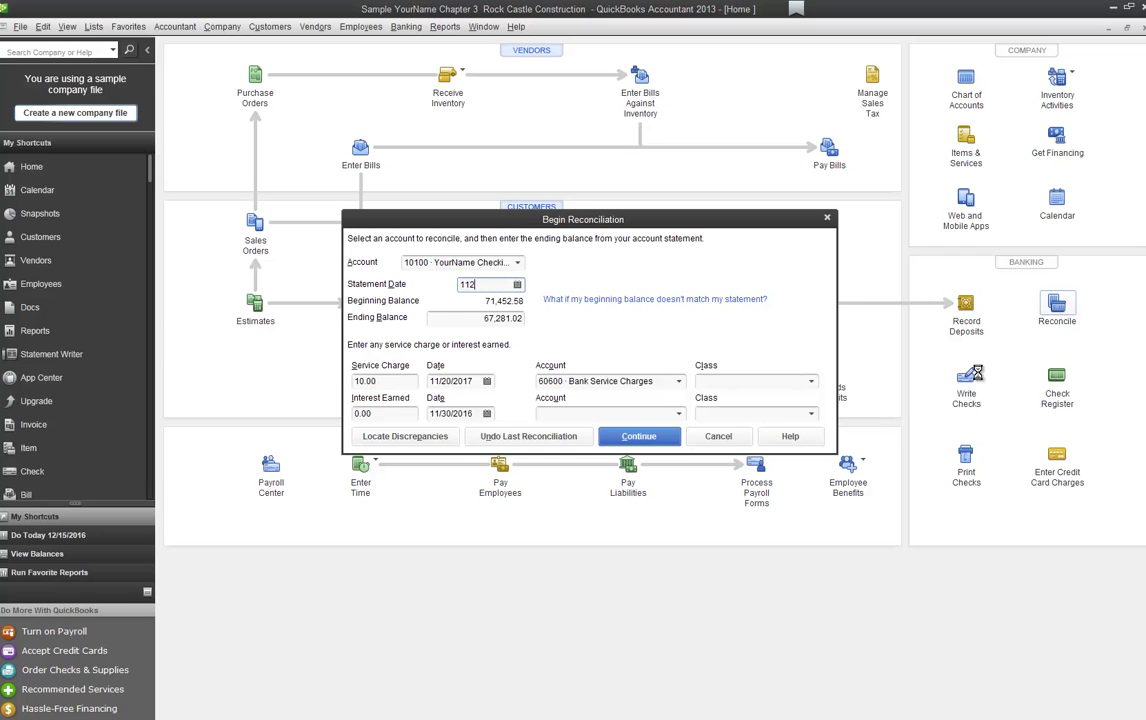
type("20/2017")
key("Tab")
key("Tab")
key("Tab")
key("Tab")
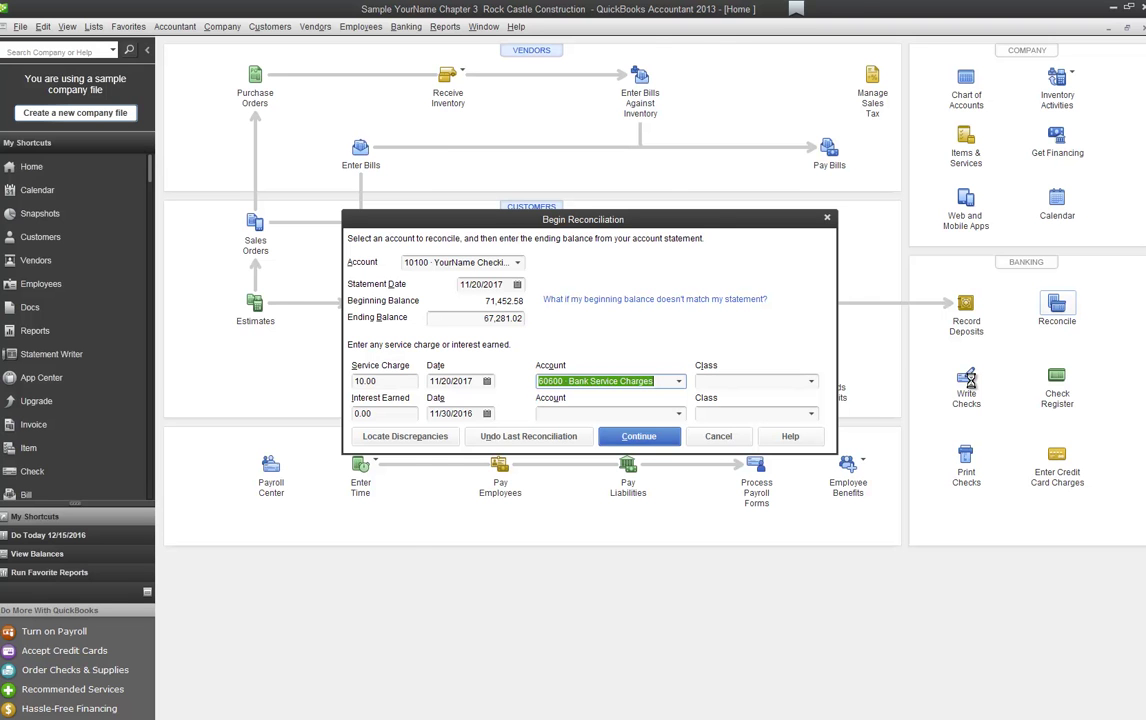
key("Return")
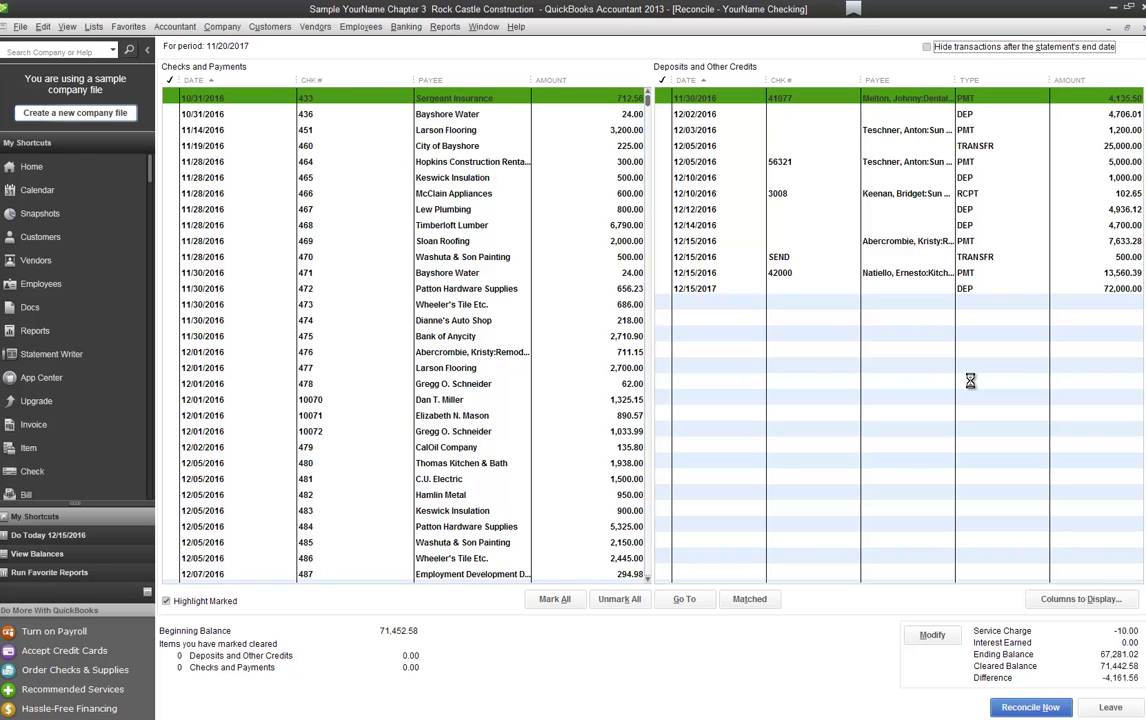
Mark checks 433, 436, 451 and 460 as cleared and reconcile the account
key("Tab")
key("space")
key("Down")
key("space")
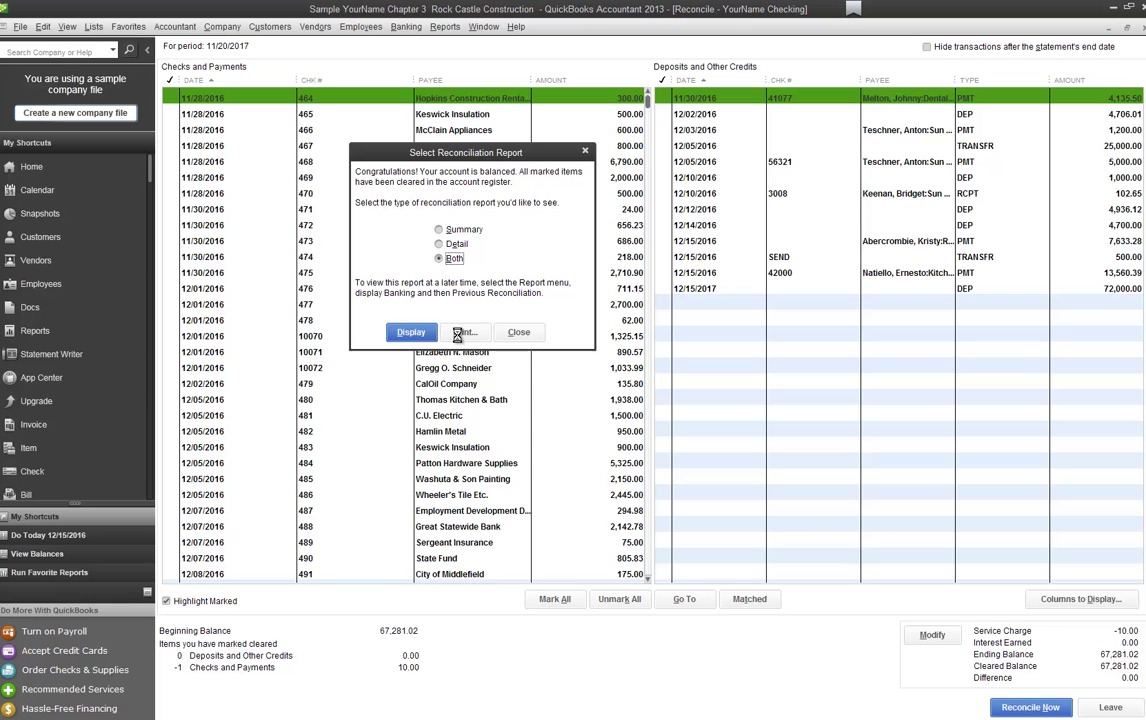
Display the Detail reconciliation report, dismiss its notice, and review the cleared and uncleared transactions
left_click(440, 244)
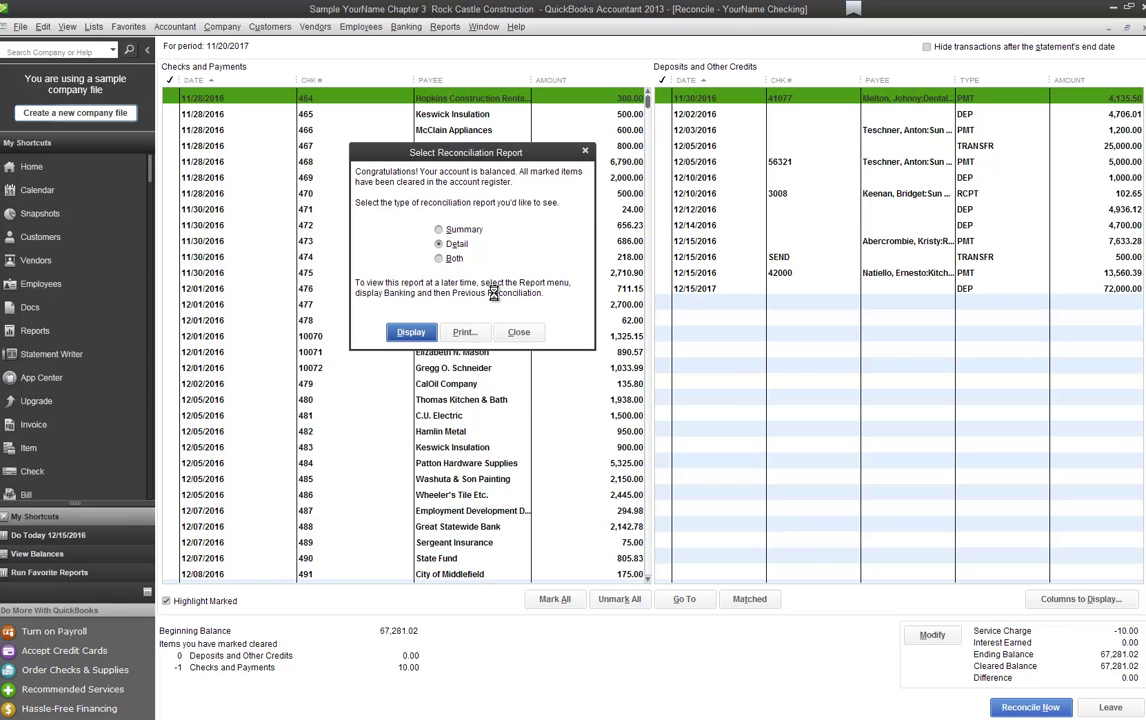
key("Return")
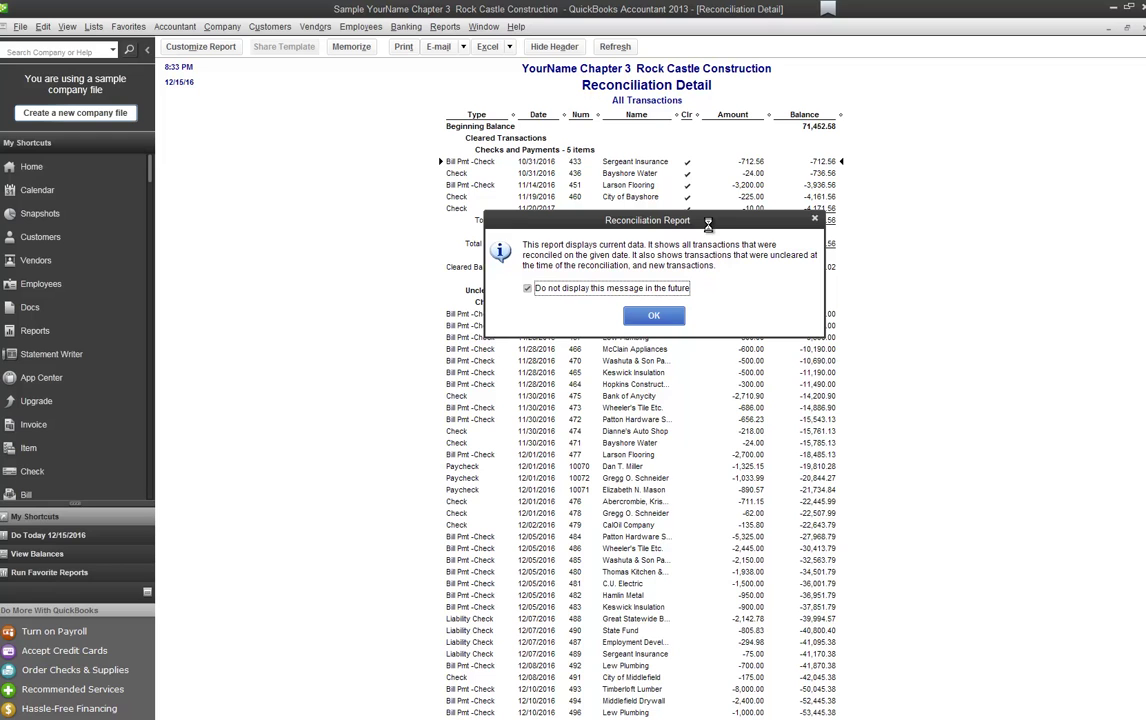
key("Return")
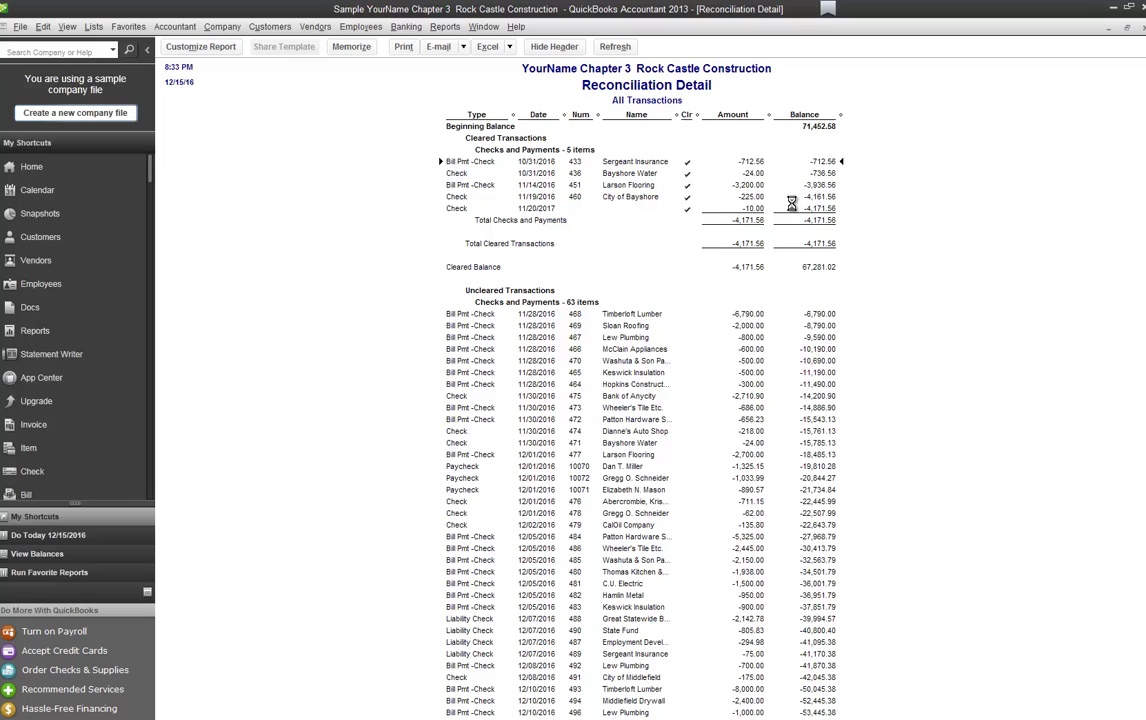
scroll(791, 204, "down", 9)
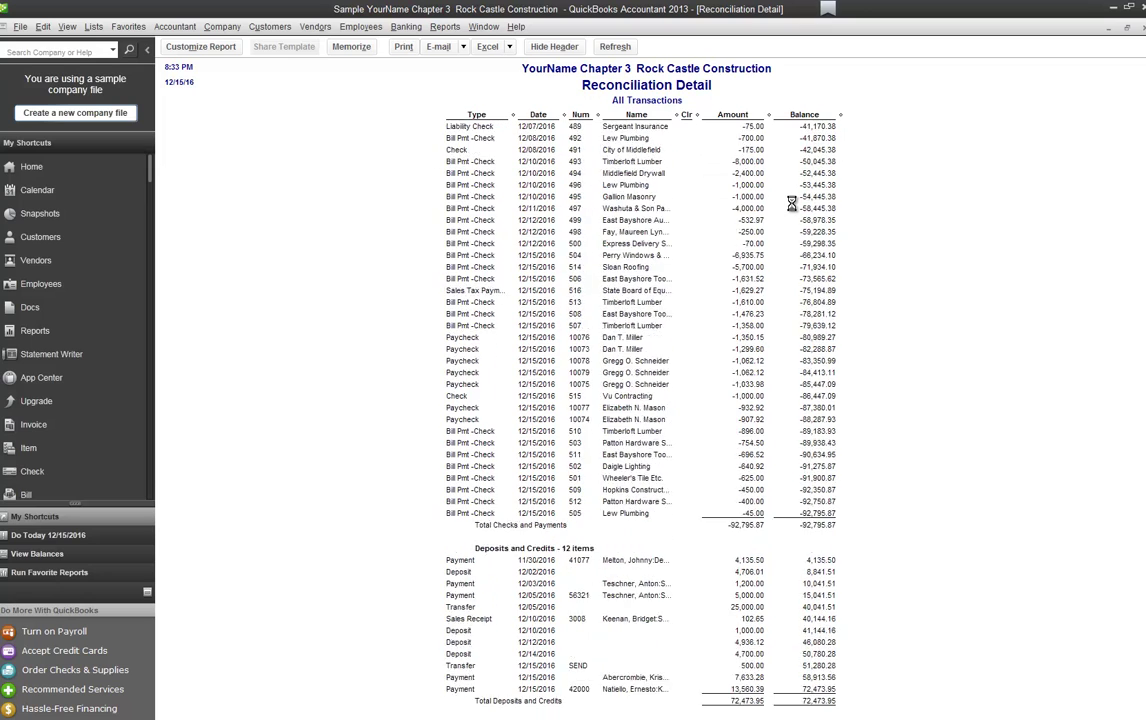
scroll(791, 204, "up", 10)
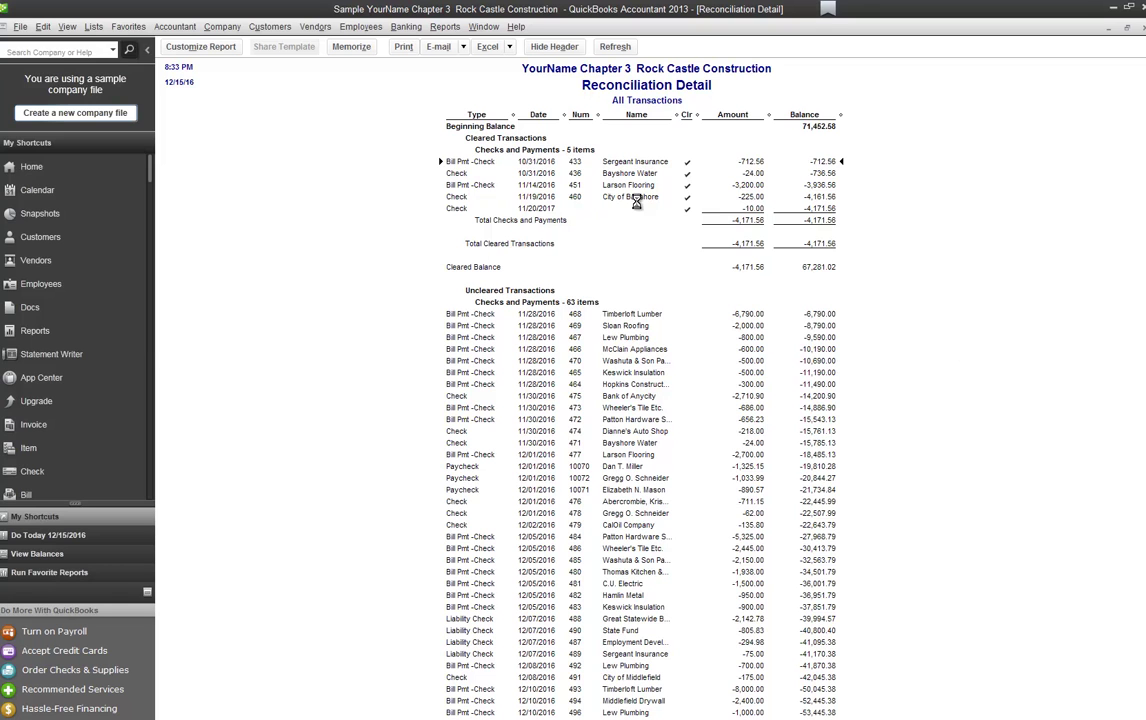
Close the Reconciliation Detail report and open the form for entering credit card charges
key("alt+e")
key("alt+f")
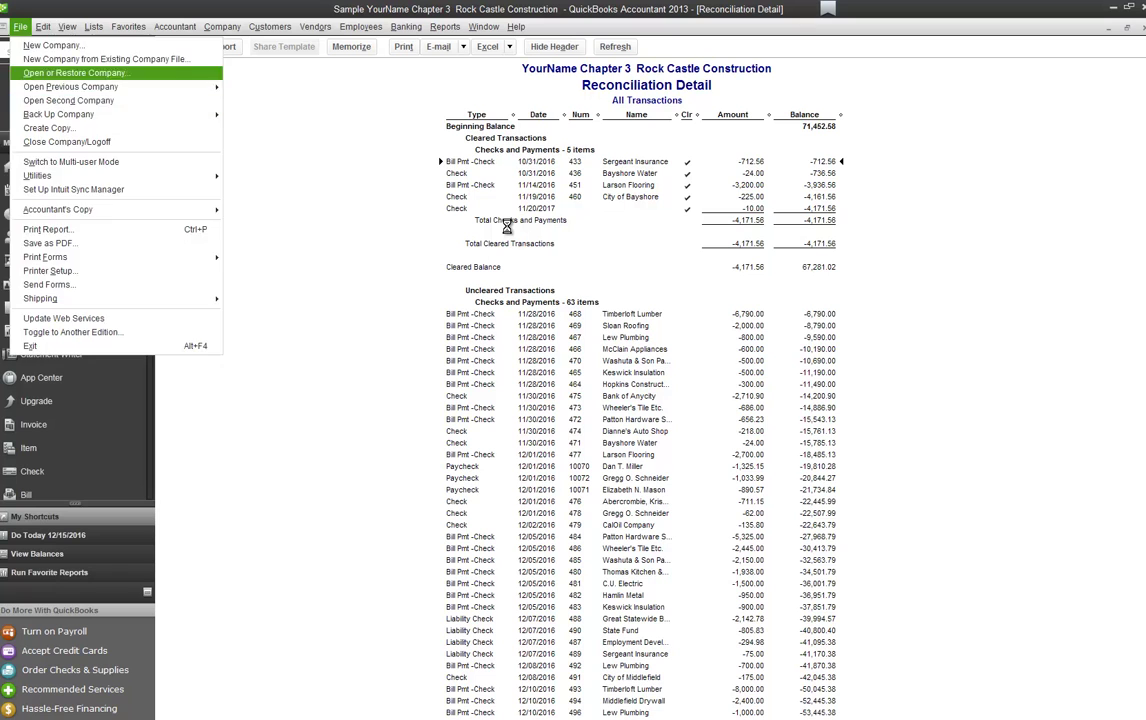
key("Escape")
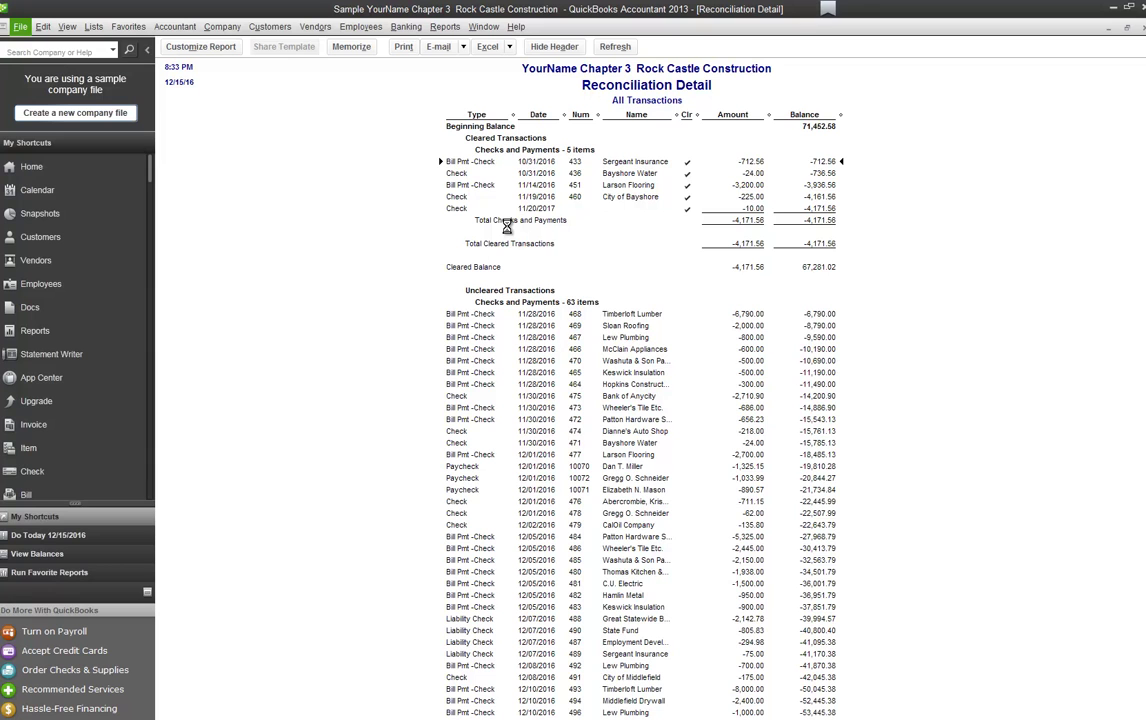
key("Escape")
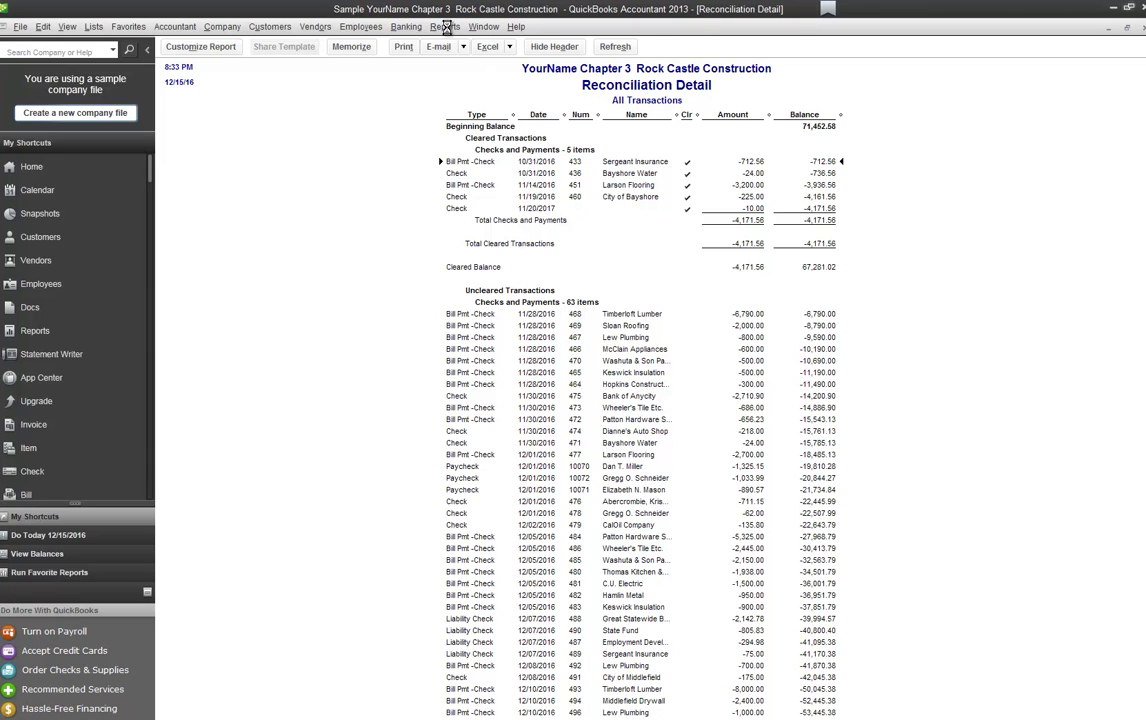
key("Escape")
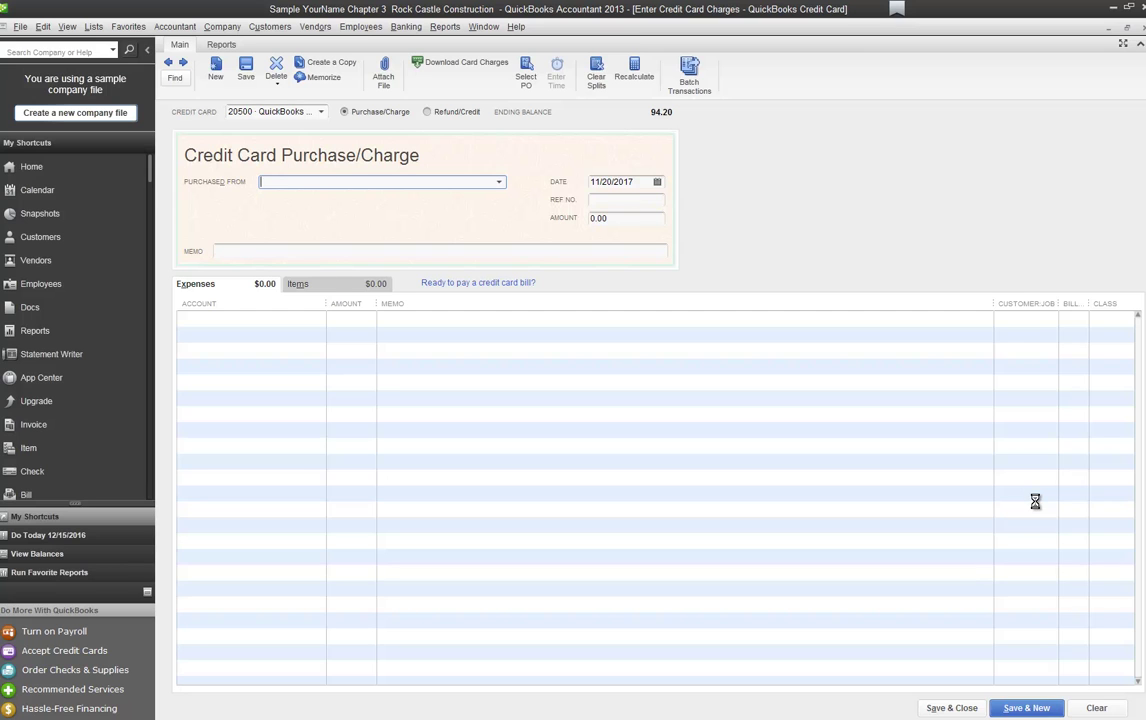
Enter a credit card charge from Kershaw Computer Services dated 12/15/2017 for 50.00
type("Kershaw Computer Services")
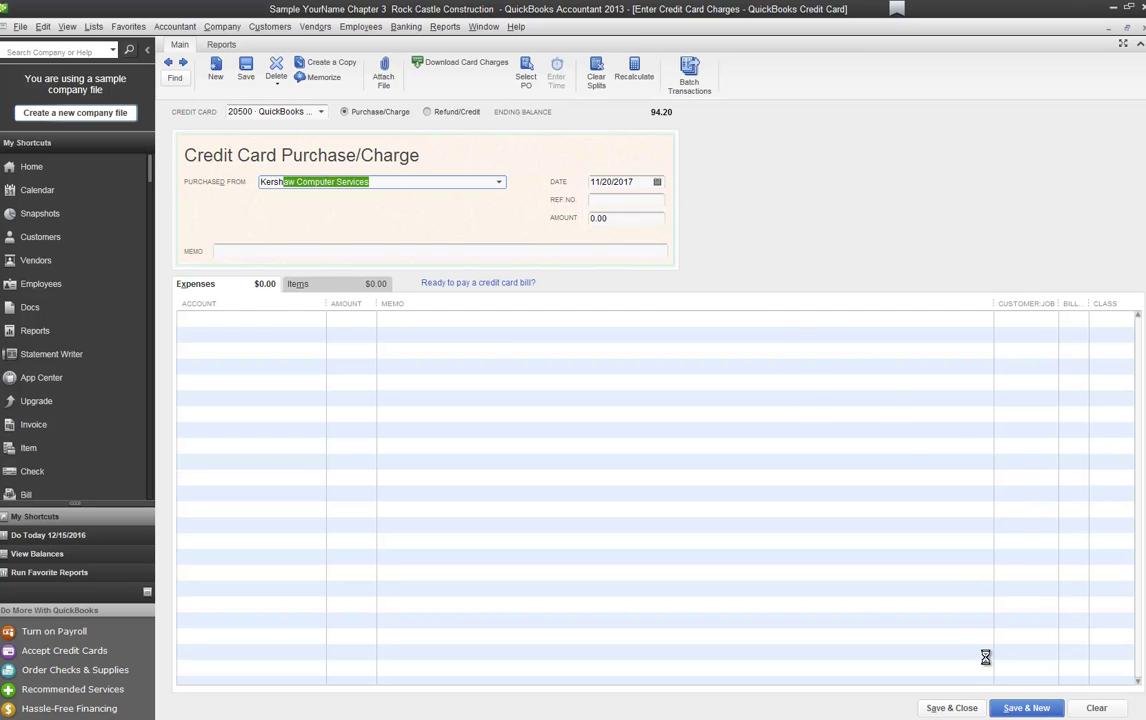
key("Tab")
type("121517")
key("Tab")
key("Tab")
type("50")
key("Tab")
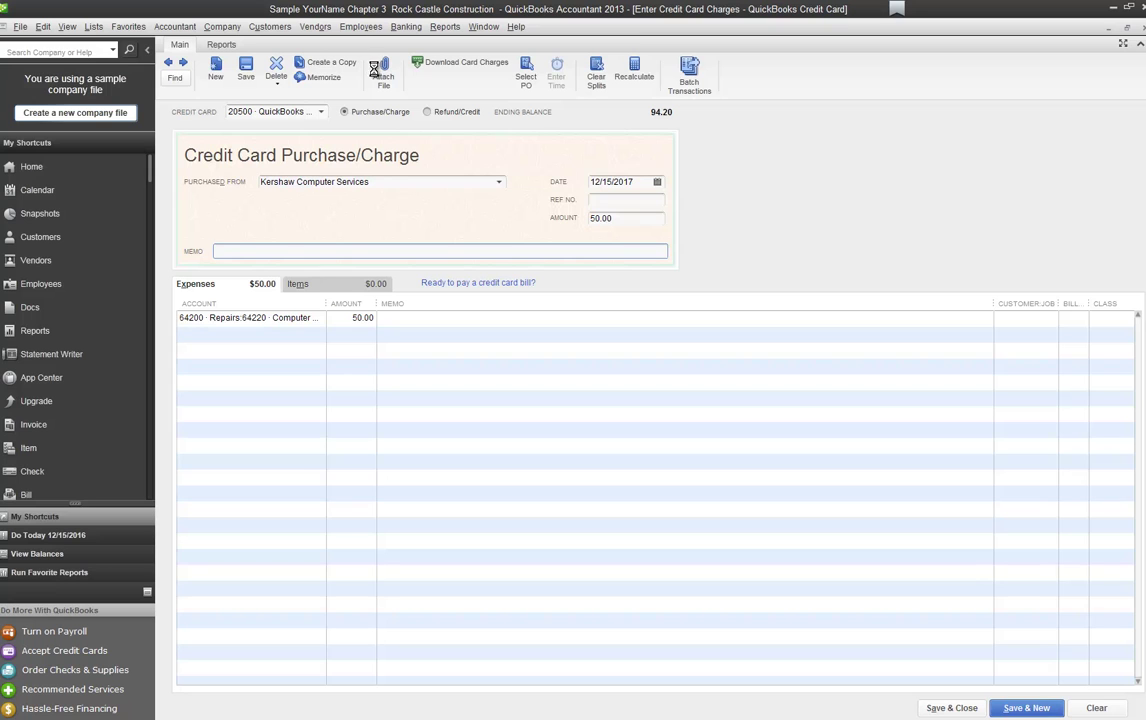
Add the memo "trackpad" and assign the charge's expense line to account 63000 · Office Supplies
type("trackpad")
key("Tab")
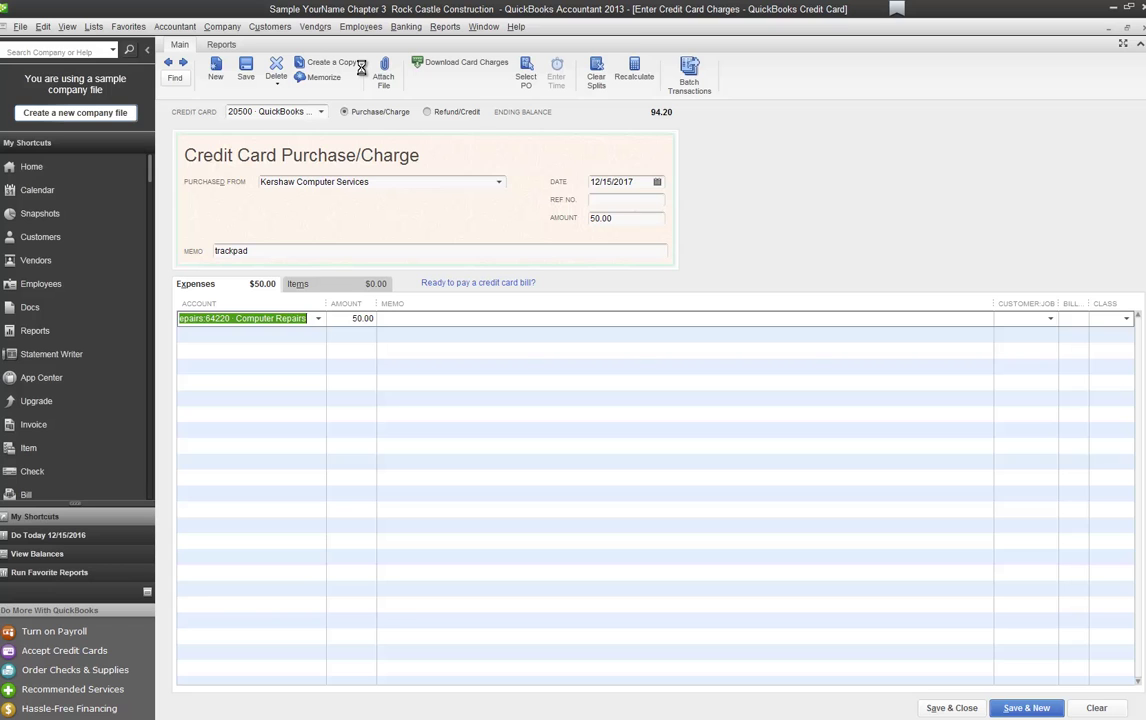
type("63000 · Office Supplies")
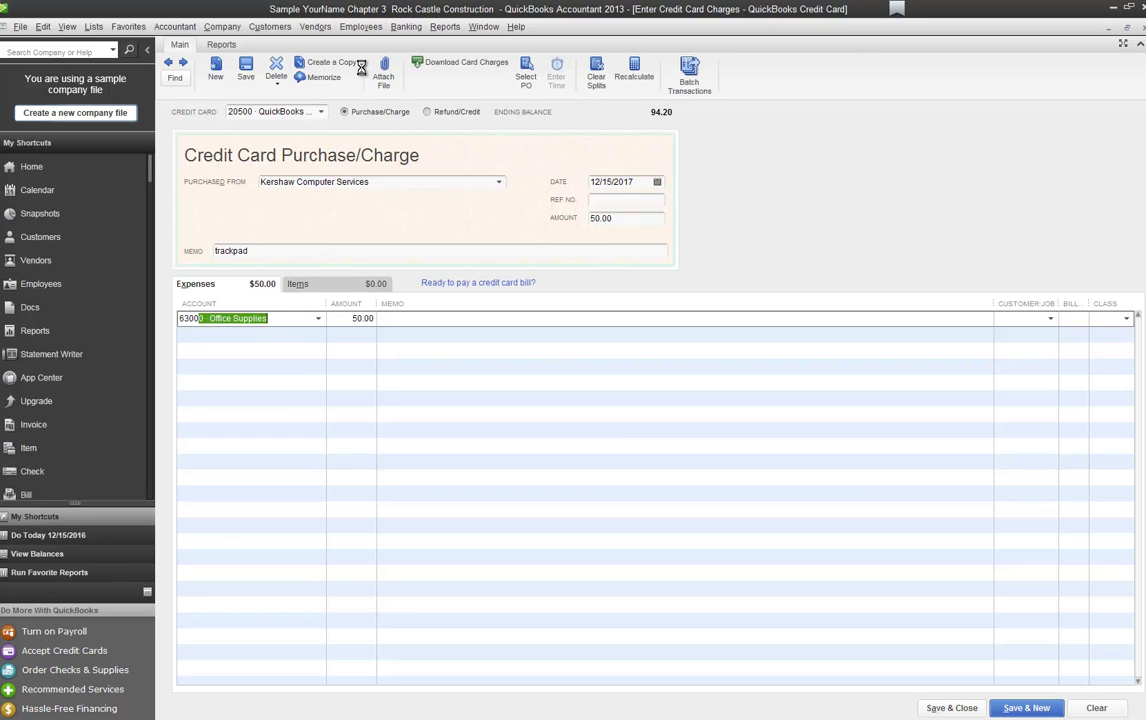
key("Tab")
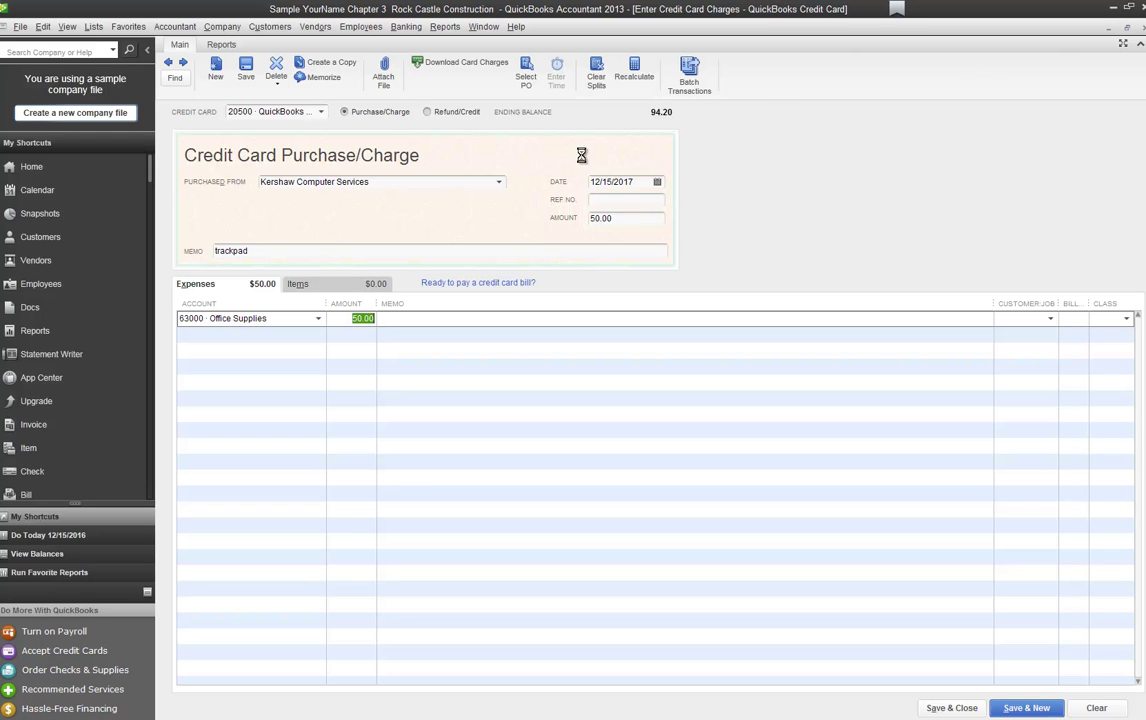
Split the charge by setting the Office Supplies line to 25.00 and adding a 25.00 line for 64220 · Computer Repairs
type("25")
key("Tab")
key("Tab")
key("Tab")
key("Tab")
key("Tab")
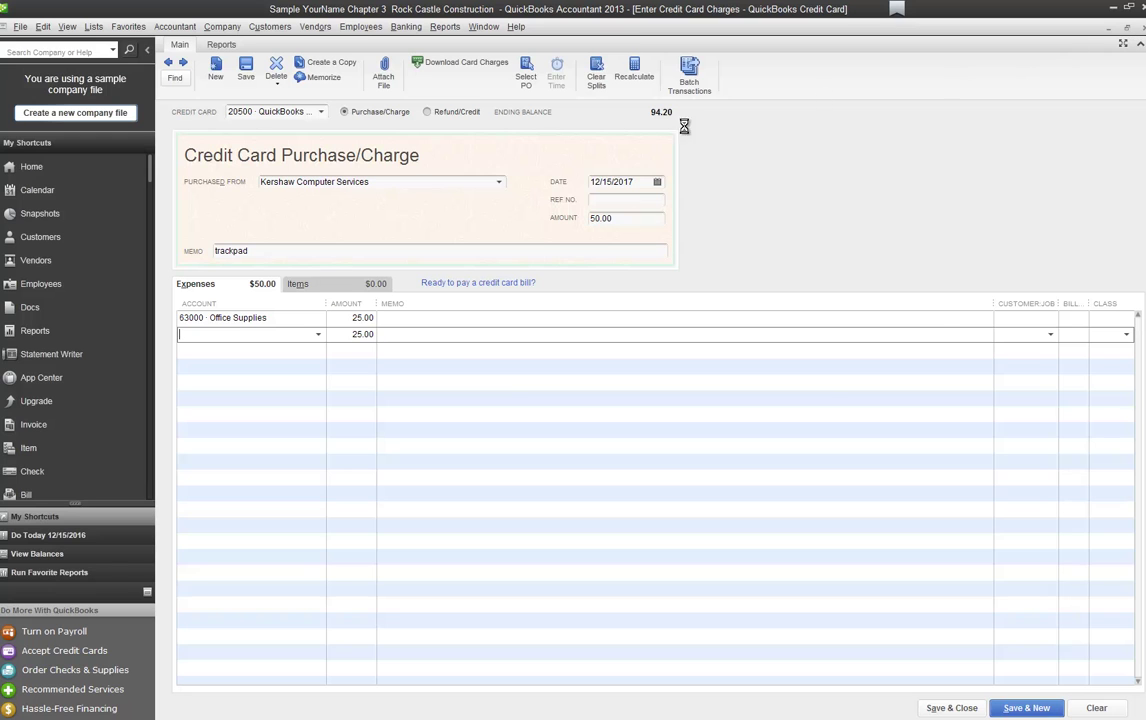
type("Computer Repairs")
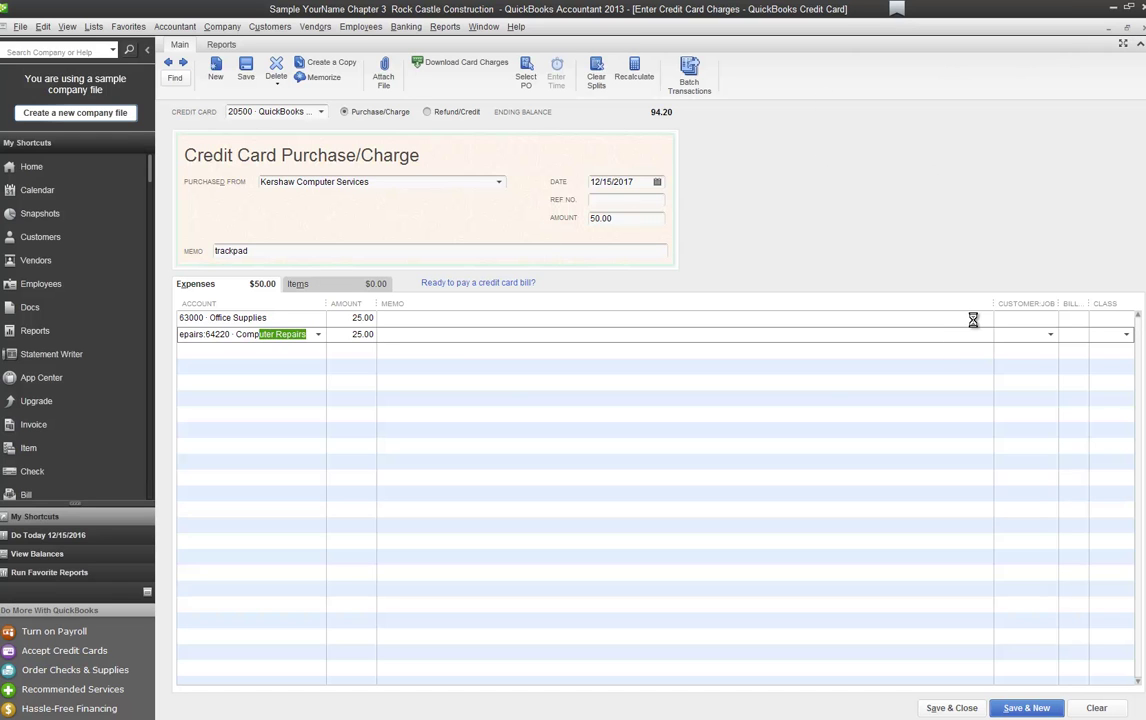
key("Tab")
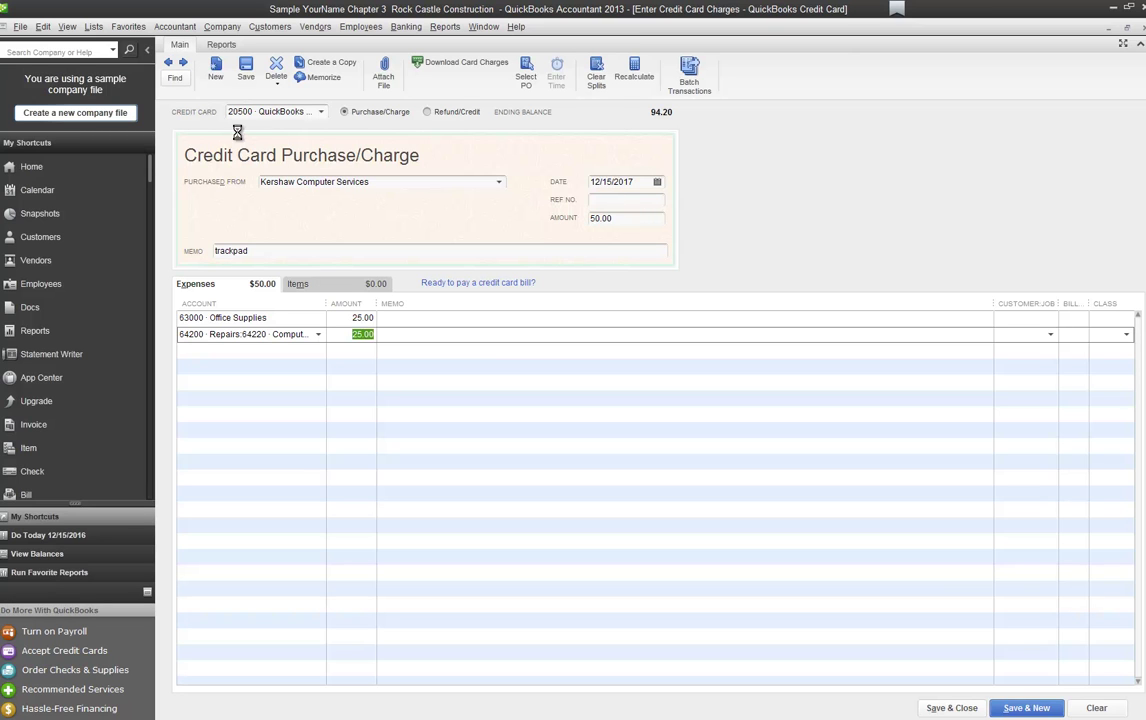
Clear the Computer Repairs line's amount and account and set the Office Supplies line to 50.00
key("Delete")
key("Up")
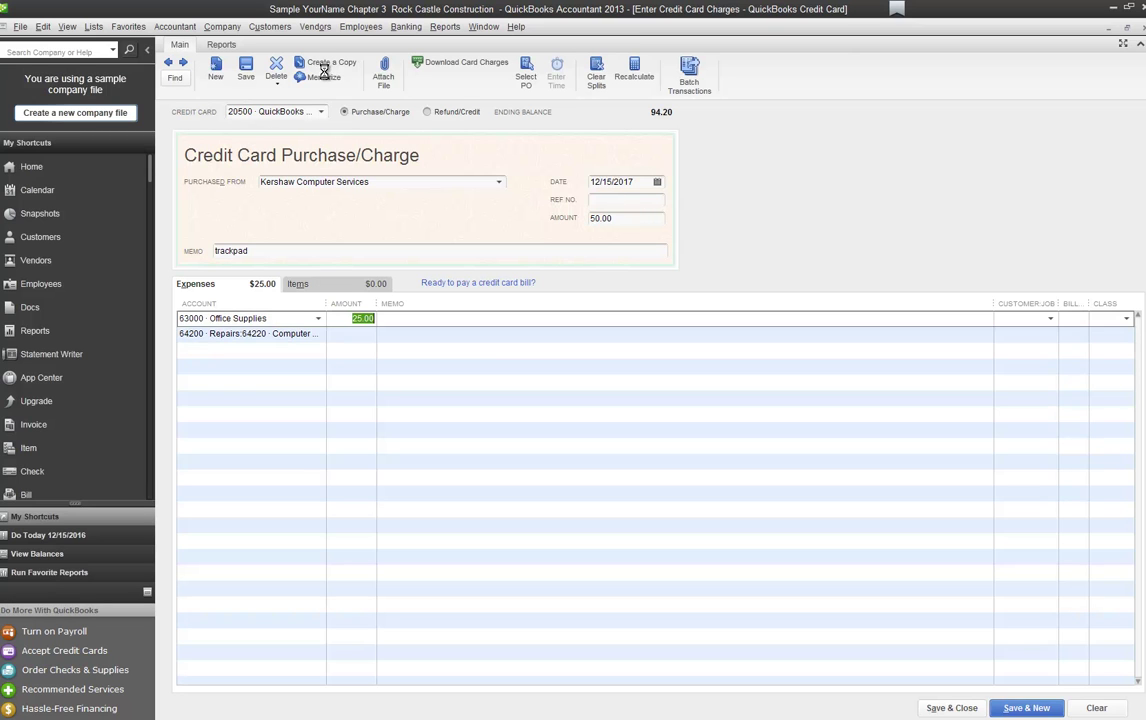
type("5")
key("Down")
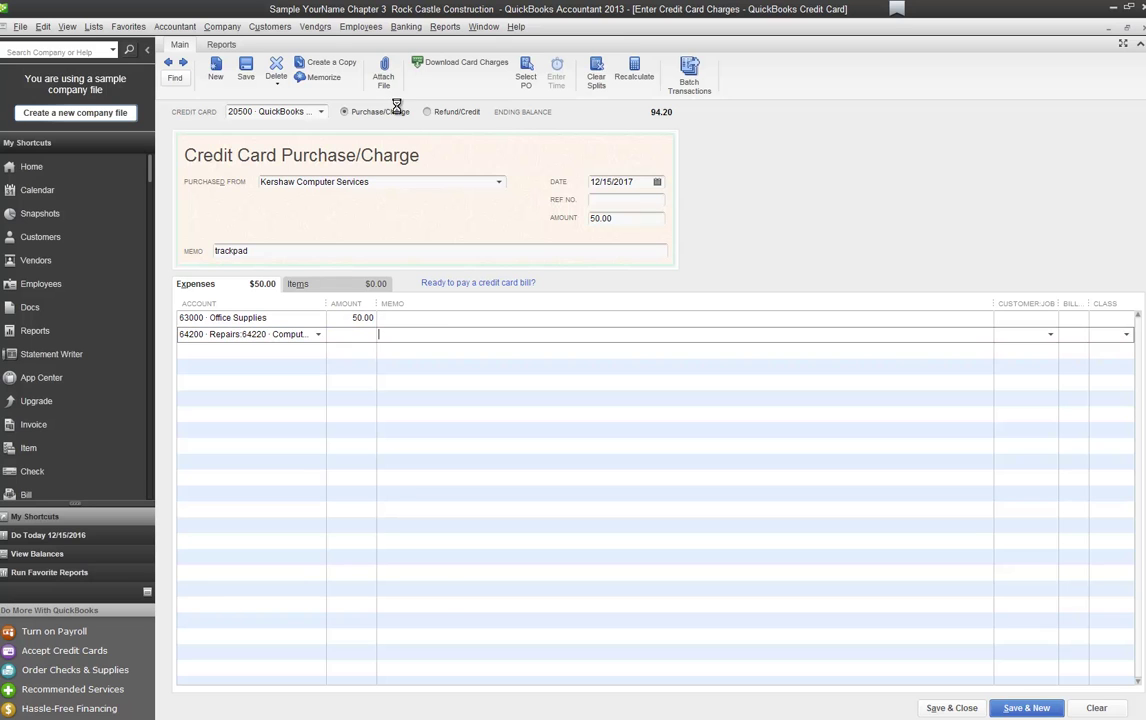
right_click(263, 332)
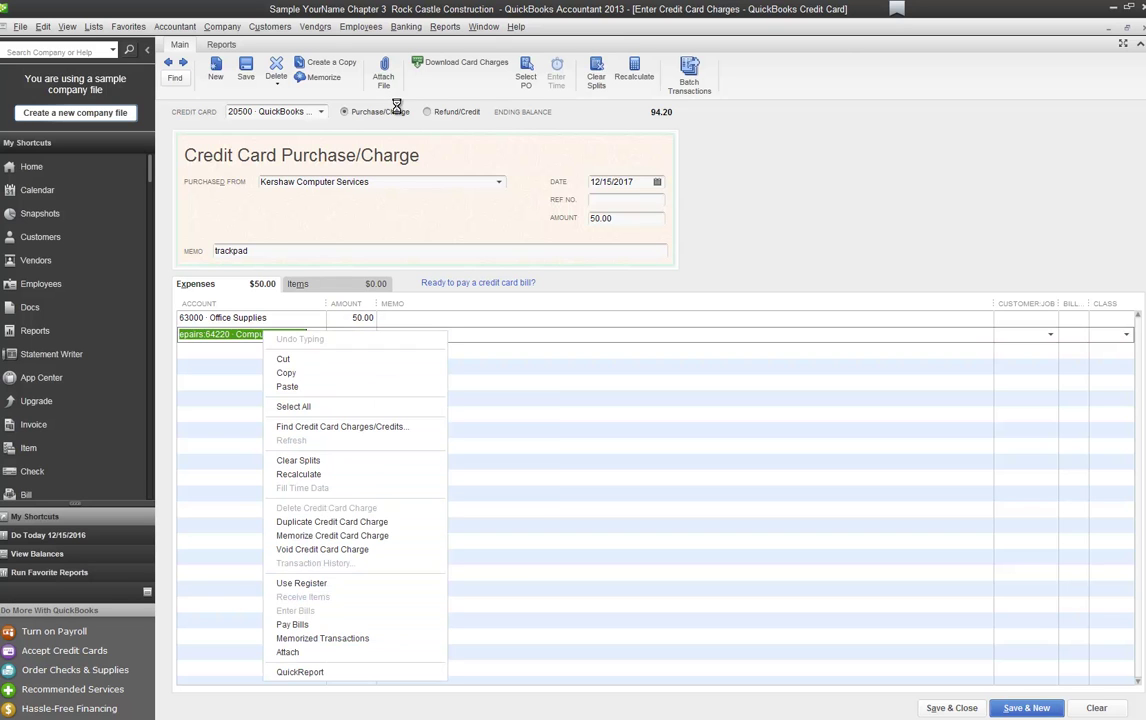
key("Up")
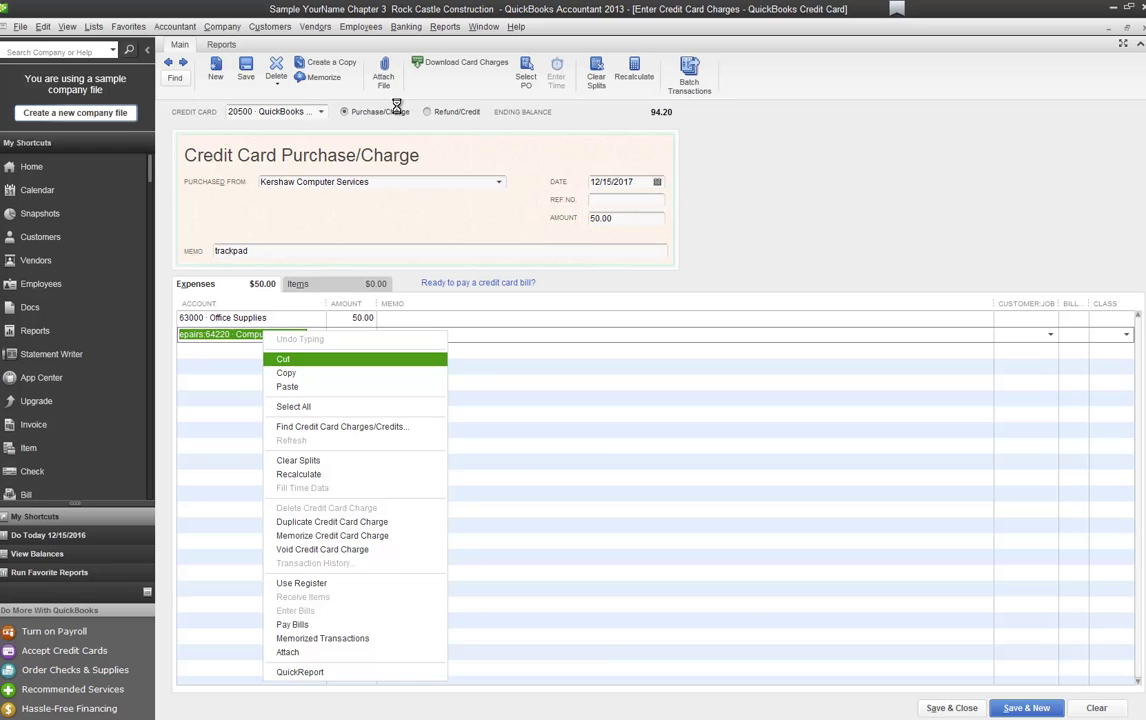
key("Return")
key("Down")
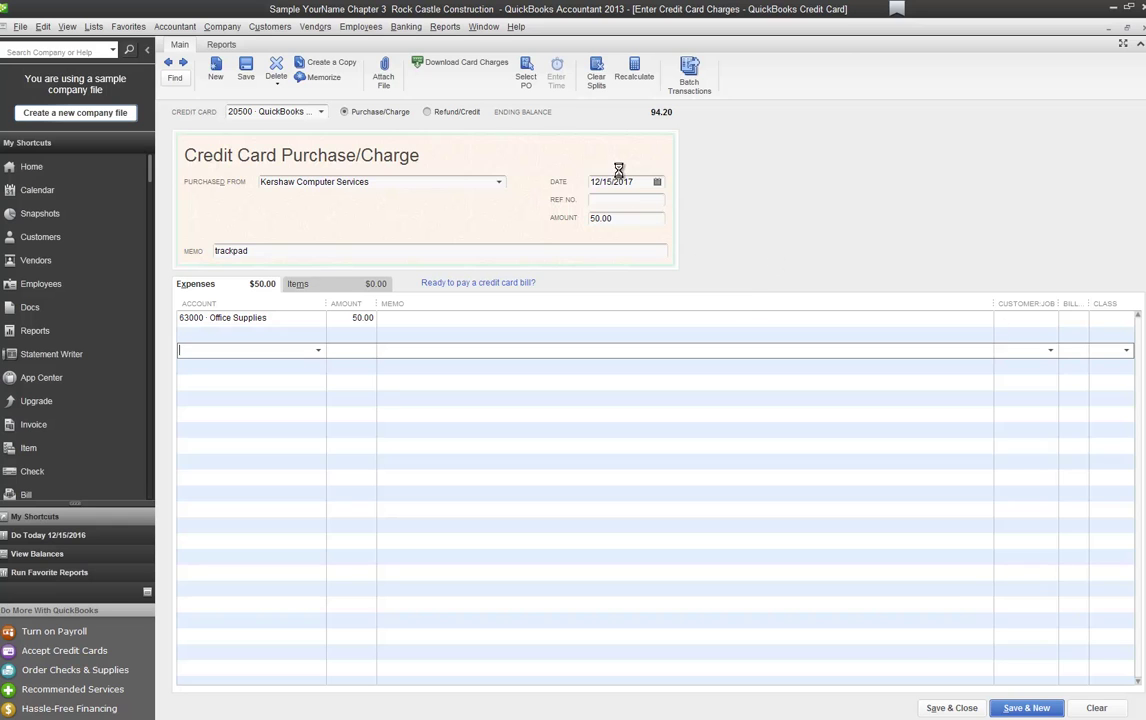
Save the Kershaw Computer Services credit card charge and close the form
key("alt+a")
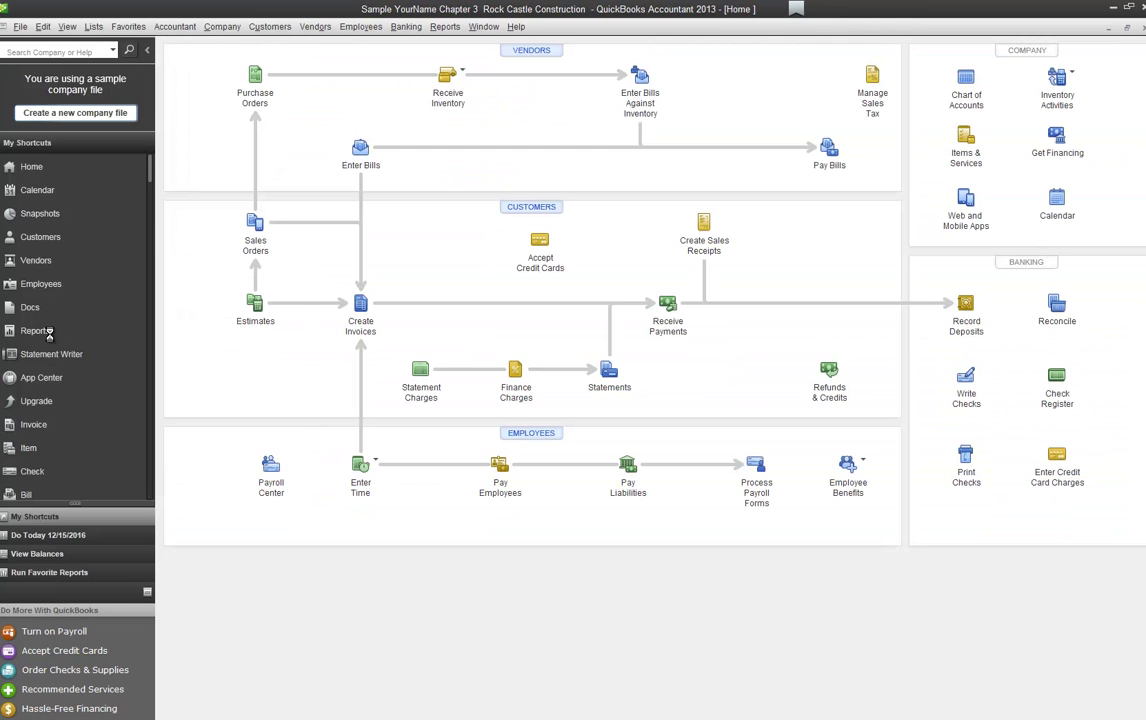